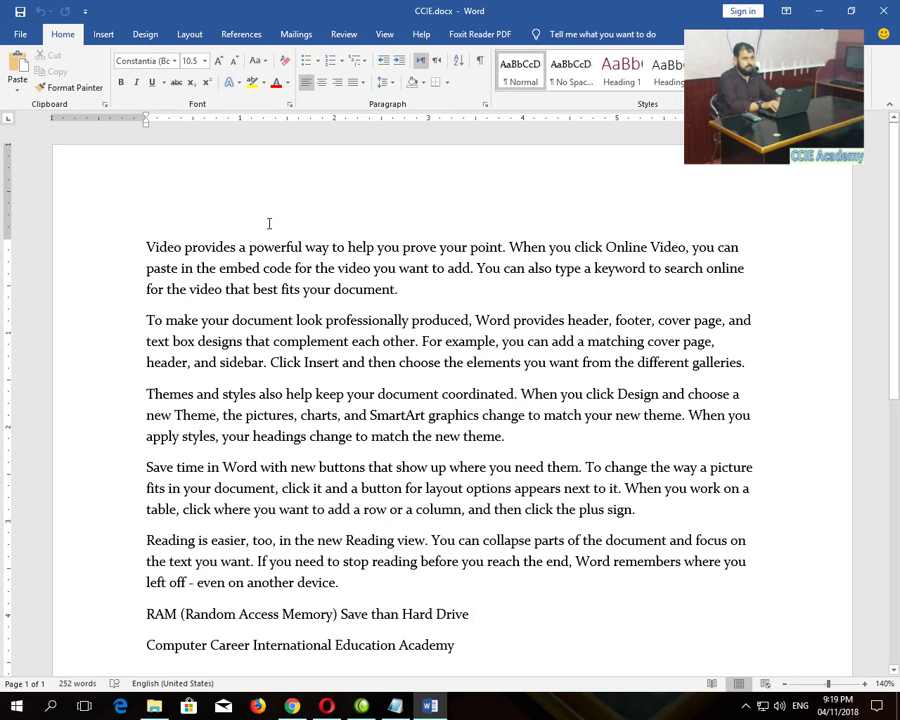
click(271, 227)
drag(146, 247, 412, 290)
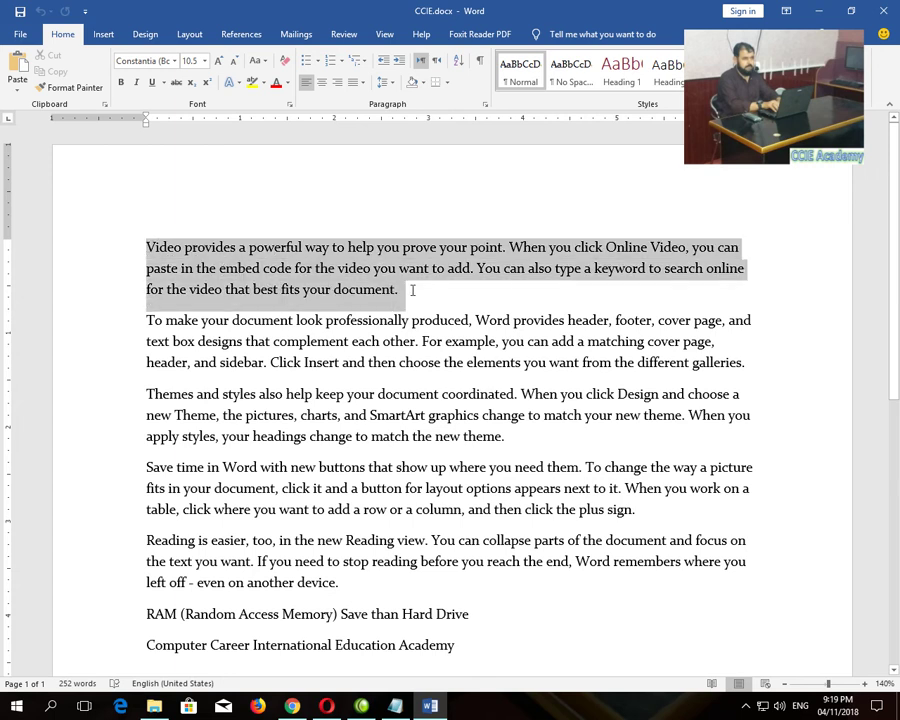
click(411, 293)
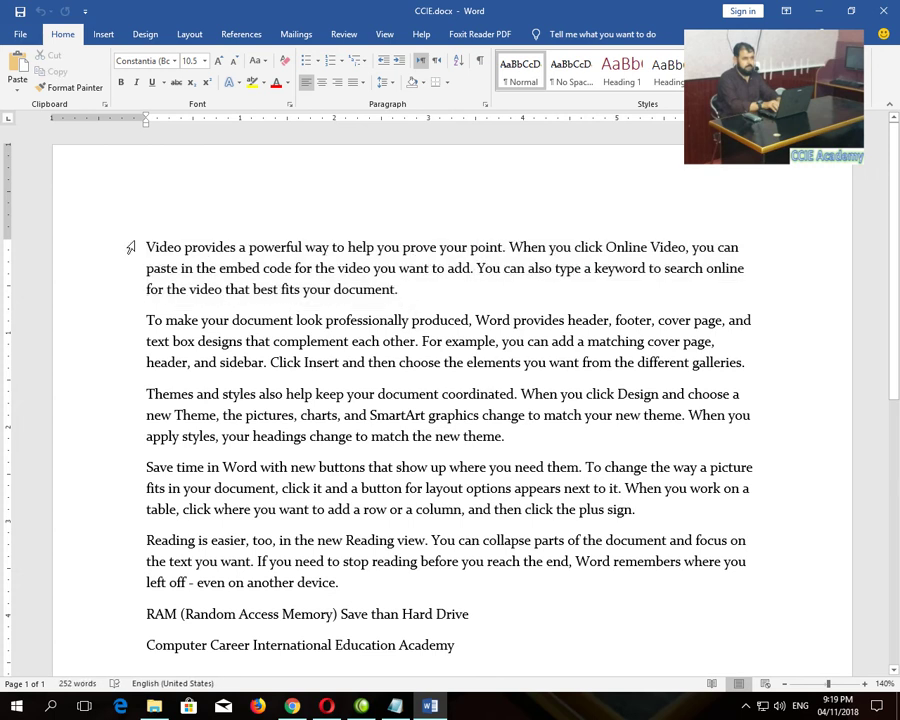
drag(146, 247, 369, 293)
click(392, 289)
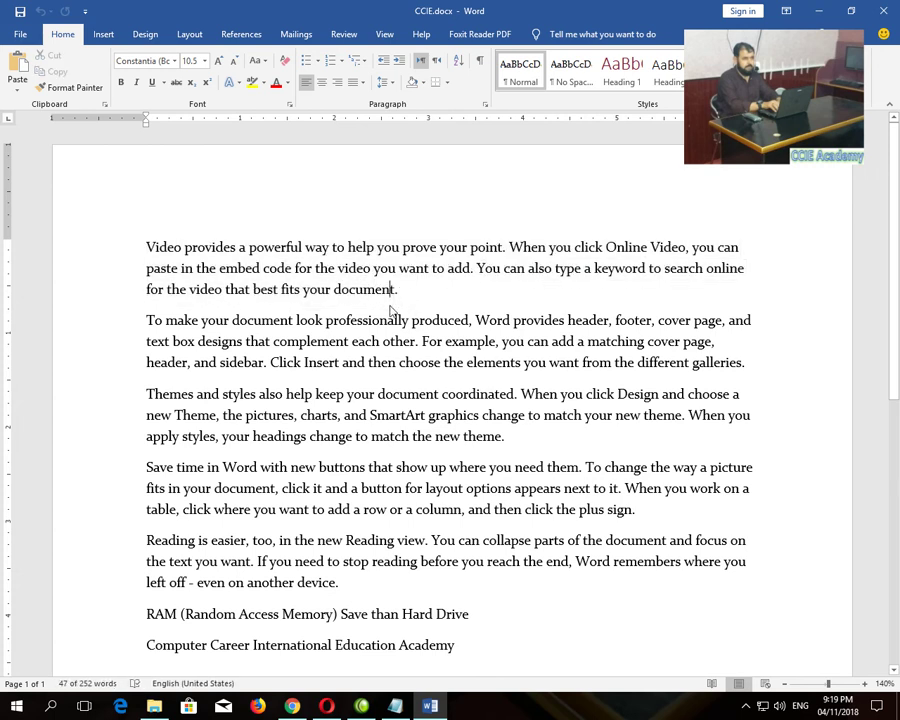
click(147, 247)
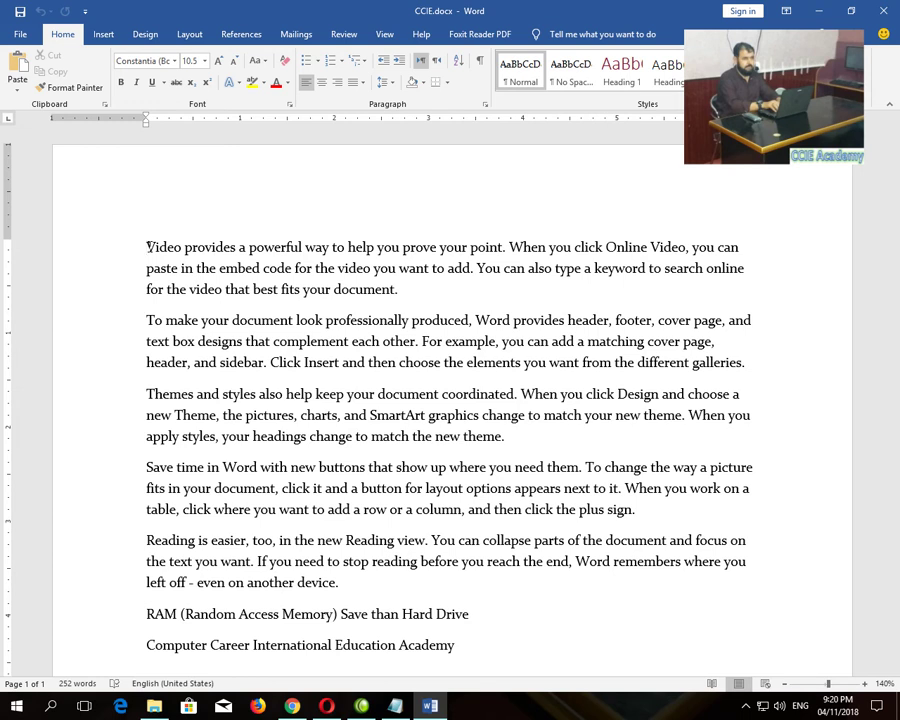
click(402, 291)
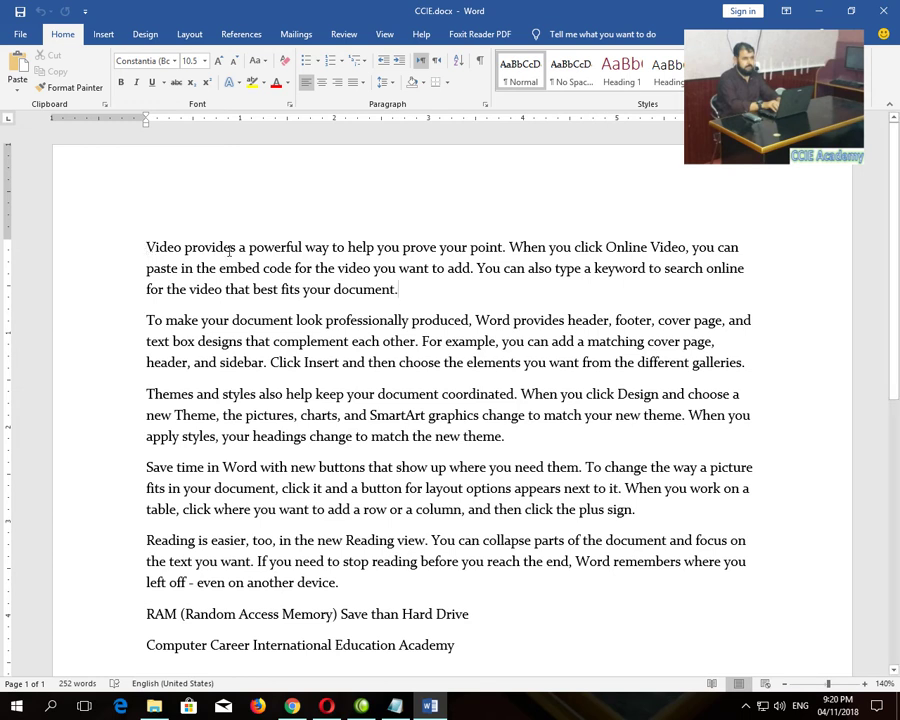
Select the first paragraph, preview several fonts on it and apply Algerian.
drag(146, 242, 433, 298)
click(135, 61)
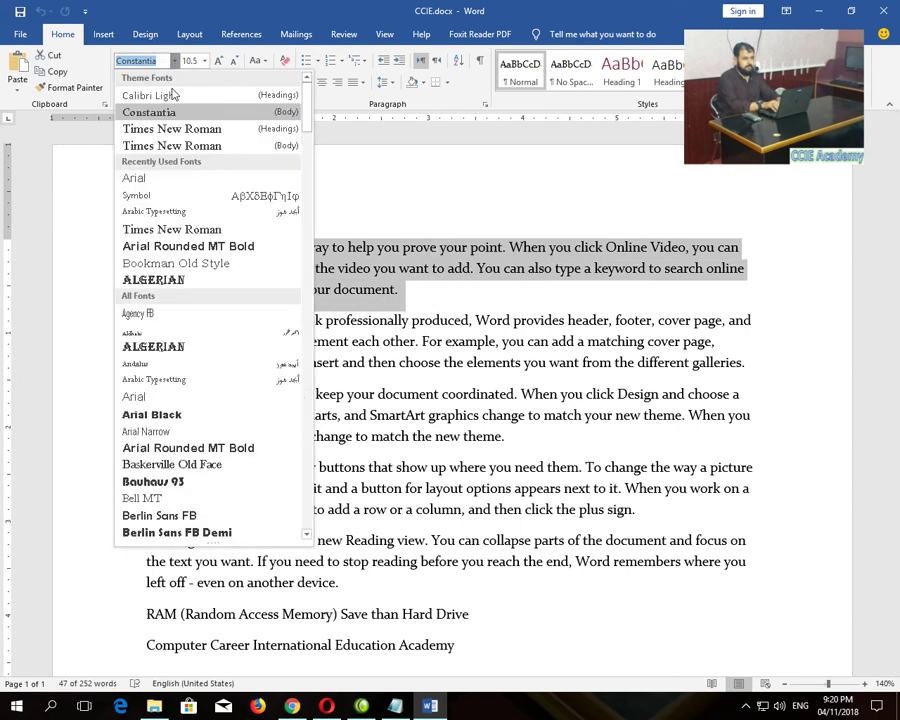
key(Down)
key(Down)
key(Down)
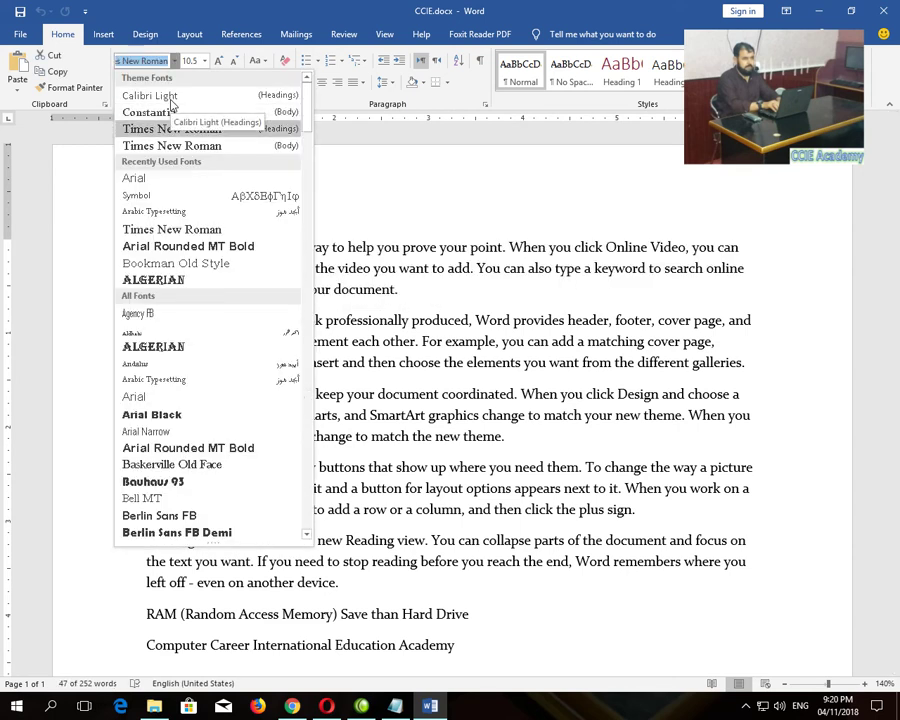
key(Down)
key(Down)
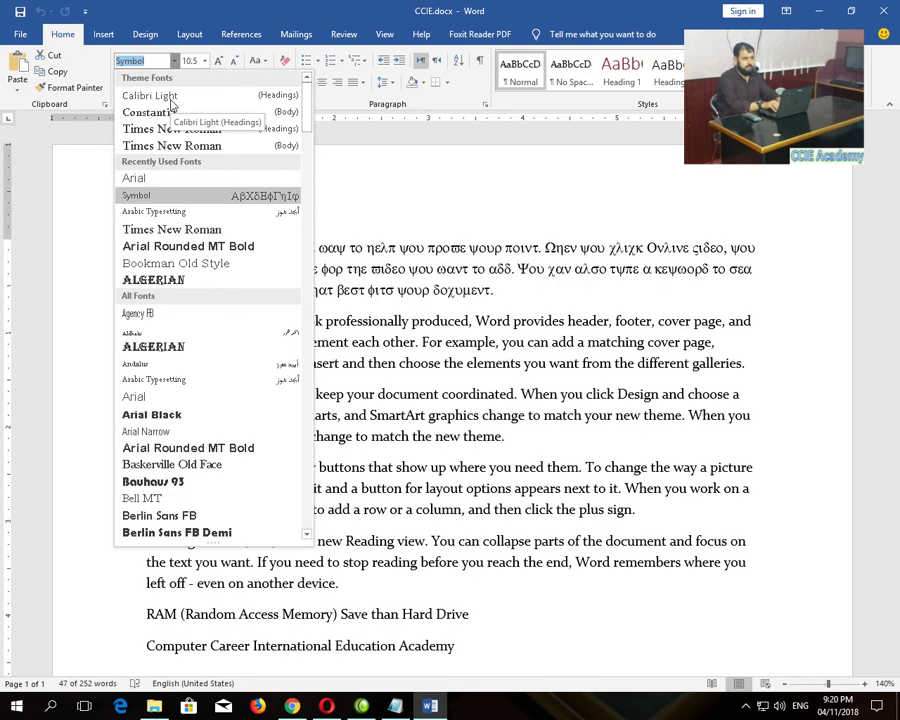
key(Down)
key(Down)
key(Down)
key(Down)
key(Down)
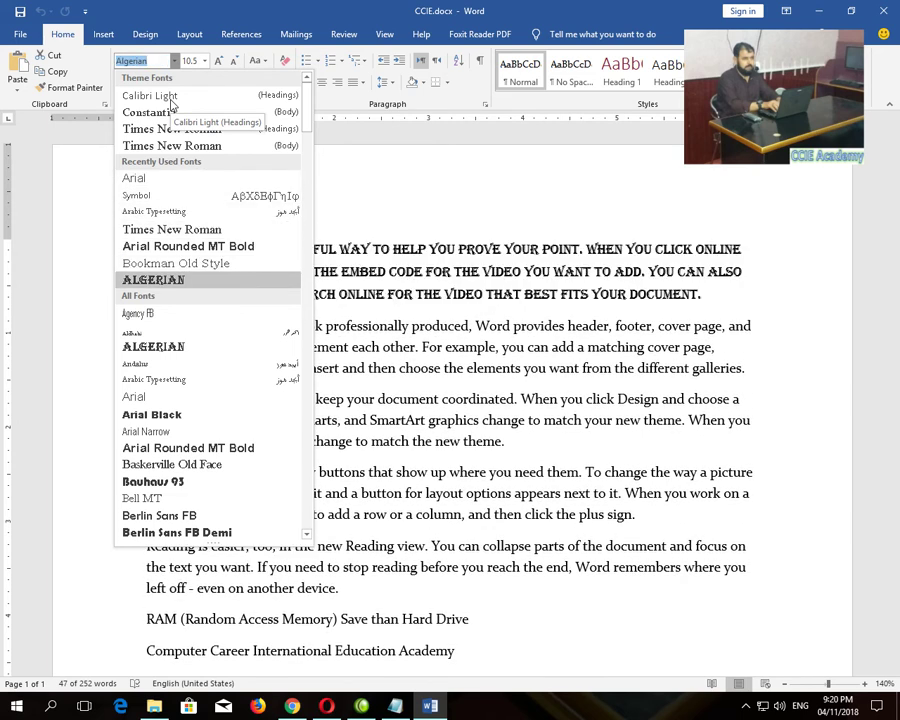
key(Return)
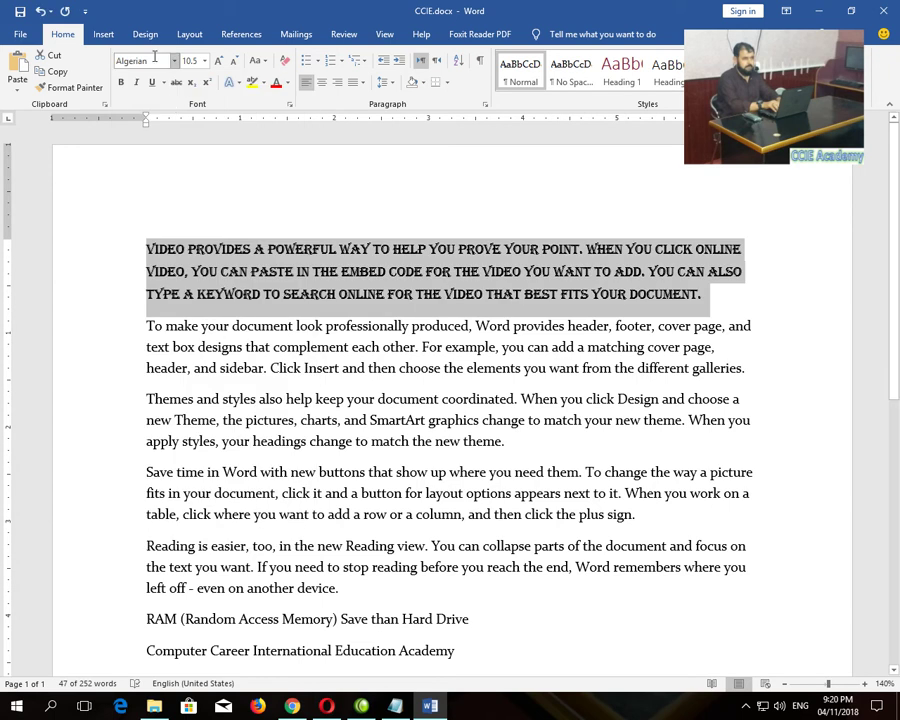
Replace the font name of the selected first paragraph with Arial.
key(Delete)
key(Delete)
key(Delete)
key(Delete)
key(Delete)
key(Delete)
key(Delete)
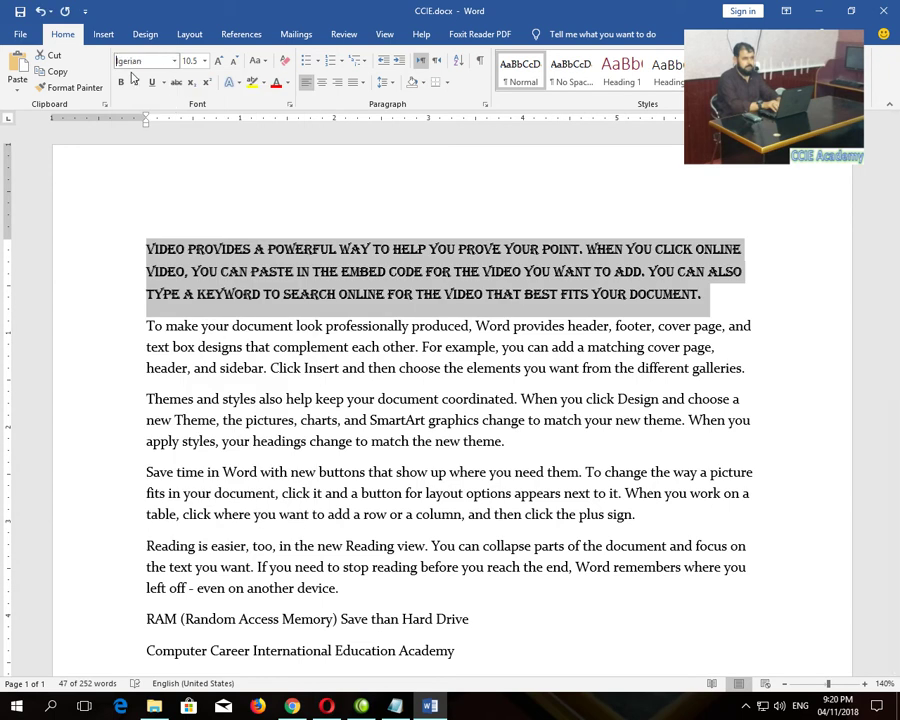
text(Ar)
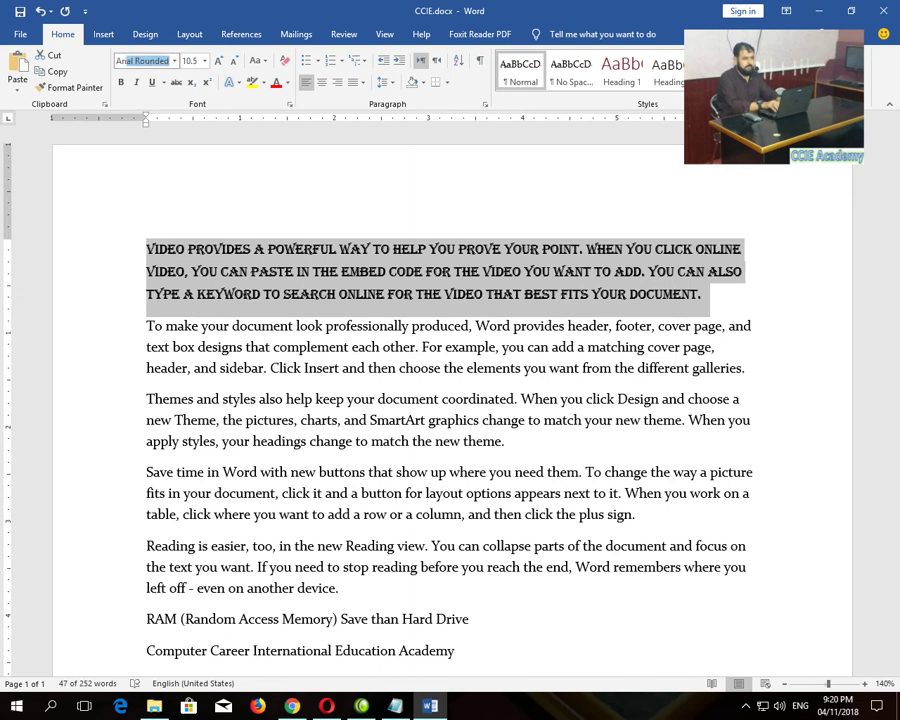
text(ail)
key(BackSpace)
key(BackSpace)
key(BackSpace)
text(ial)
key(Delete)
key(Return)
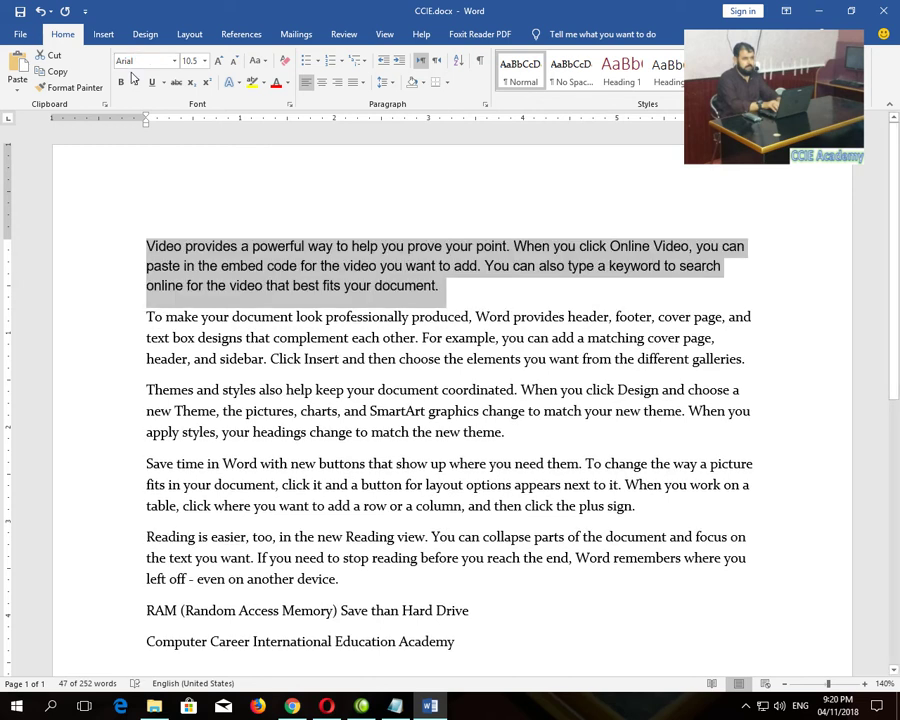
Change the font of the selected first paragraph to Times New Roman.
click(136, 61)
text(Times New Ro)
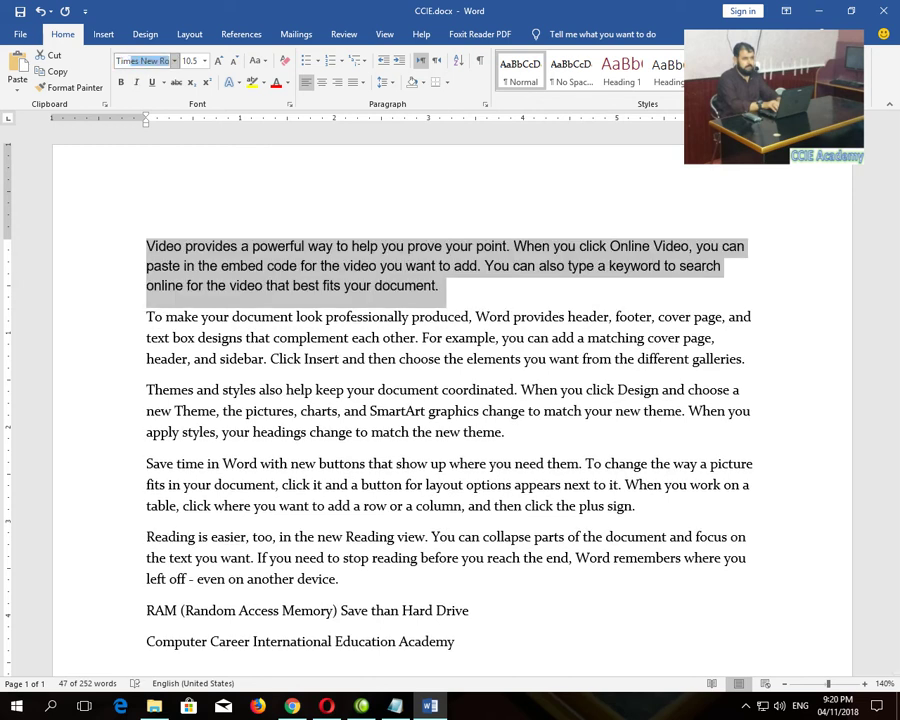
key(Return)
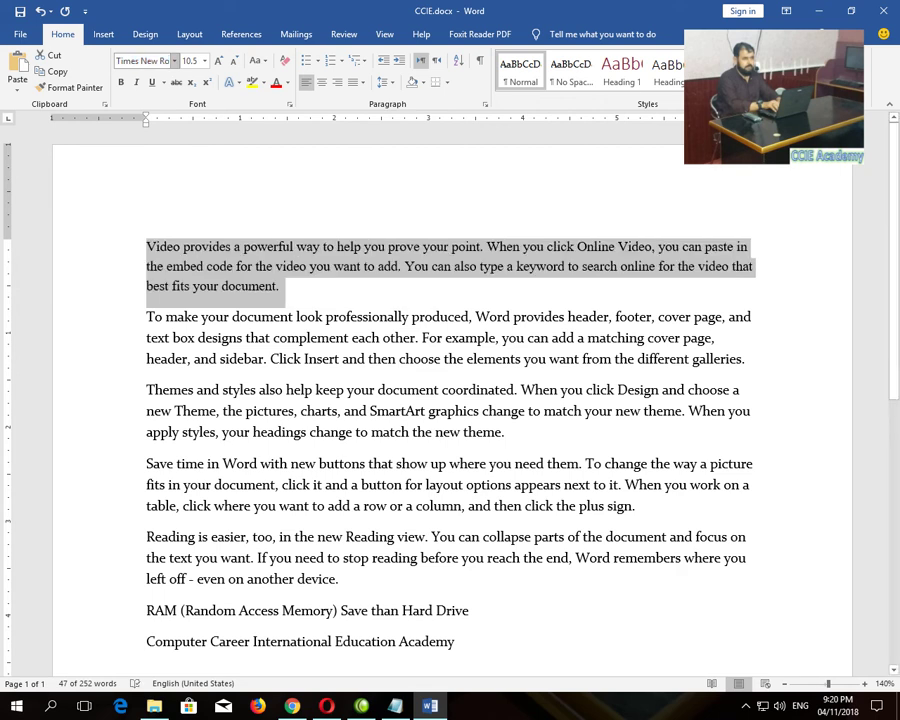
Set the first paragraph's font size to the smallest preset, 8, and follow it with the largest preset, 72.
click(204, 61)
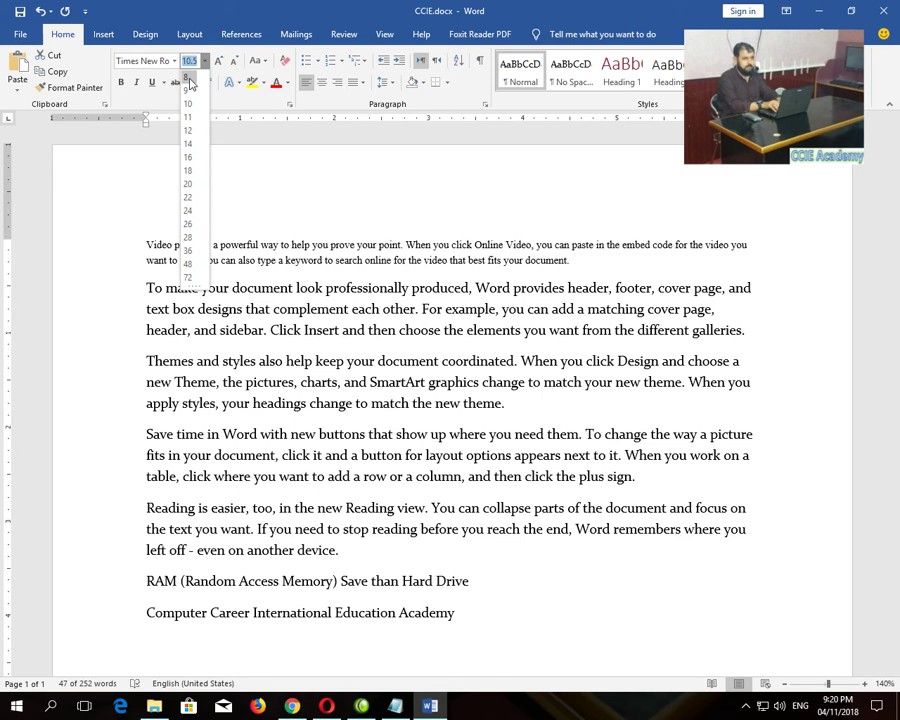
click(189, 79)
click(204, 61)
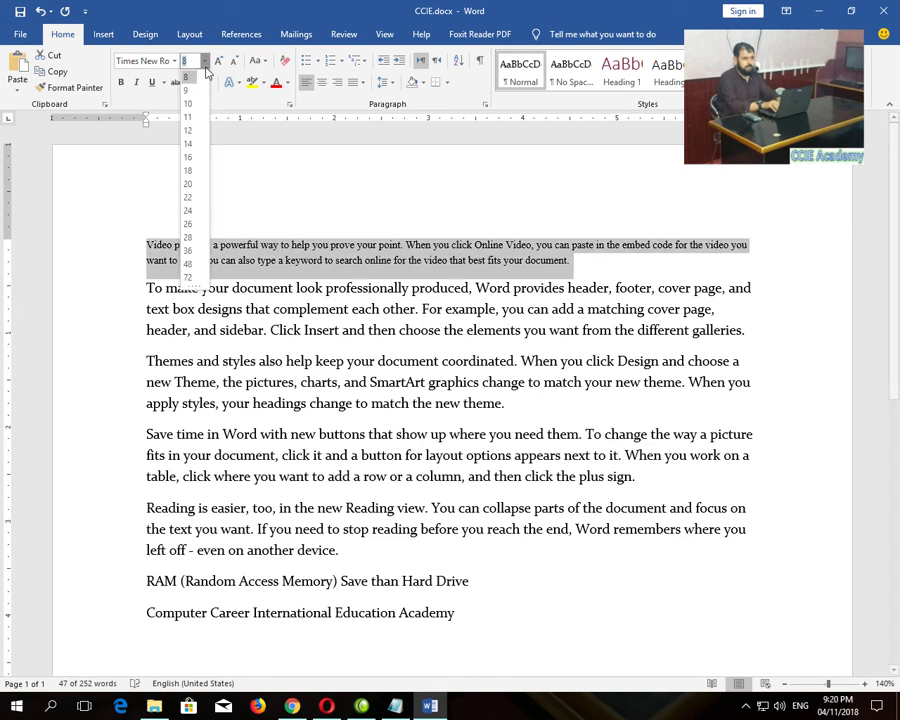
click(187, 278)
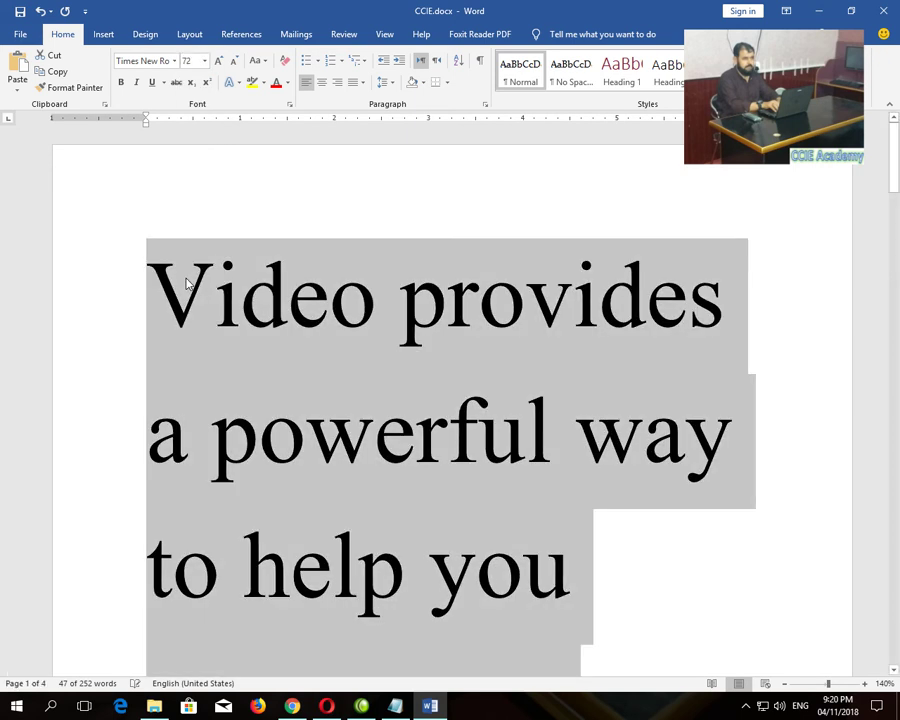
Give the first paragraph a custom font size of 100, beyond the preset sizes.
click(204, 61)
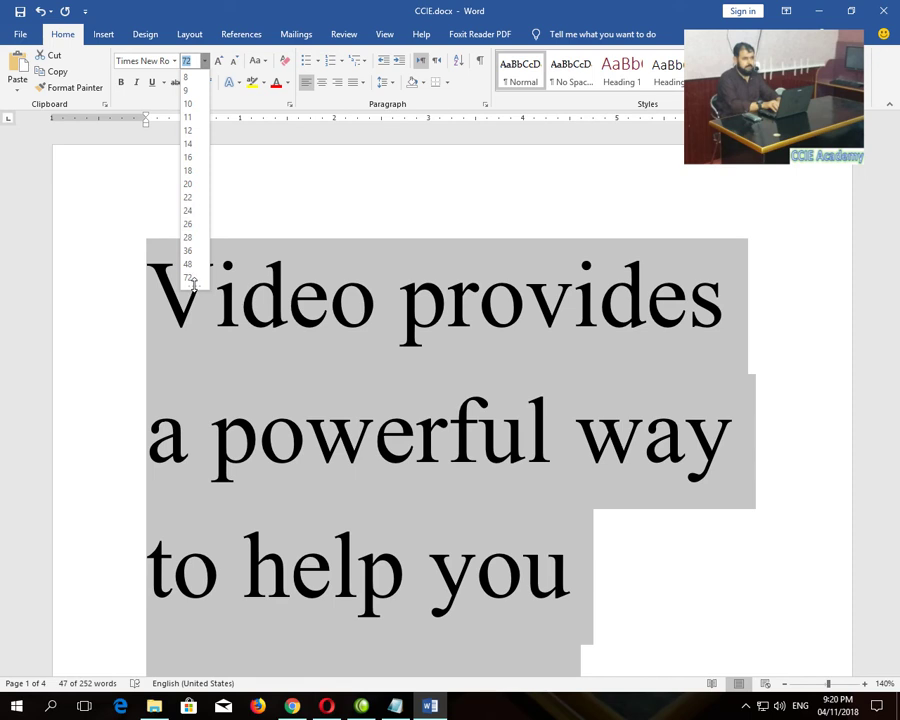
drag(195, 288, 199, 346)
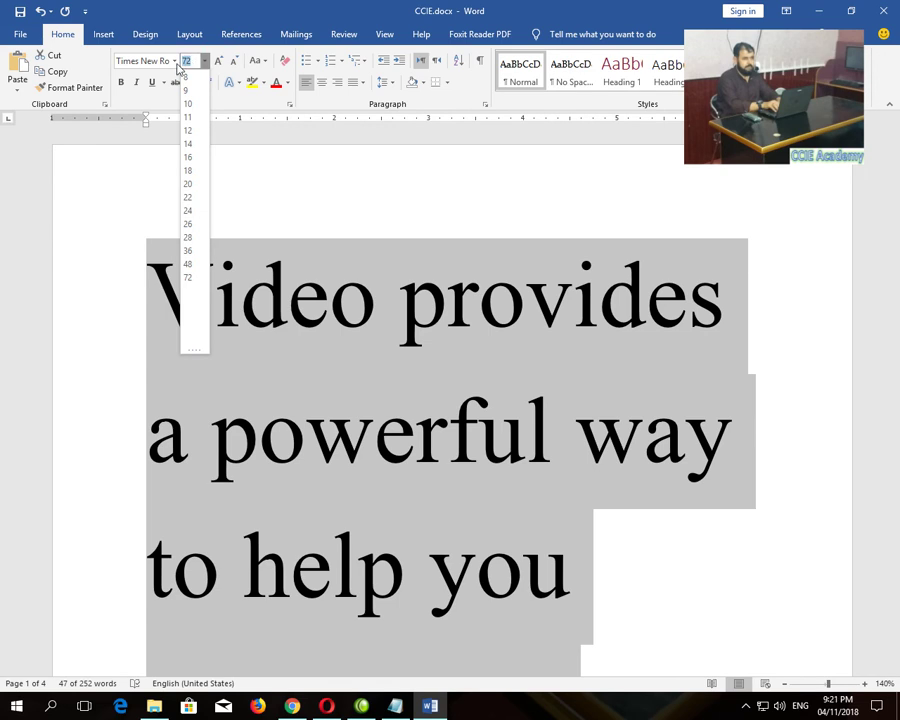
text(100)
key(Return)
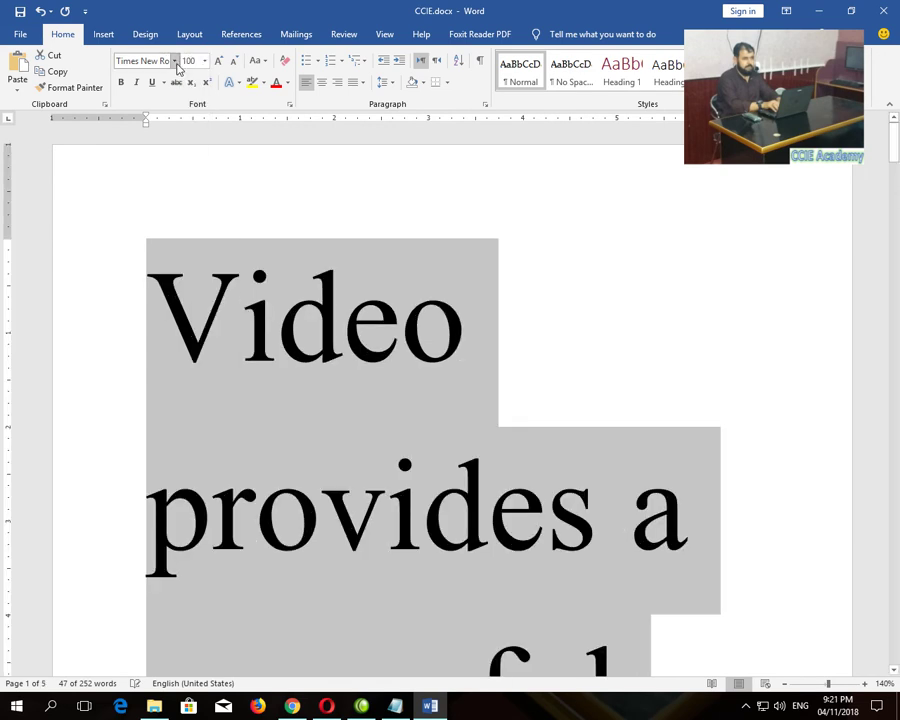
Set the first paragraph's font size to 1638 and look over the enlarged text.
click(188, 61)
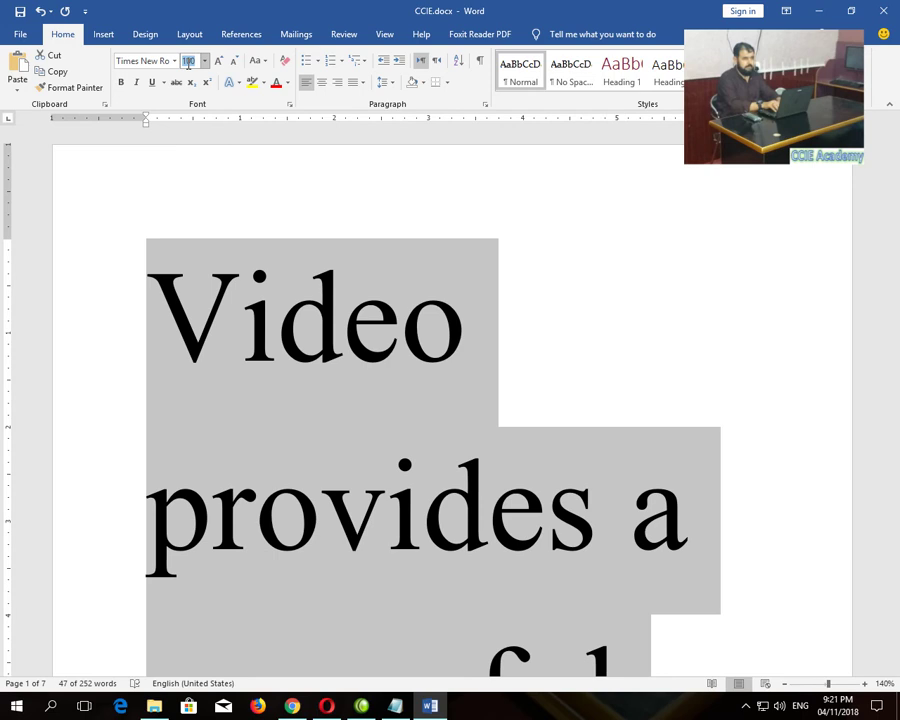
text(1638)
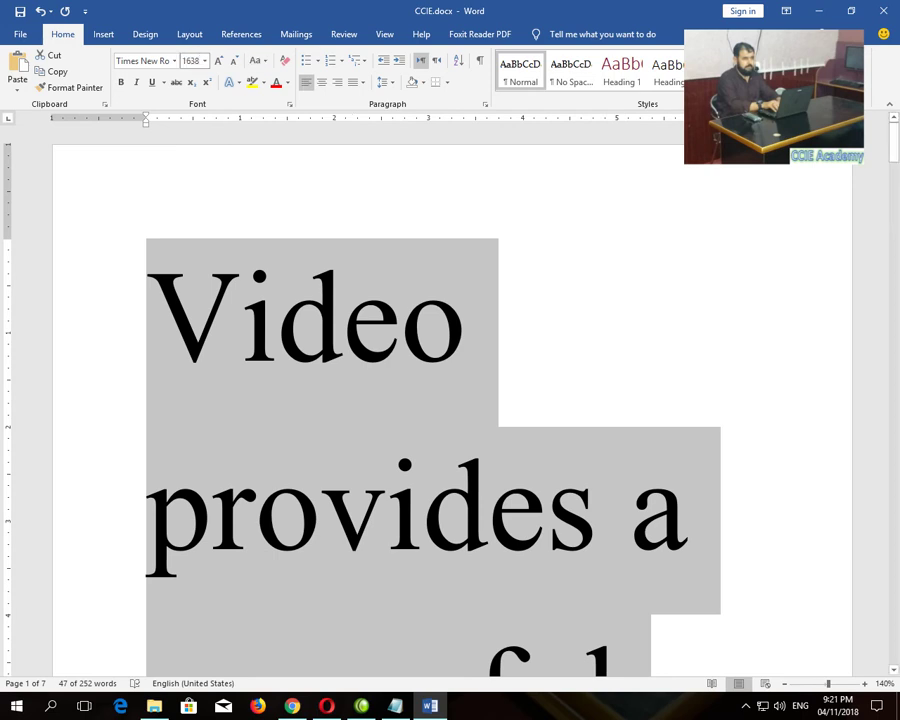
key(Return)
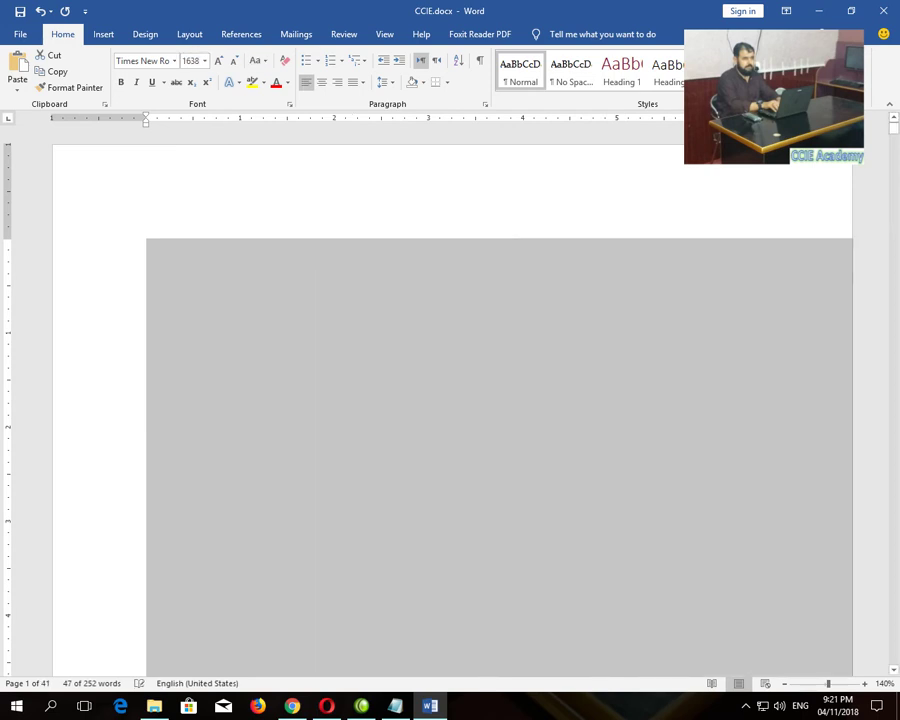
click(893, 670)
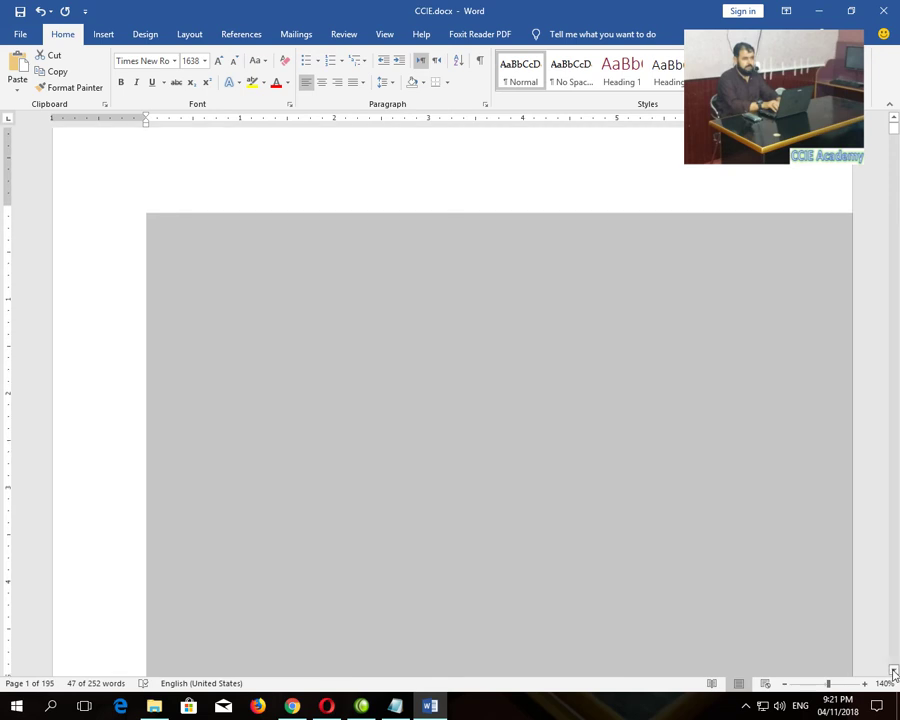
drag(893, 670, 893, 670)
Try to set the first paragraph's font size to 1639.
click(191, 61)
text(163)
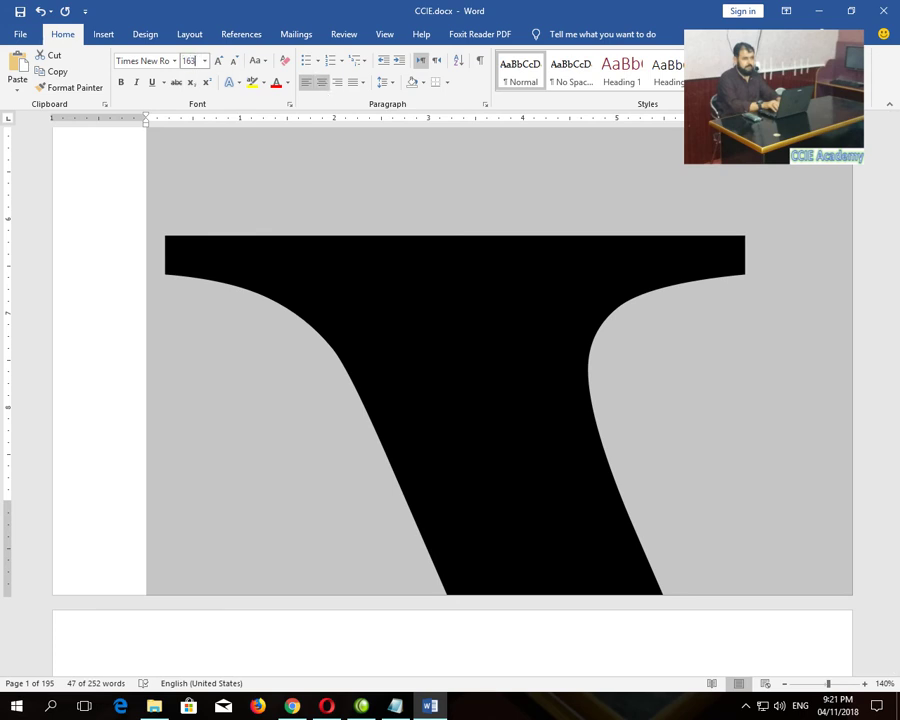
text(9)
key(Return)
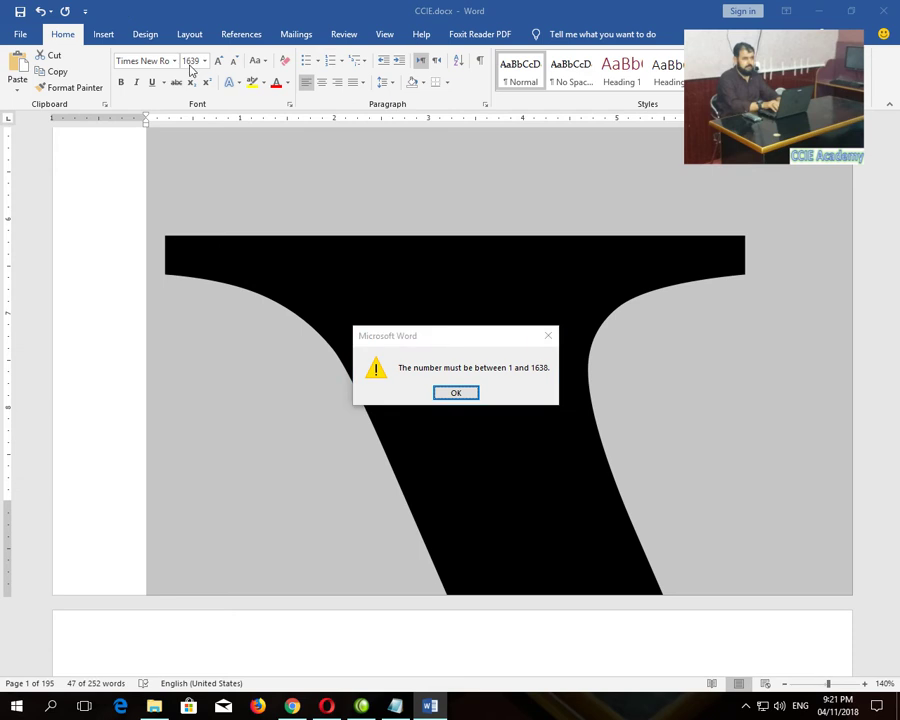
click(456, 393)
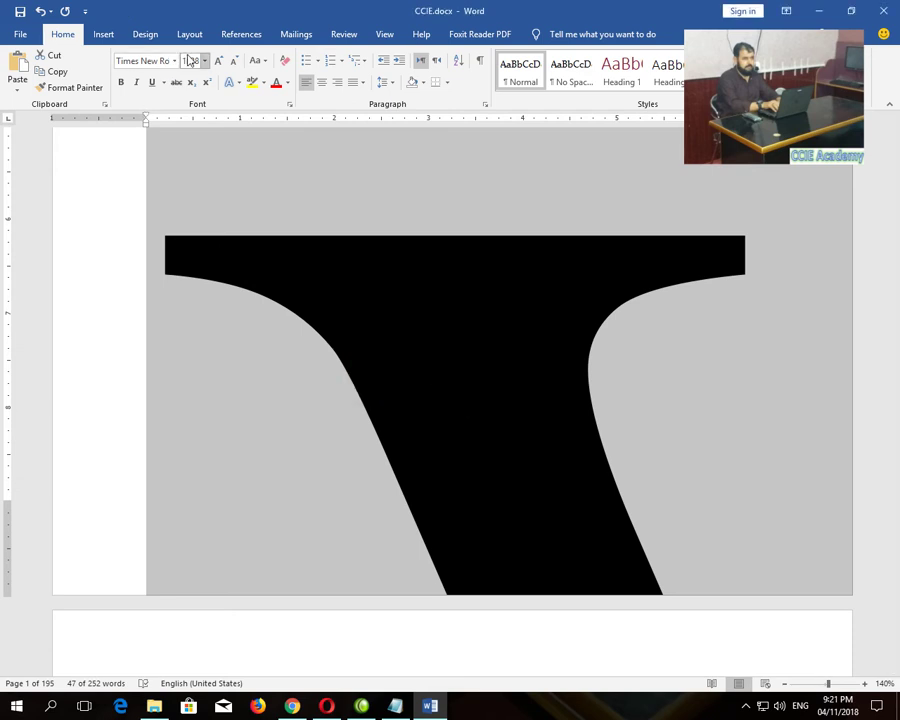
Set the first paragraph's font size to 1 and examine the tiny text up close.
text(1)
key(Return)
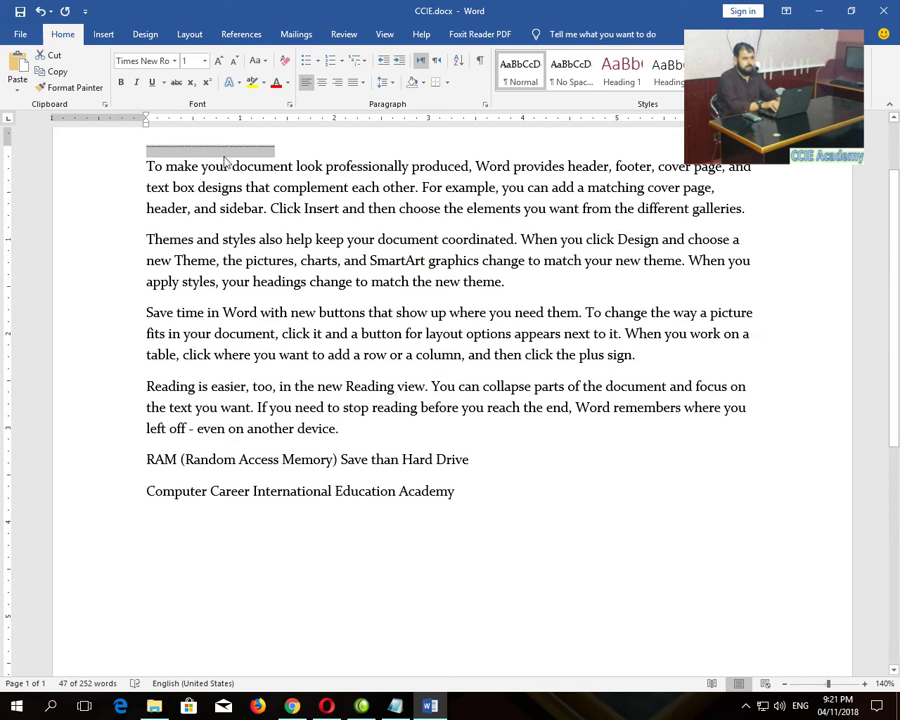
ctrl+scroll(225, 162, up, 20)
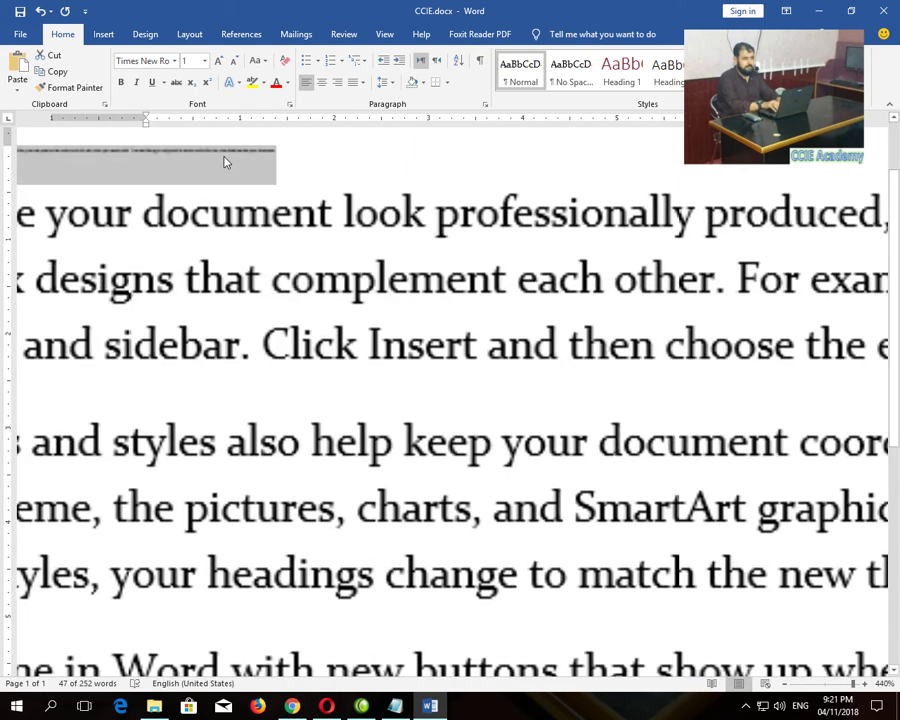
ctrl+scroll(225, 162, up, 6)
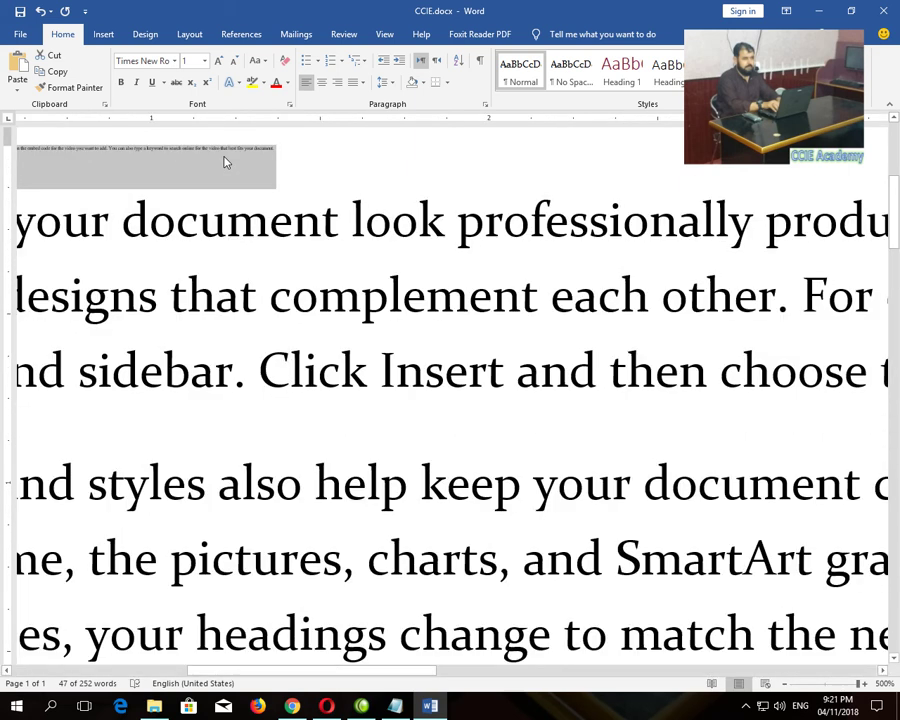
double_click(224, 157)
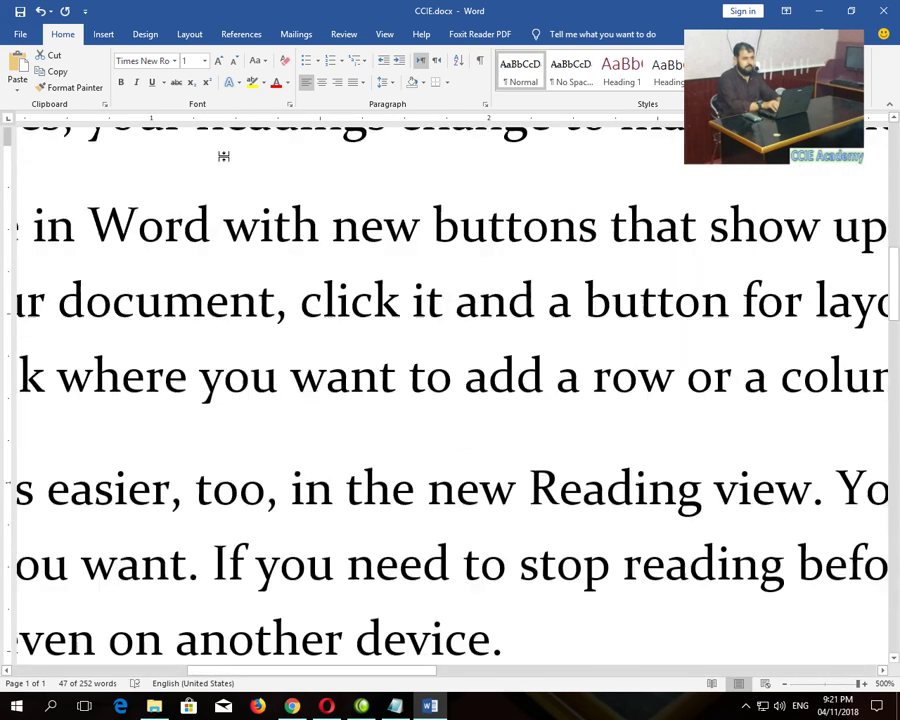
ctrl+scroll(224, 157, down, 20)
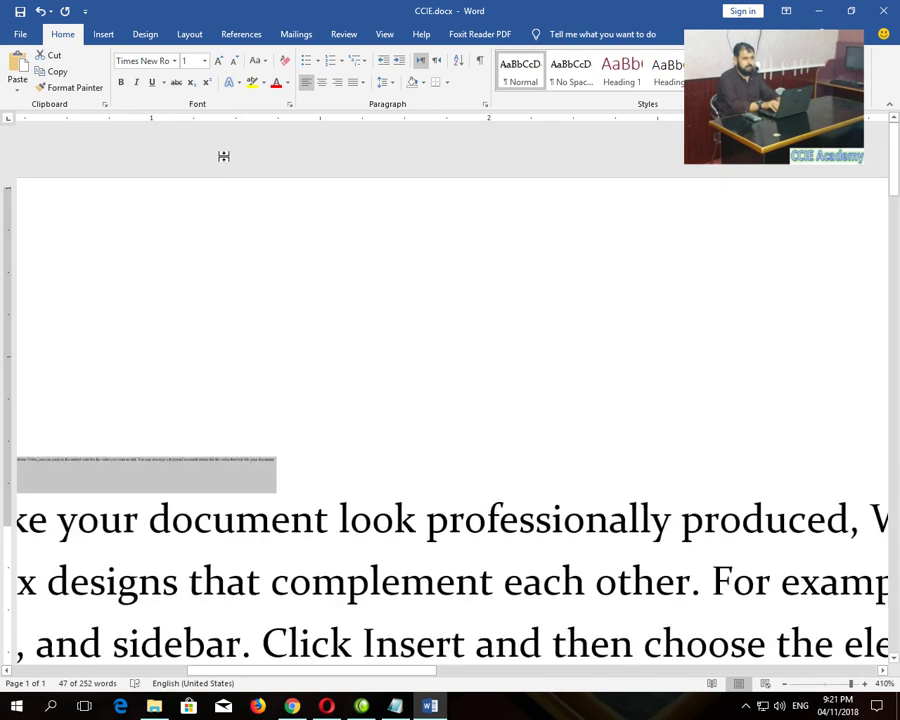
ctrl+scroll(224, 157, down, 10)
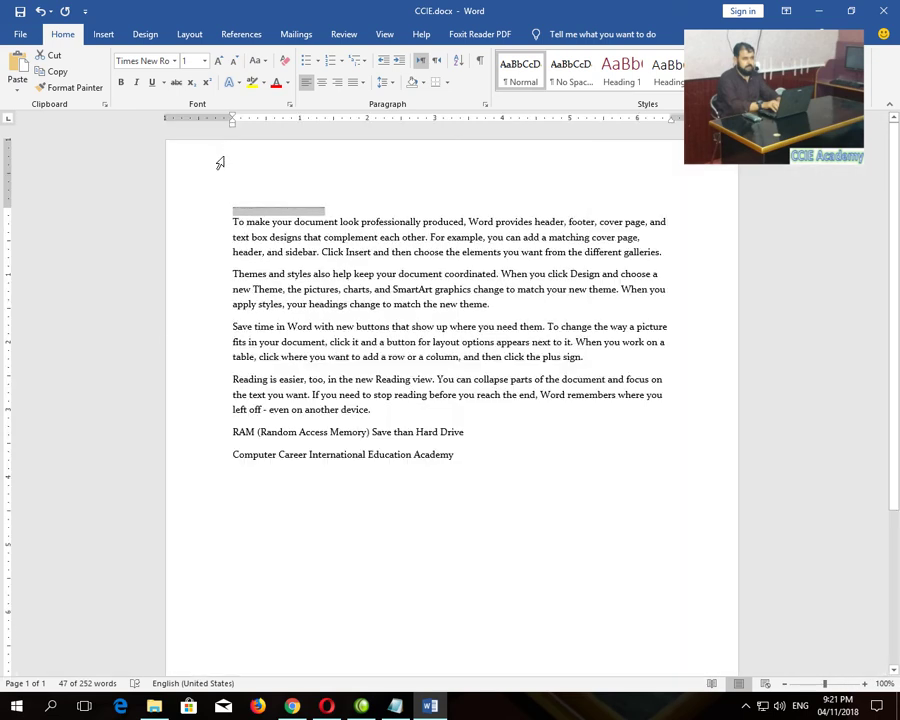
Set the first paragraph's font size to 12, followed by 14.
click(189, 62)
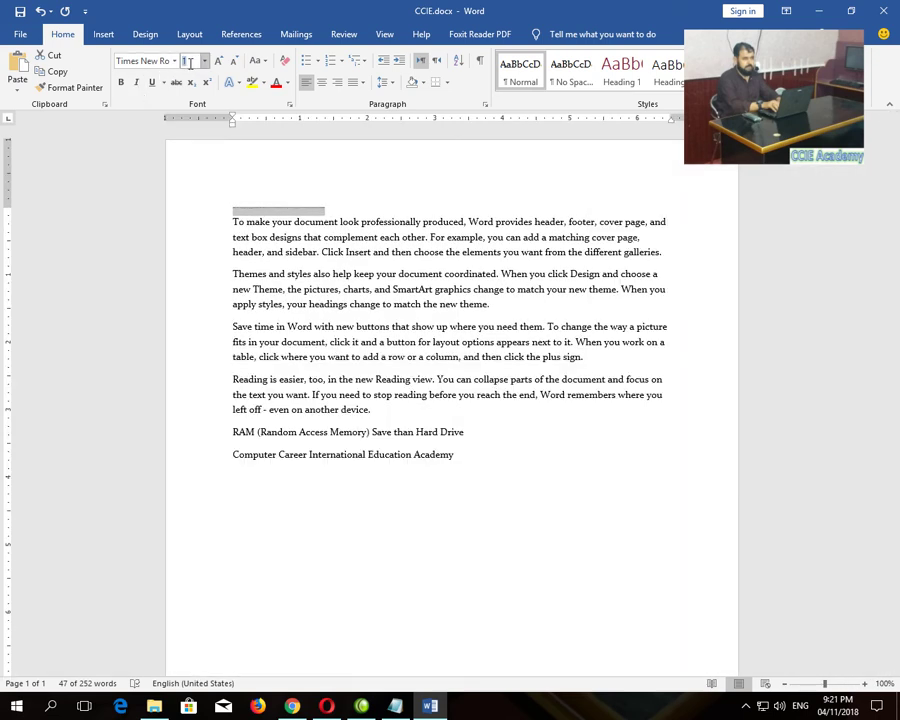
text(12)
key(Return)
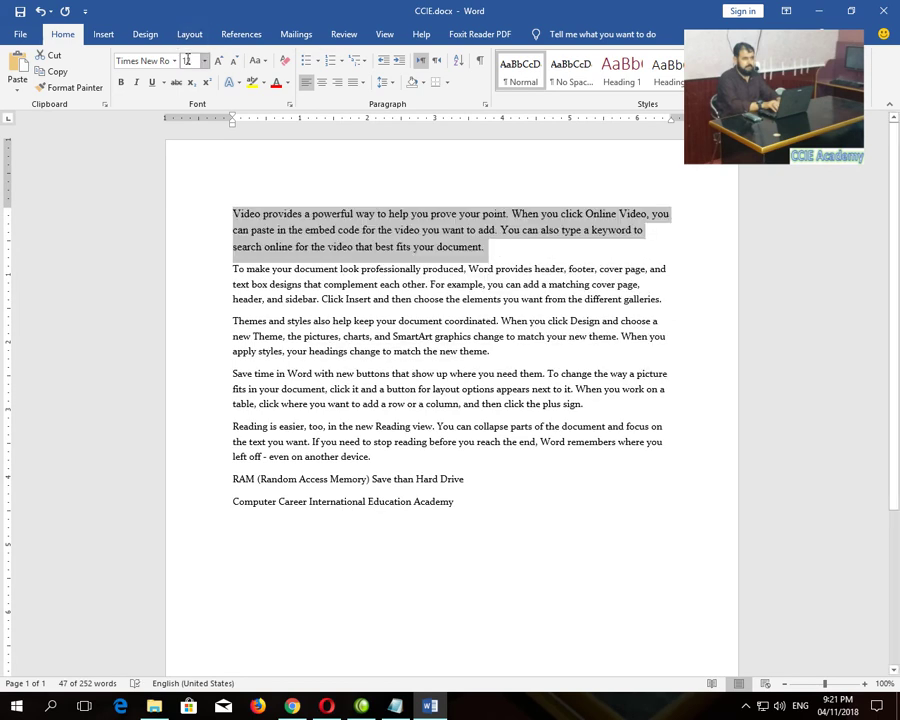
text(14)
key(Return)
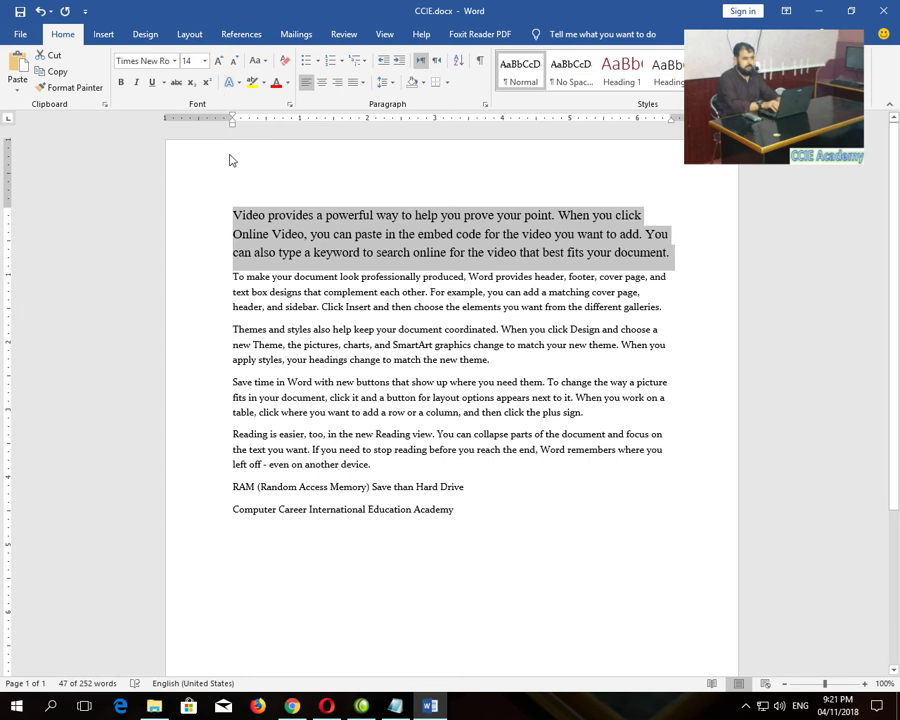
Make the whole first paragraph bold and italic, and remove both styles again.
click(254, 221)
drag(234, 215, 693, 245)
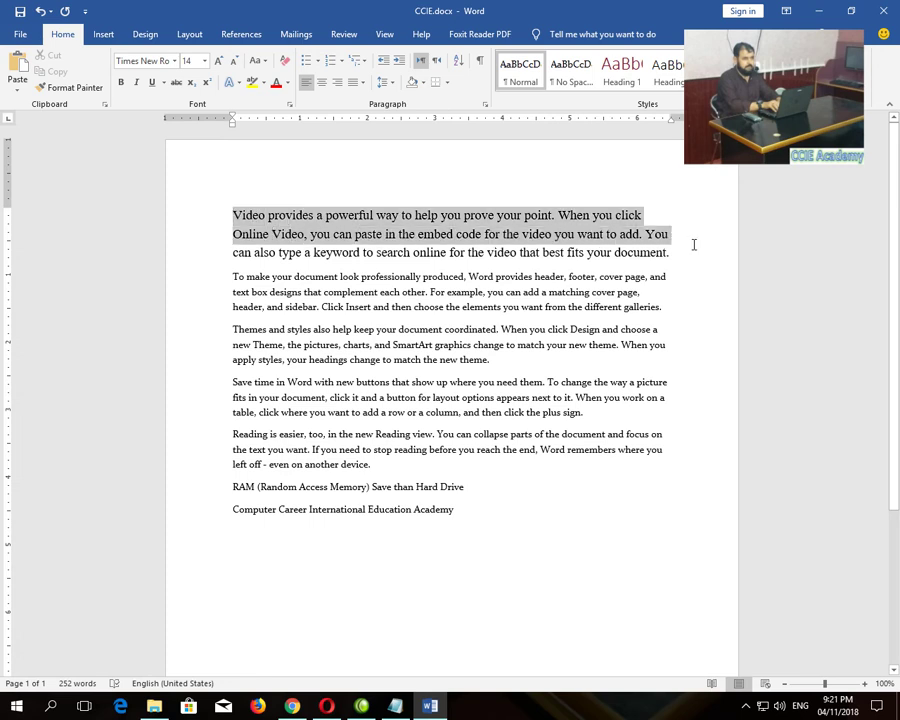
click(120, 83)
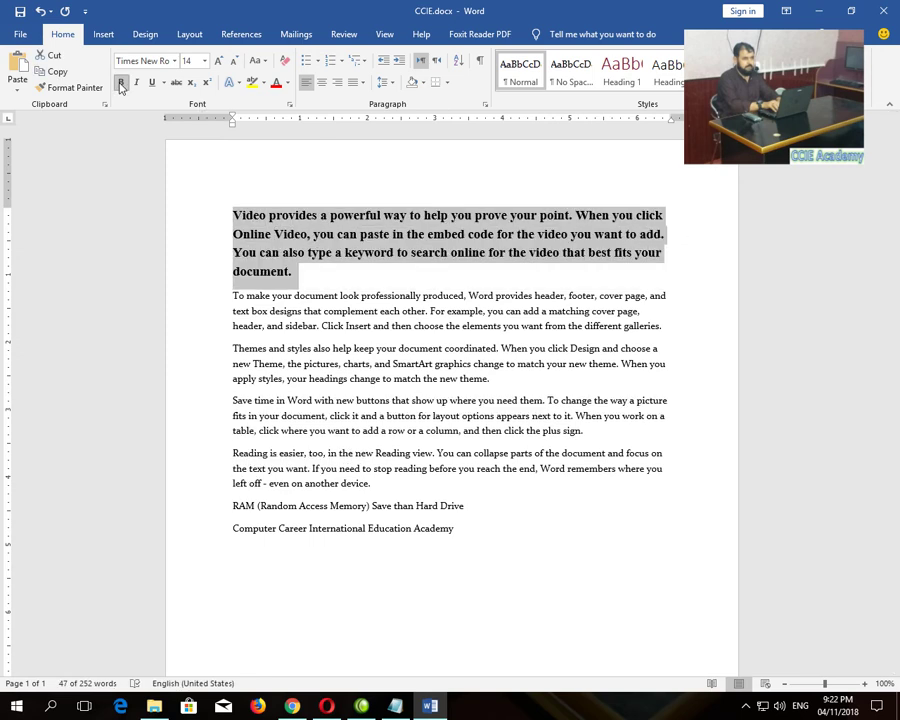
click(137, 85)
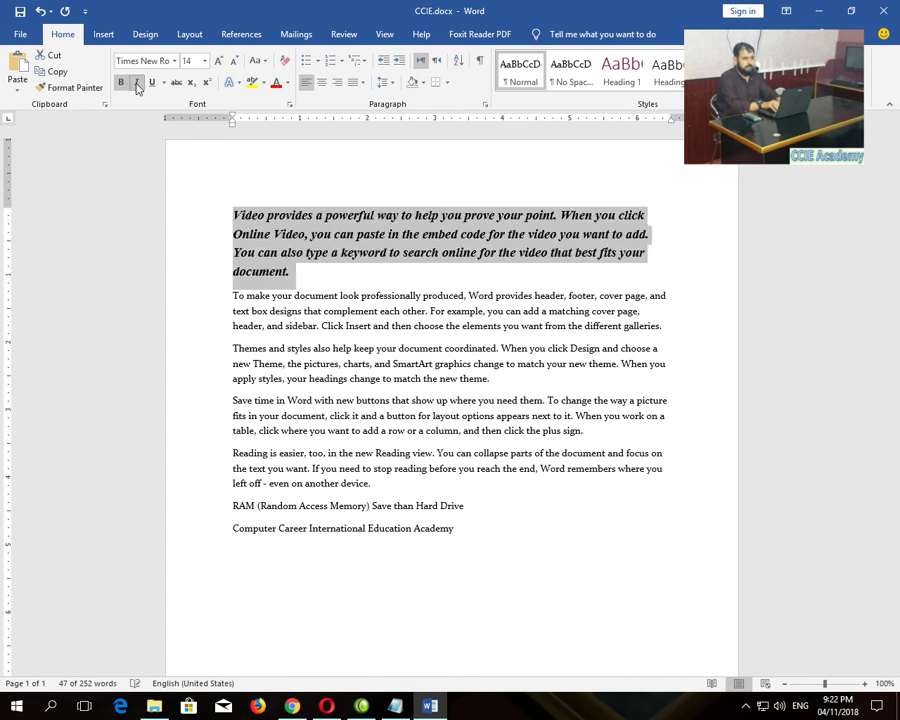
click(137, 85)
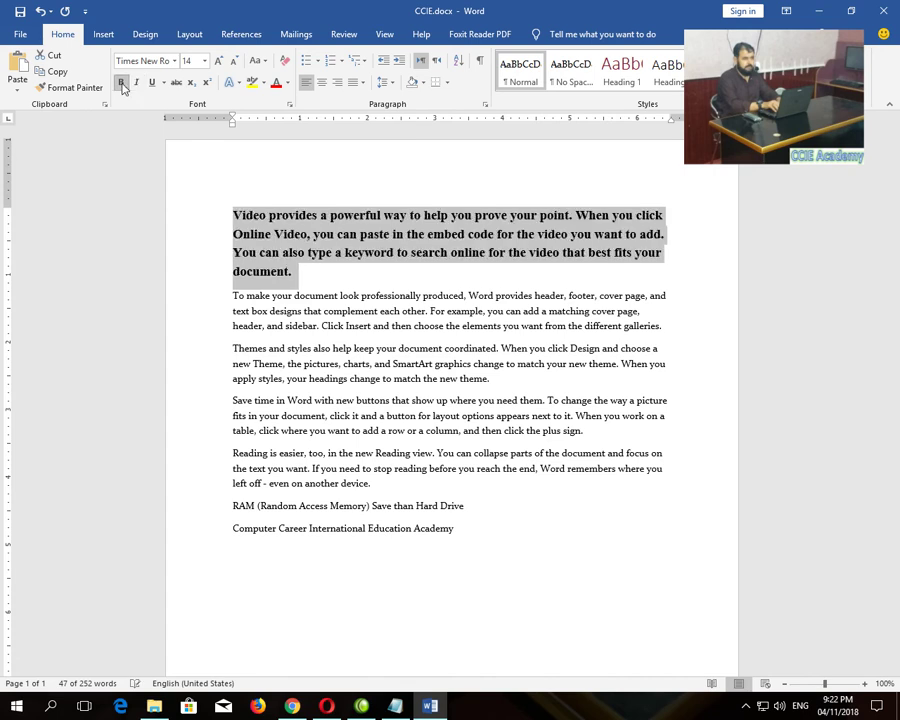
click(120, 83)
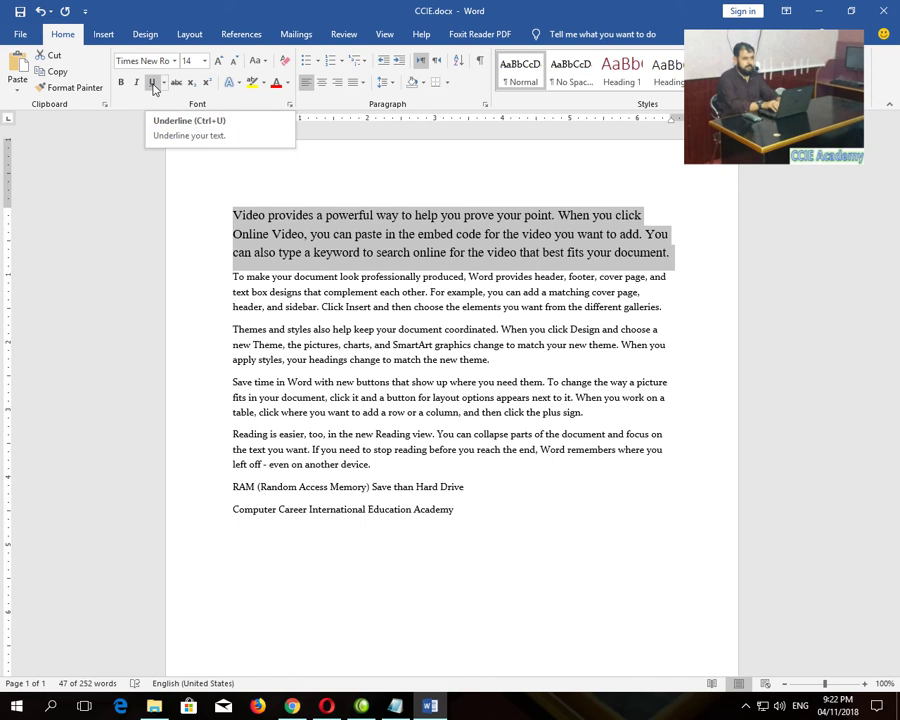
Underline the first paragraph and change the line style to a wavy underline.
click(152, 83)
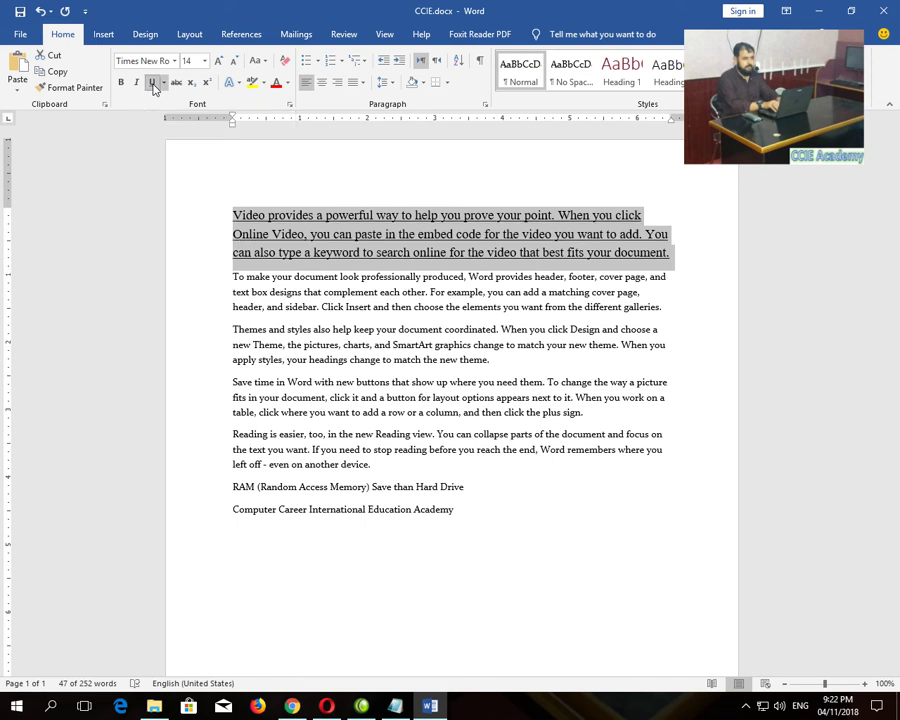
click(164, 83)
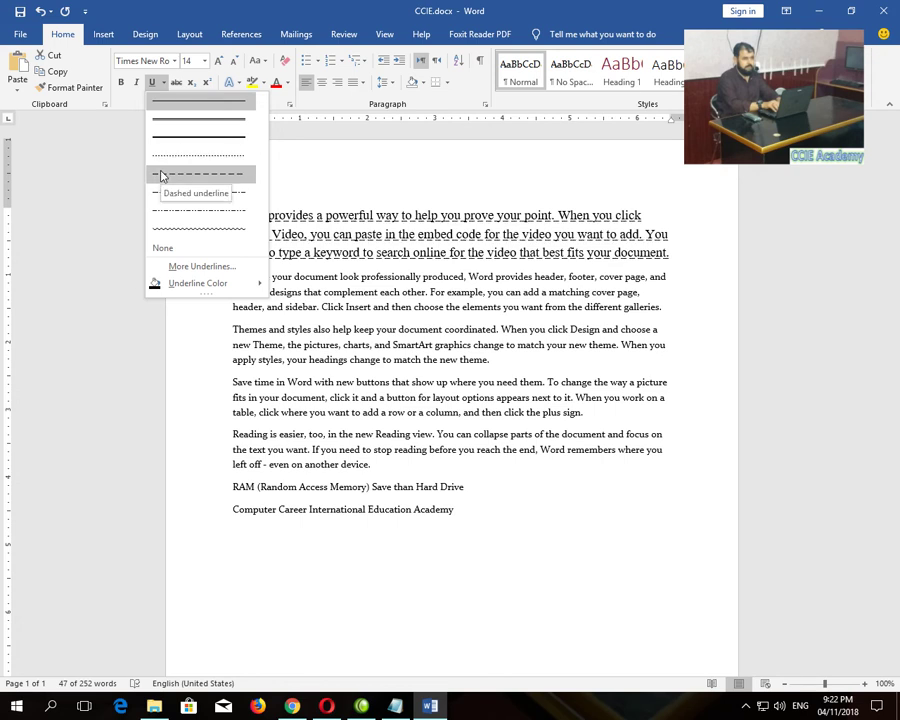
click(169, 230)
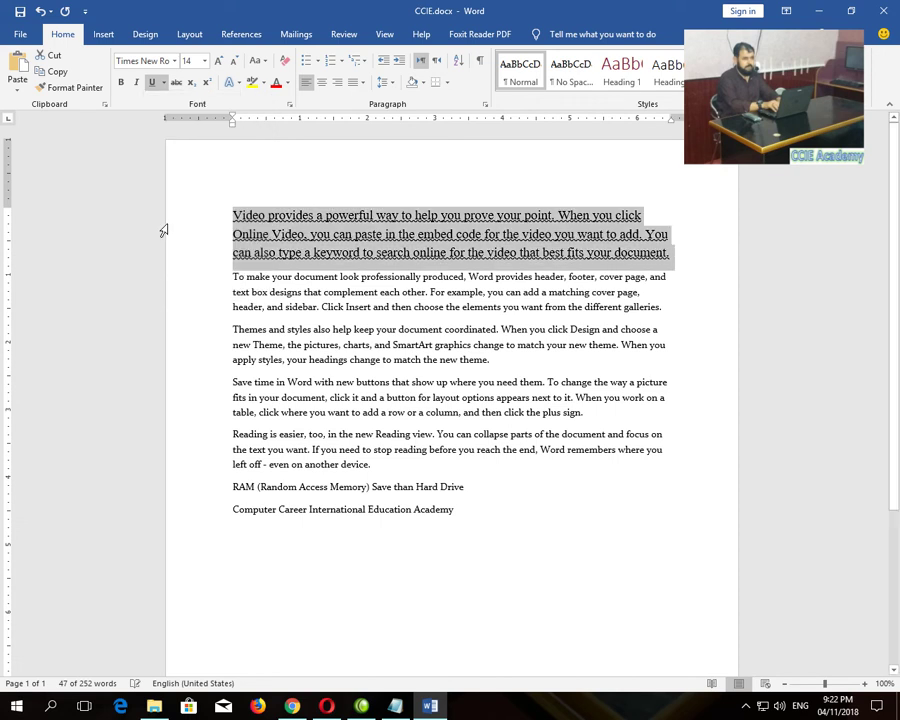
Switch the first paragraph's underline to the thick style and give it a pink theme color.
click(164, 82)
mouse_move(224, 286)
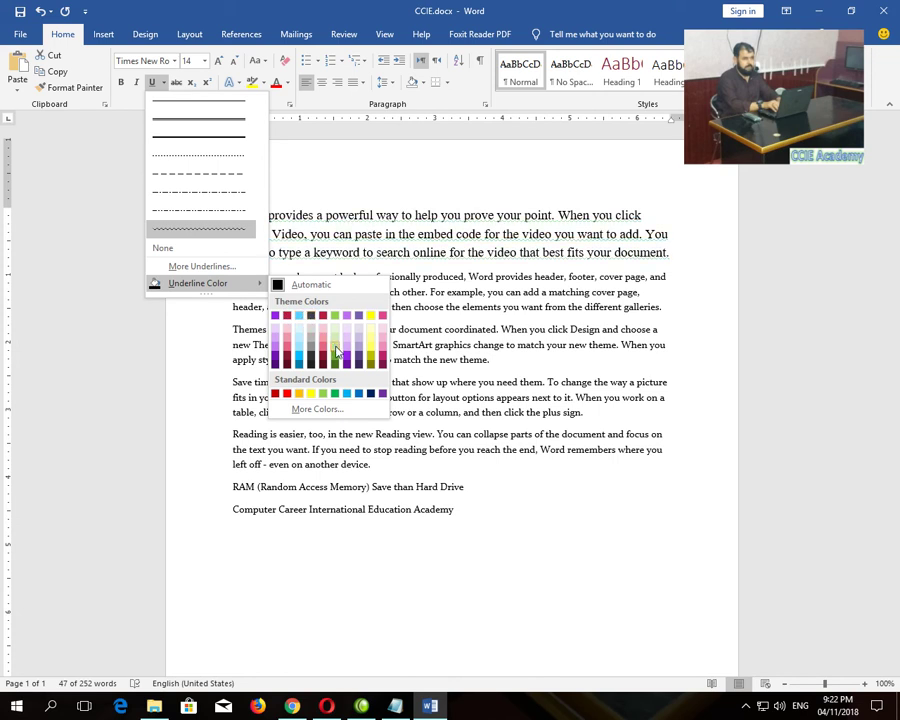
click(222, 141)
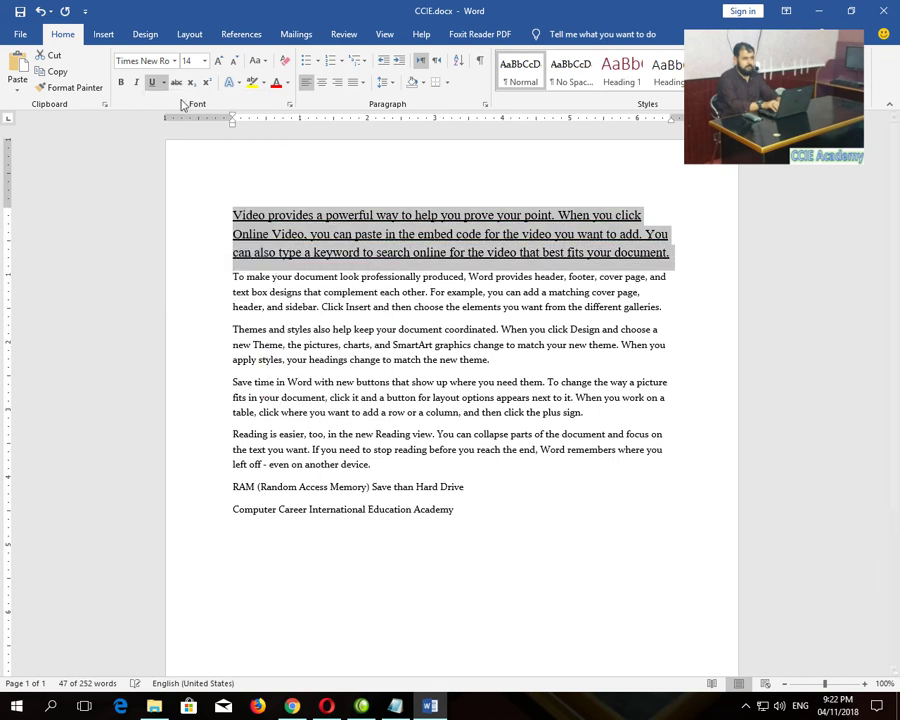
click(164, 82)
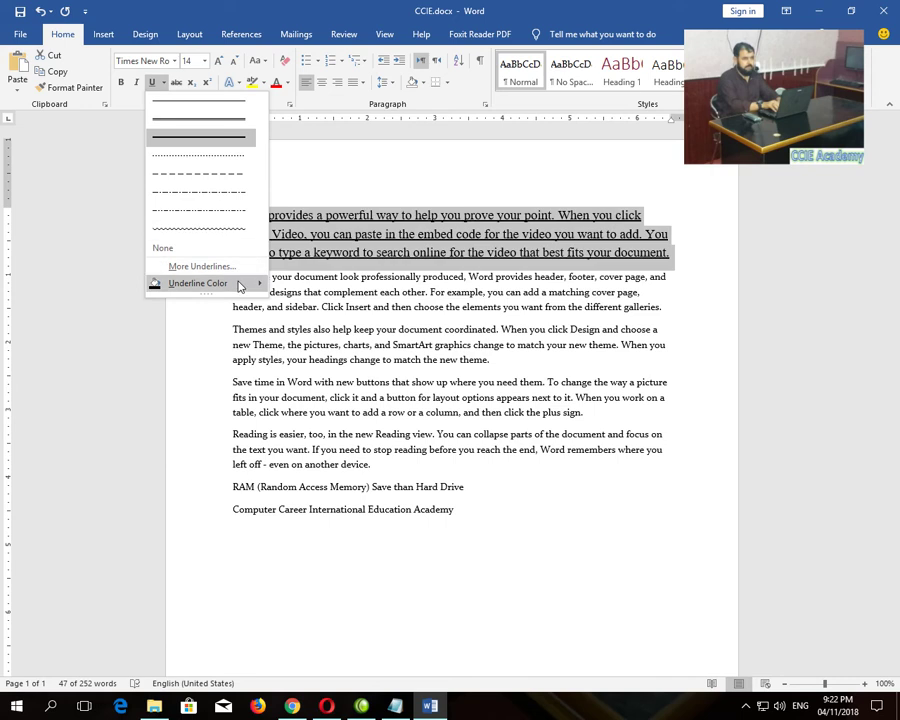
mouse_move(238, 283)
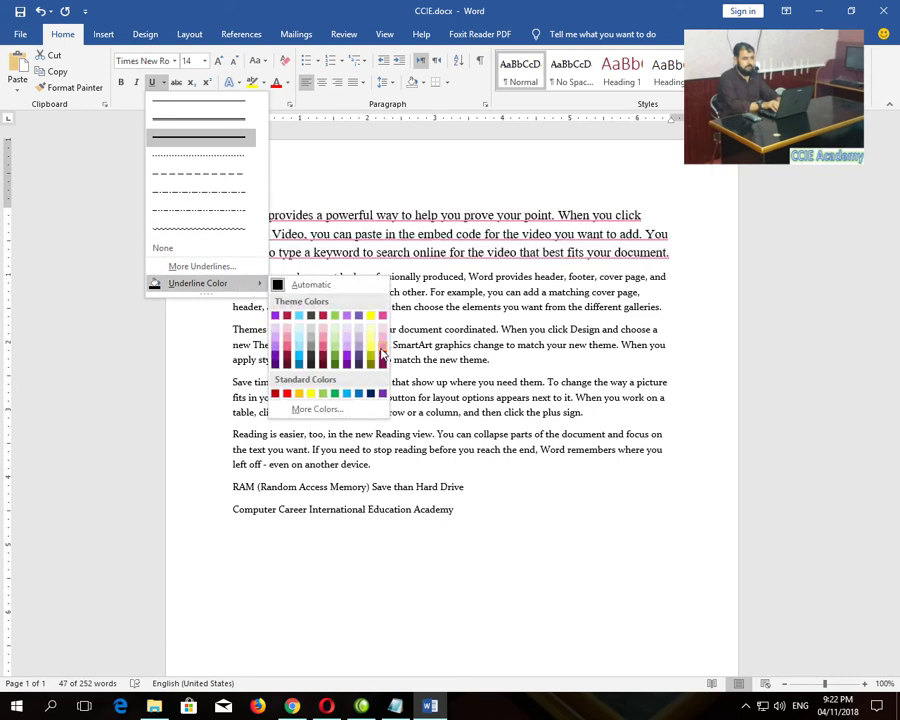
click(381, 352)
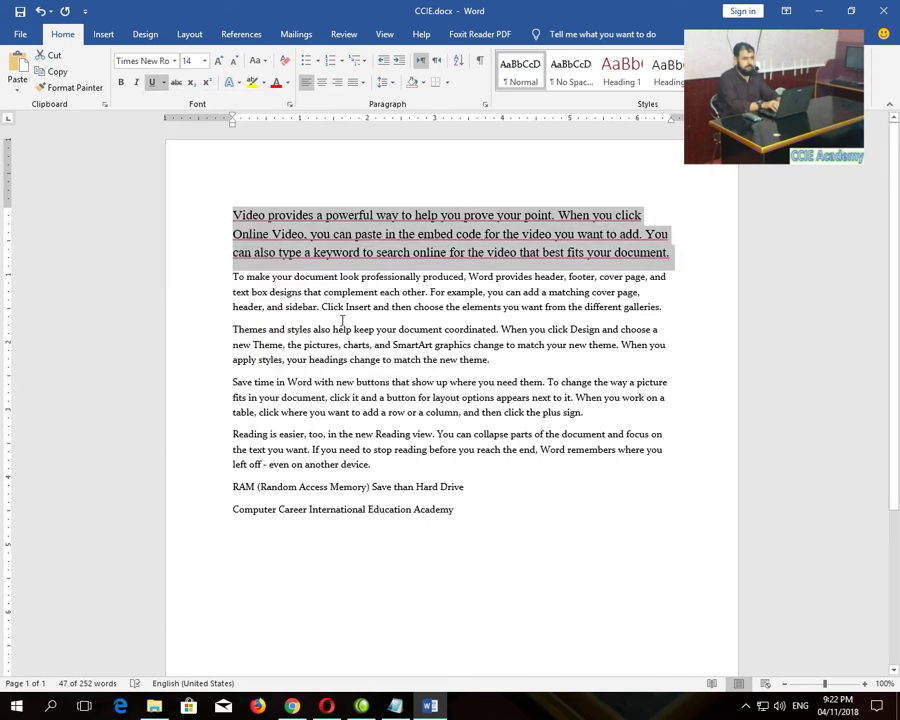
Remove the underline from the entire first paragraph.
click(345, 309)
drag(669, 253, 238, 222)
click(152, 82)
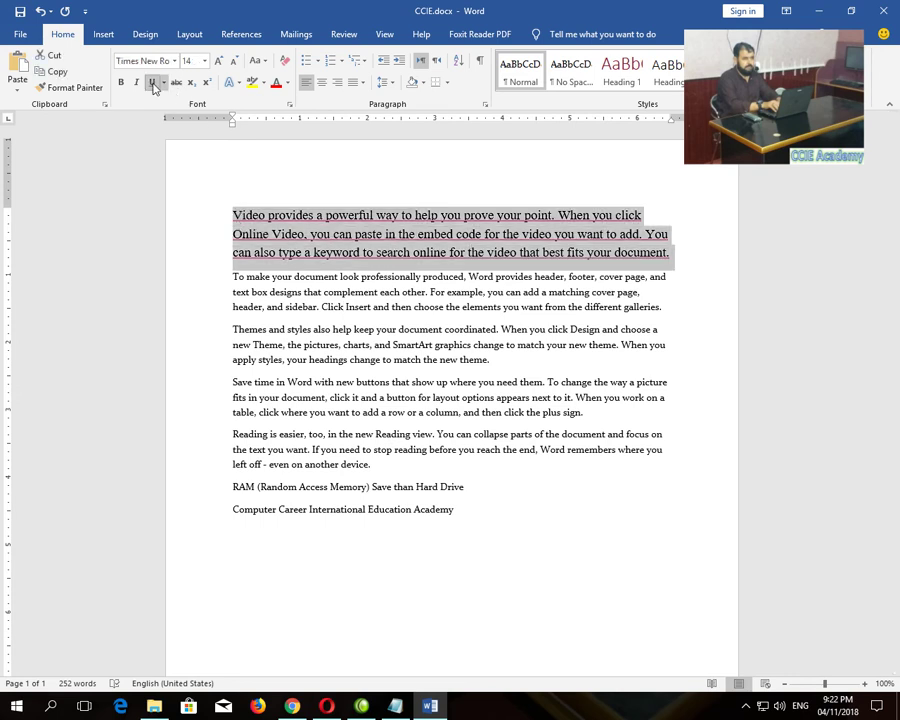
click(256, 240)
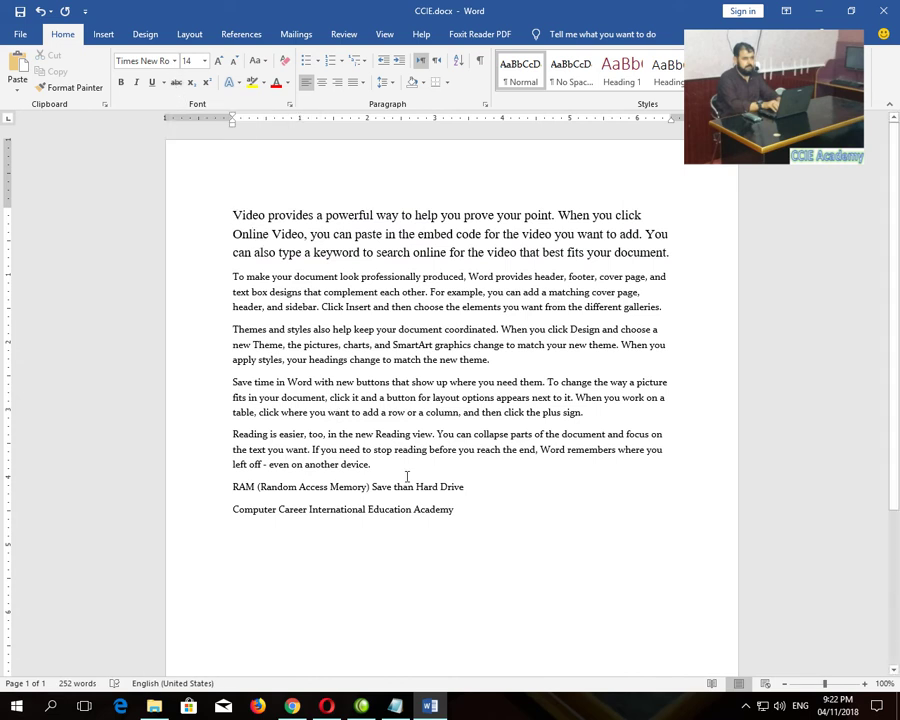
Apply strikethrough to the word "Reading" at the start of the fifth paragraph, and remove it again.
click(457, 510)
click(286, 450)
drag(232, 436, 266, 432)
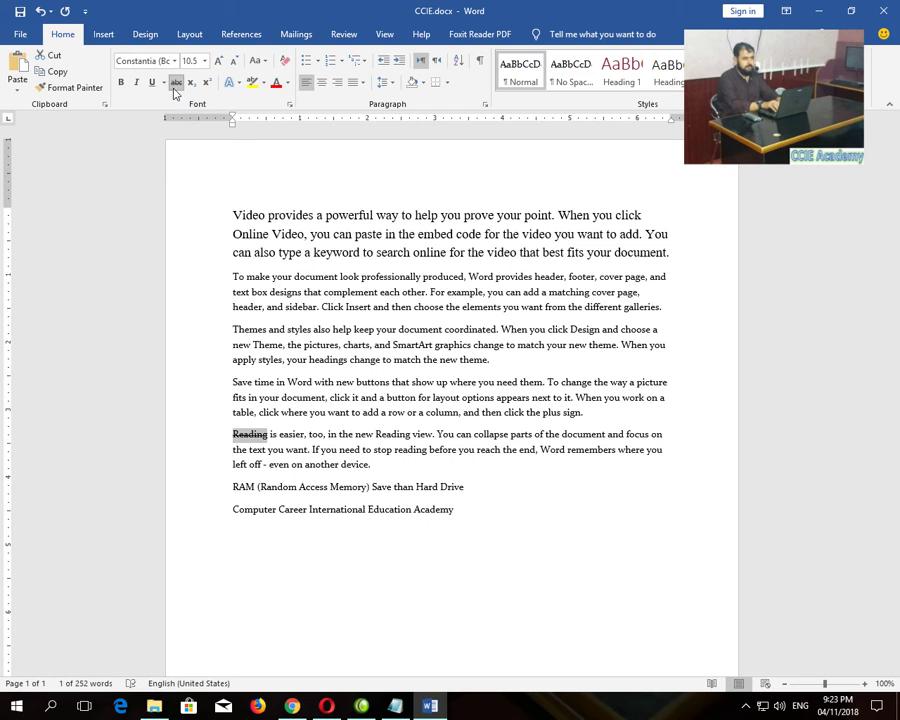
click(180, 84)
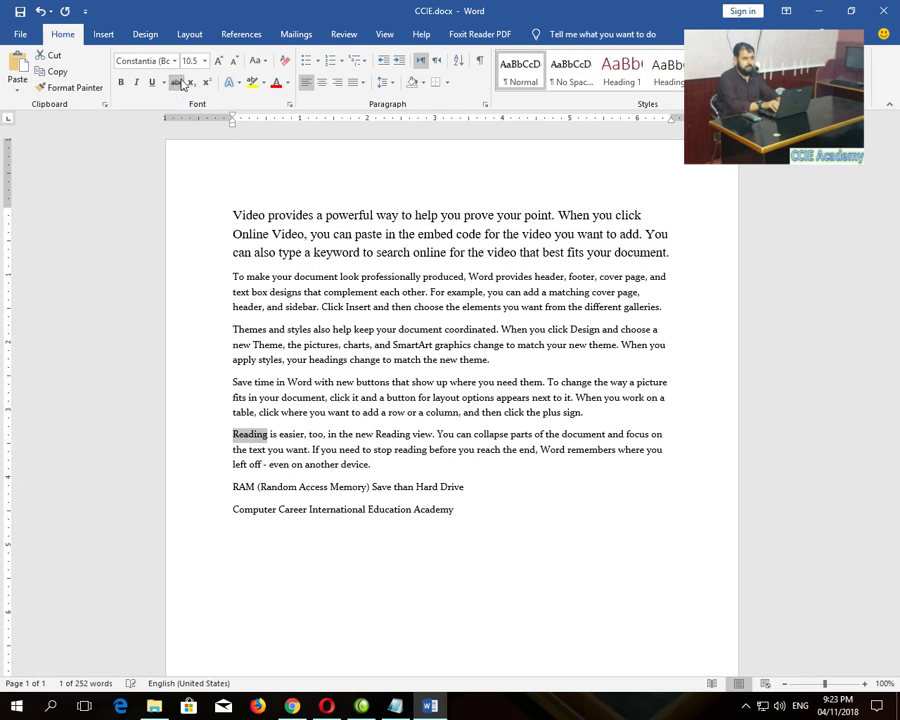
Try the Strikethrough and Double strikethrough effects on "Reading" in the detailed font settings, leaving both effects off.
click(290, 105)
click(465, 399)
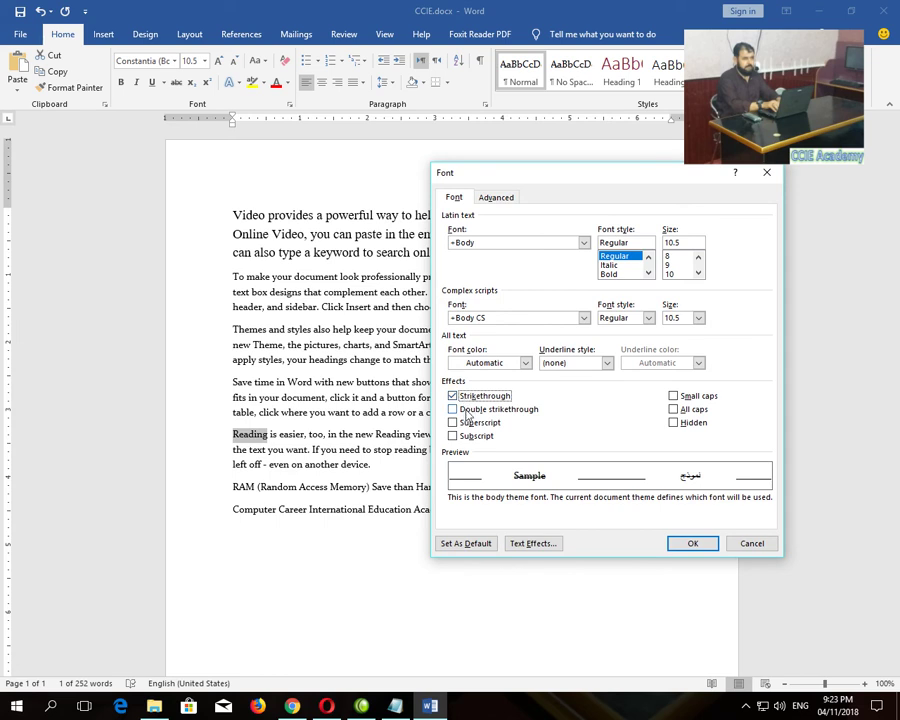
click(467, 412)
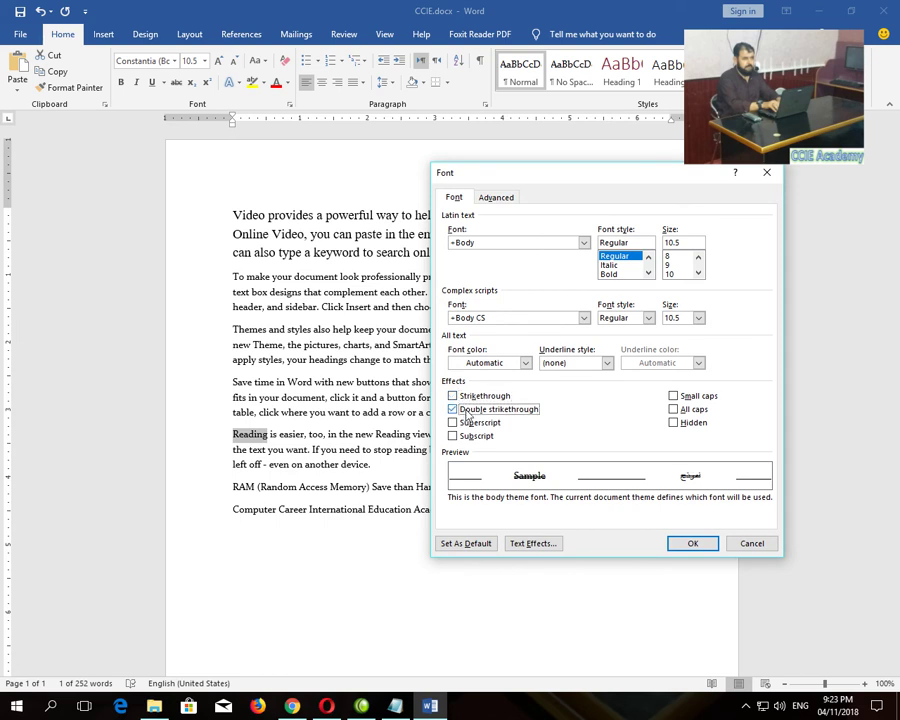
click(467, 398)
click(467, 410)
click(467, 399)
click(467, 399)
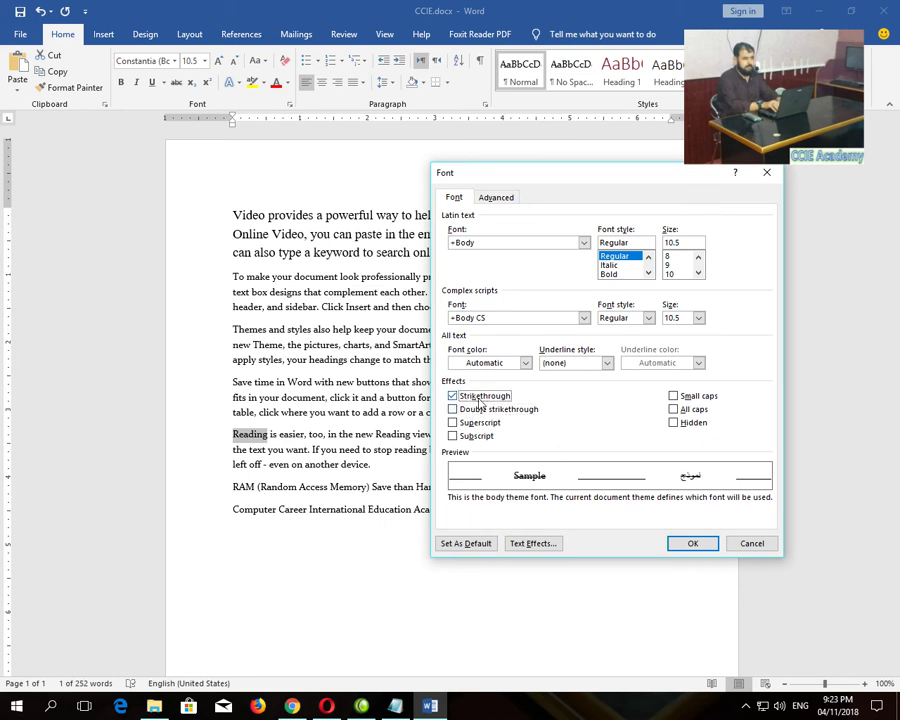
click(690, 544)
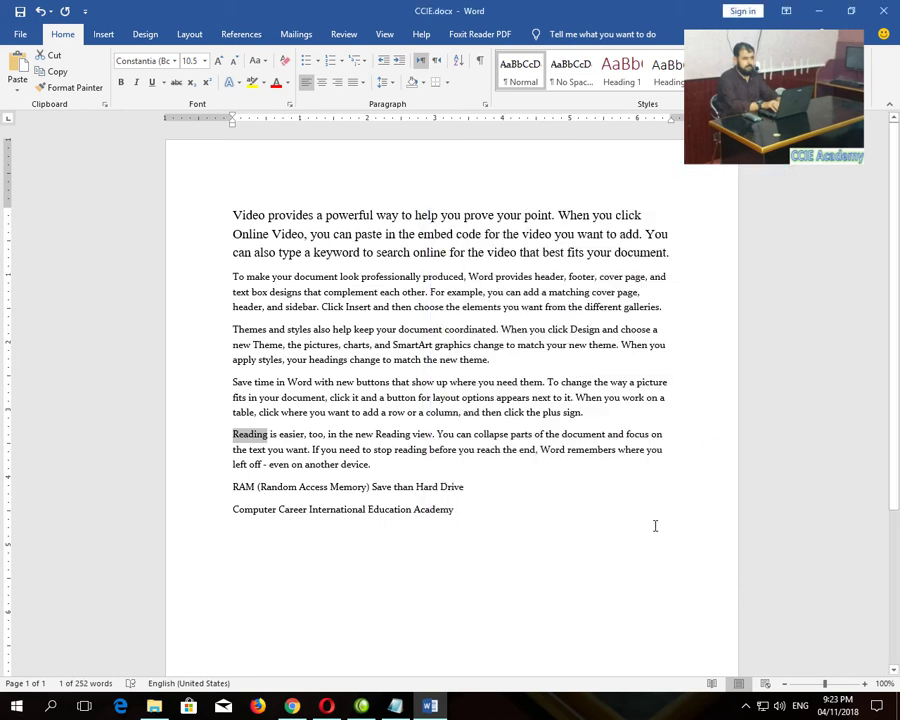
Add a new line above the first paragraph with the title "CCIE Academy".
click(276, 260)
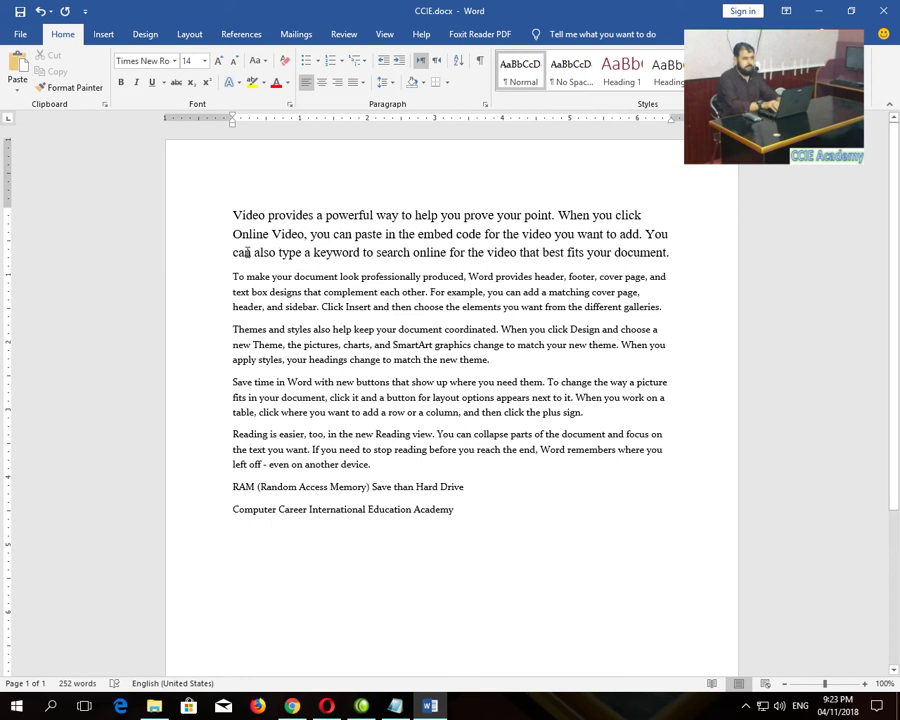
key(Return)
key(Up)
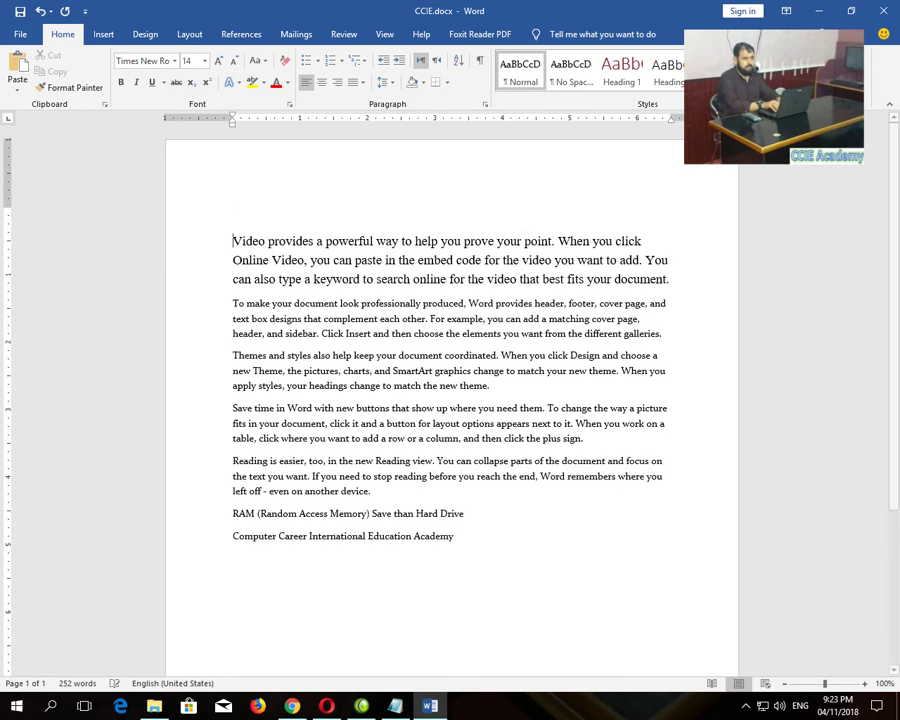
text(CCIE Academy)
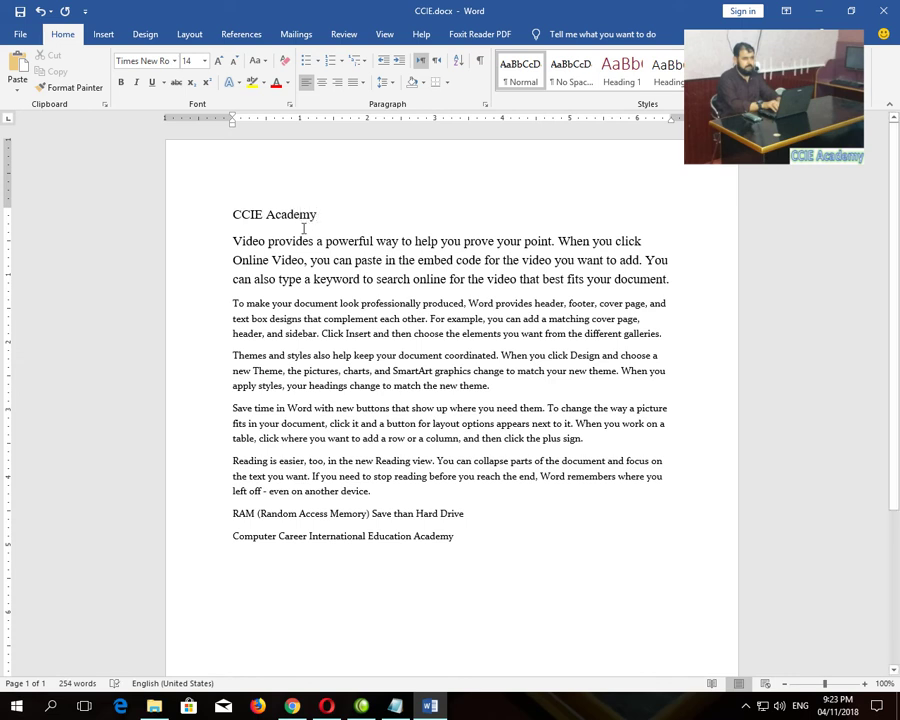
Enlarge the "CCIE Academy" title through the preset font sizes up to 48.
drag(318, 214, 232, 214)
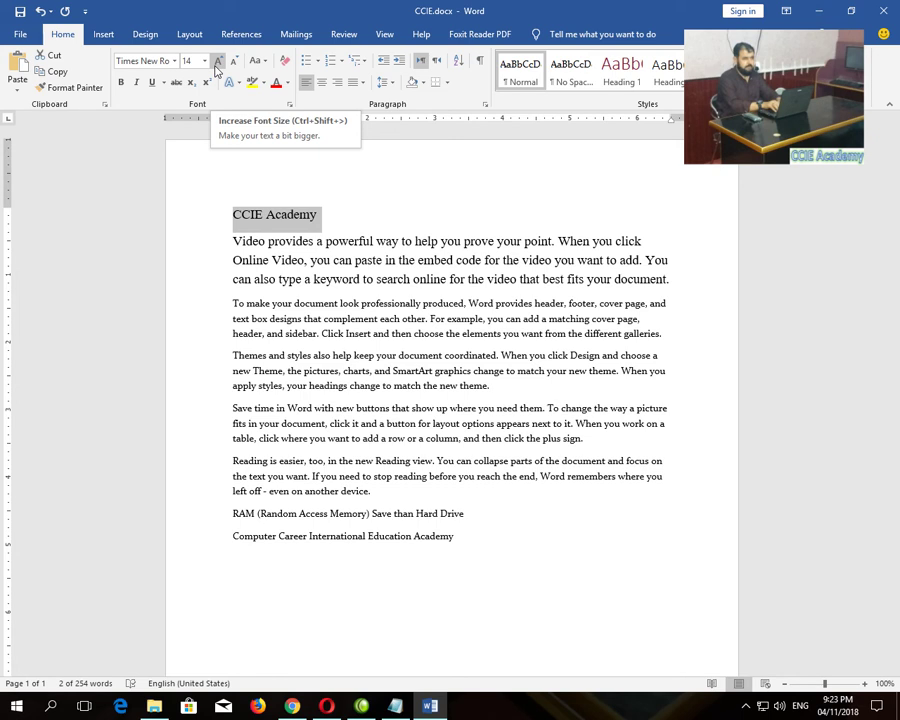
click(215, 66)
click(215, 66)
click(215, 66)
click(215, 66)
click(215, 66)
click(215, 66)
click(215, 66)
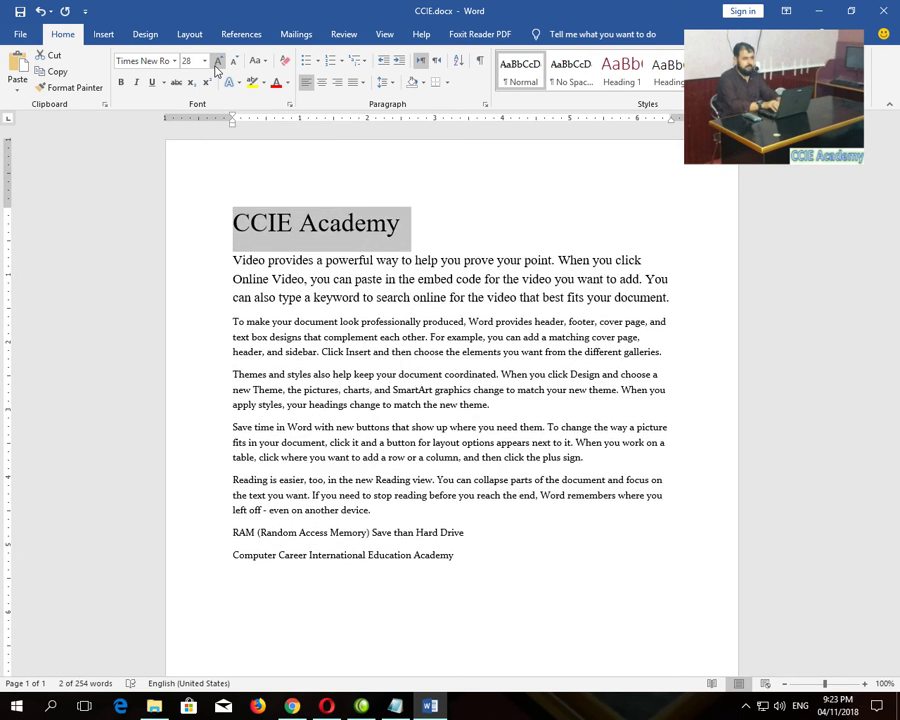
click(215, 66)
click(215, 66)
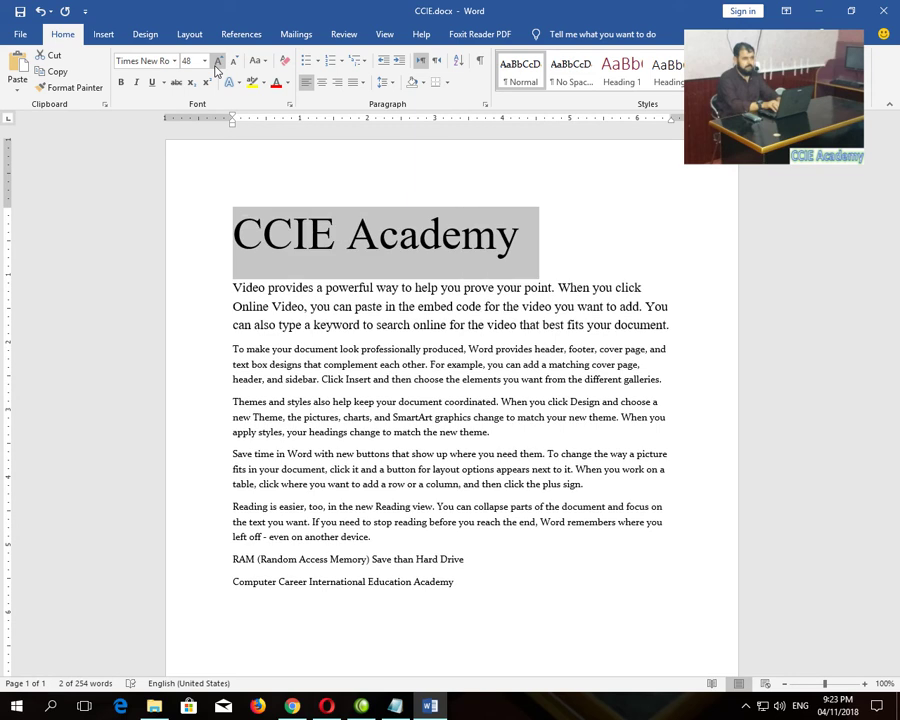
Shrink and grow the "CCIE Academy" title in one-point increments, ending at size 38.
key(ctrl+bracketleft)
key(ctrl+bracketleft)
key(ctrl+bracketleft)
key(ctrl+bracketleft)
key(ctrl+bracketright)
key(ctrl+bracketright)
key(ctrl+bracketright)
key(ctrl+bracketright)
key(ctrl+bracketright)
key(ctrl+bracketright)
key(ctrl+bracketleft)
key(ctrl+bracketleft)
key(ctrl+bracketleft)
key(ctrl+bracketleft)
key(ctrl+bracketleft)
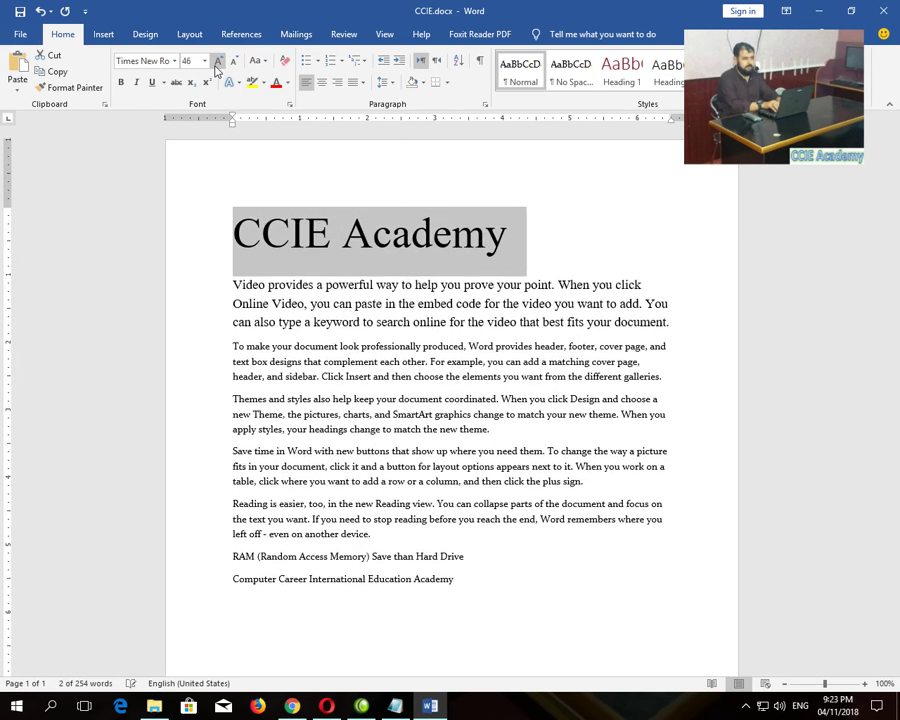
key(ctrl+bracketleft)
key(ctrl+bracketleft)
key(ctrl+bracketleft)
key(ctrl+bracketleft)
key(ctrl+bracketleft)
key(ctrl+bracketleft)
key(ctrl+bracketleft)
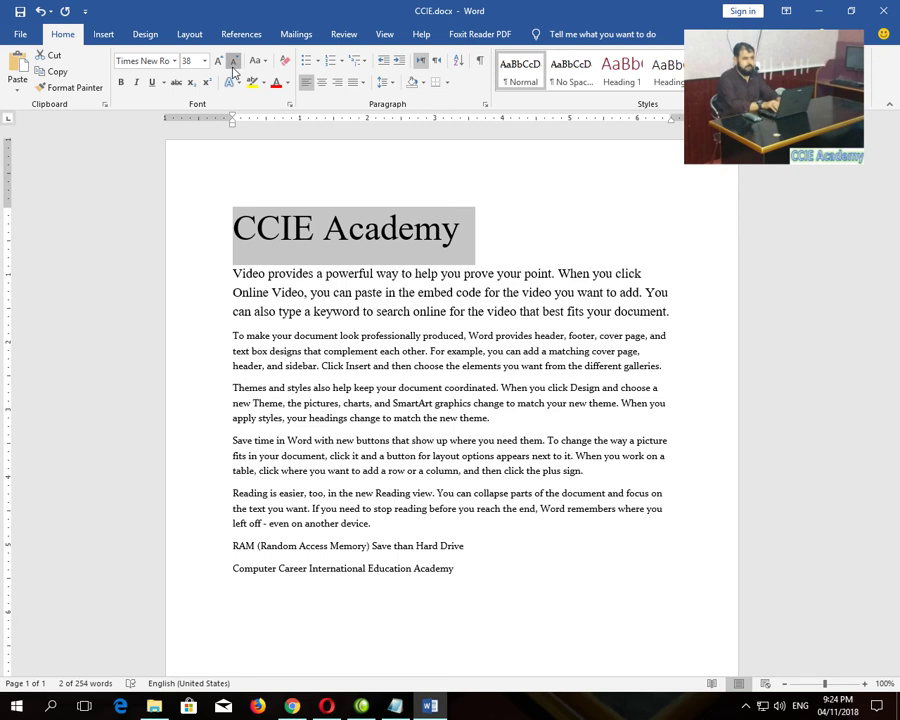
Step the "CCIE Academy" title down and up through the preset font sizes, finishing at 48.
click(232, 63)
click(232, 63)
click(232, 63)
click(218, 61)
click(218, 61)
click(218, 61)
click(218, 61)
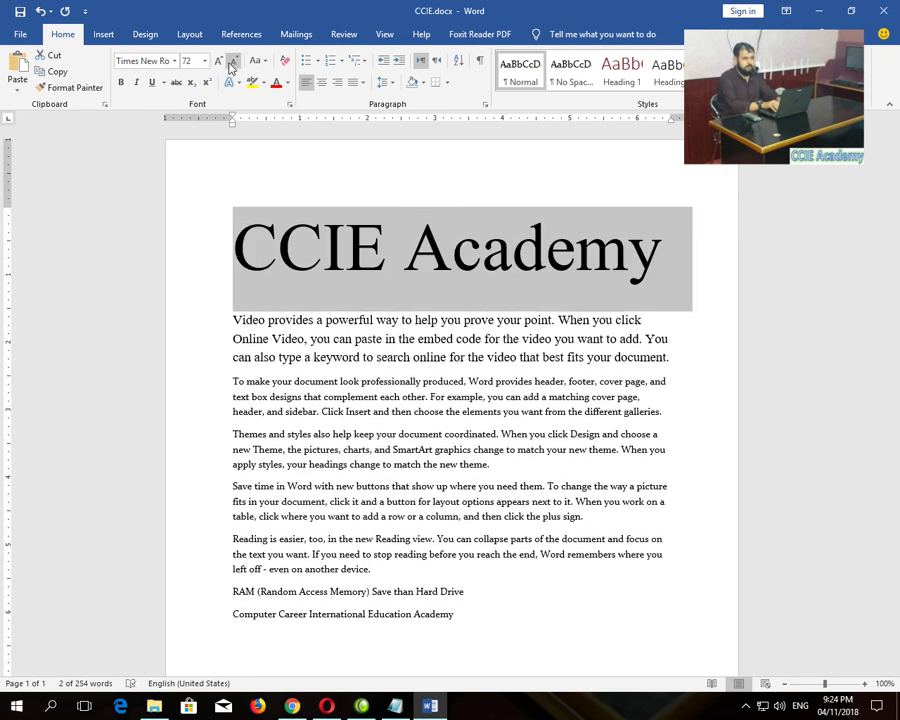
click(233, 64)
click(233, 64)
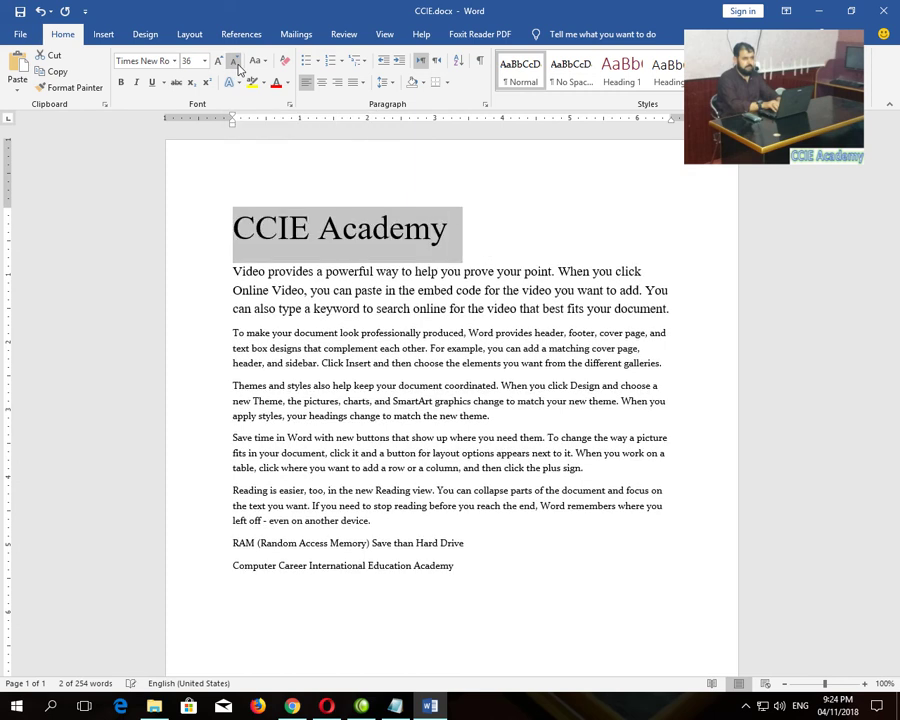
click(218, 61)
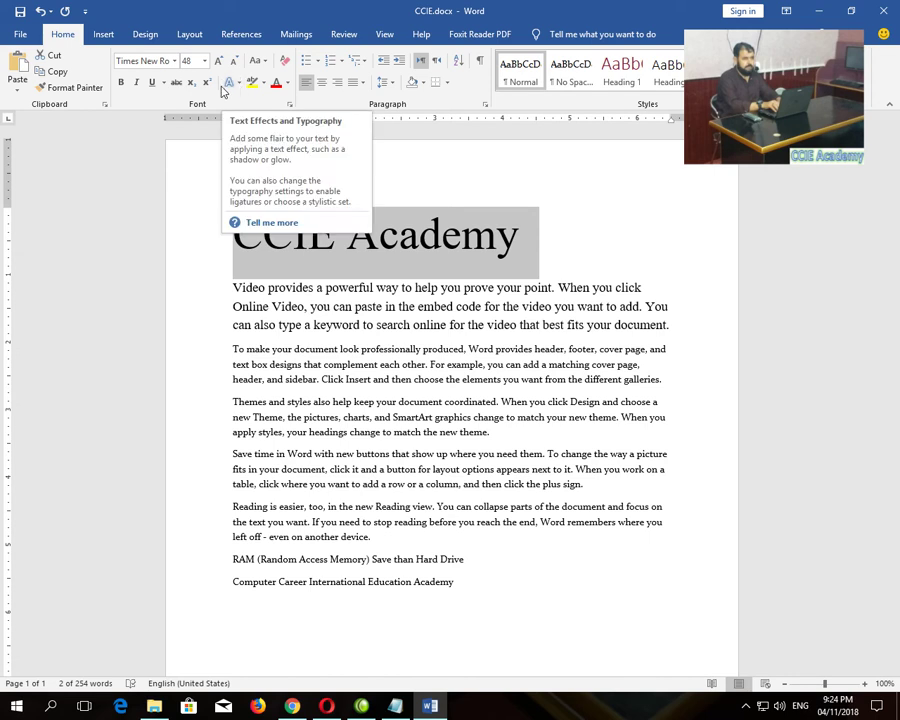
click(239, 86)
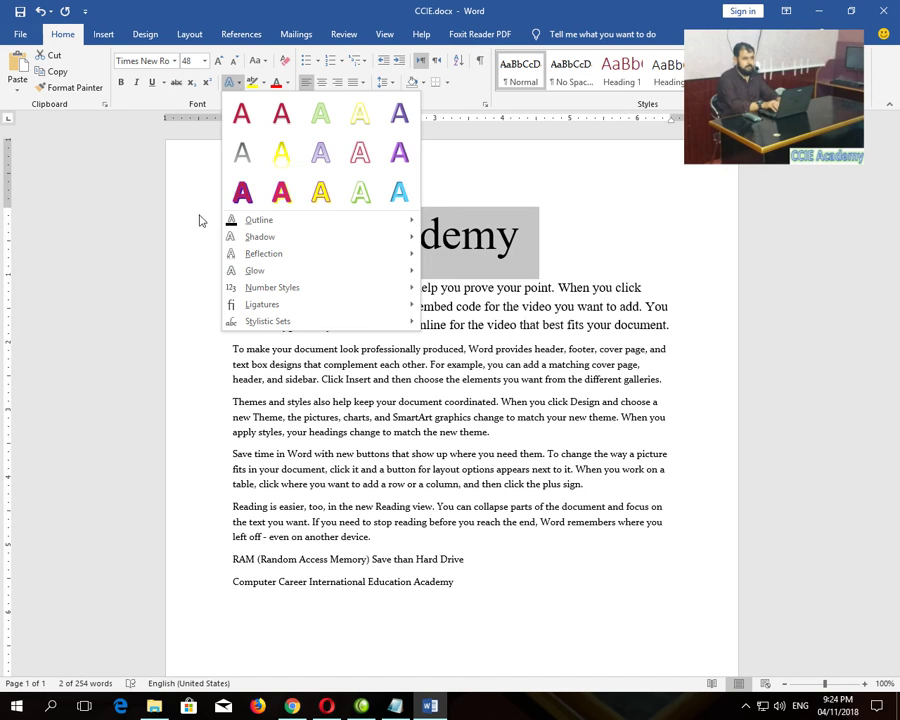
click(277, 349)
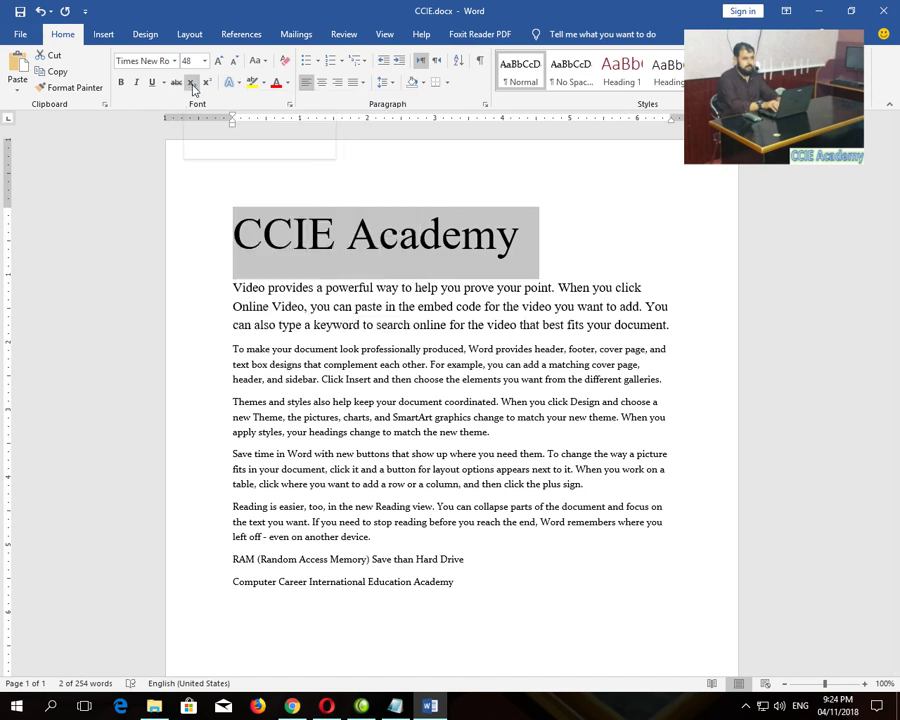
click(402, 347)
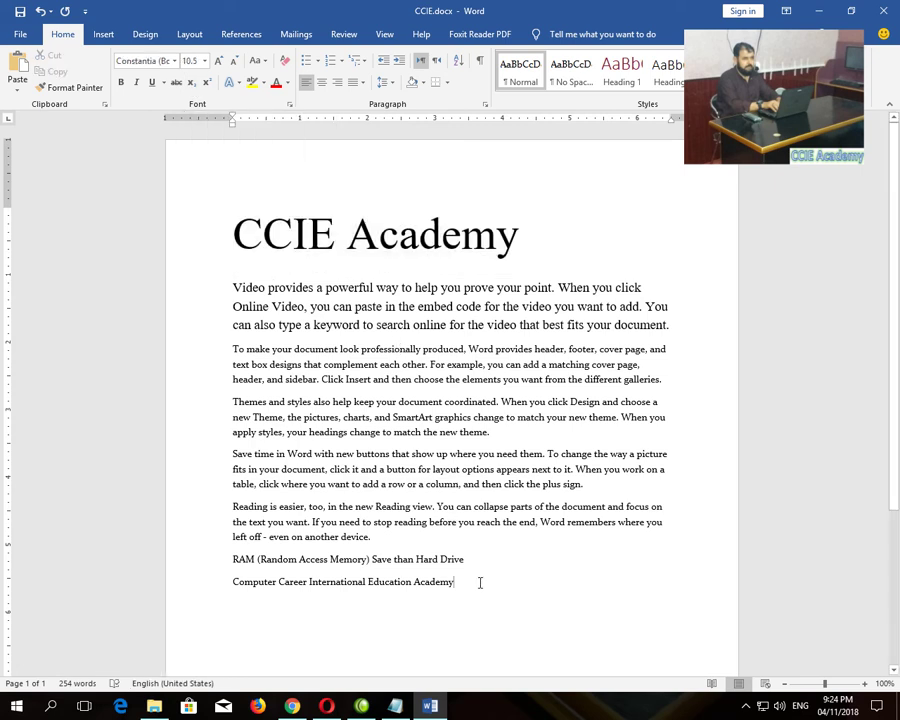
Add a new line below the "CCIE Academy" title containing "109" and "H2O" separated by several spaces.
click(538, 252)
key(Return)
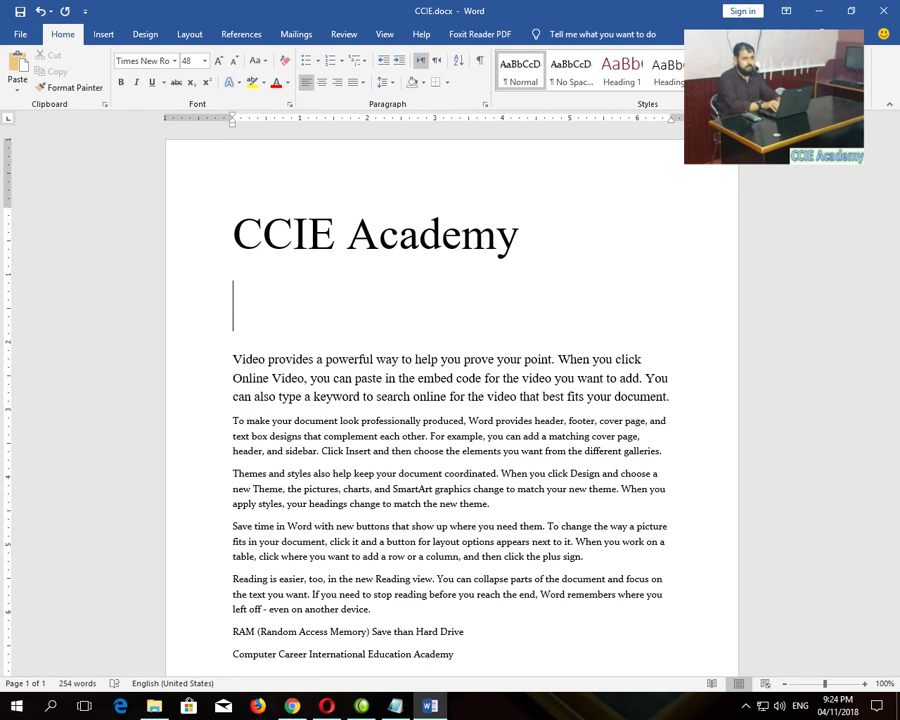
text(109)
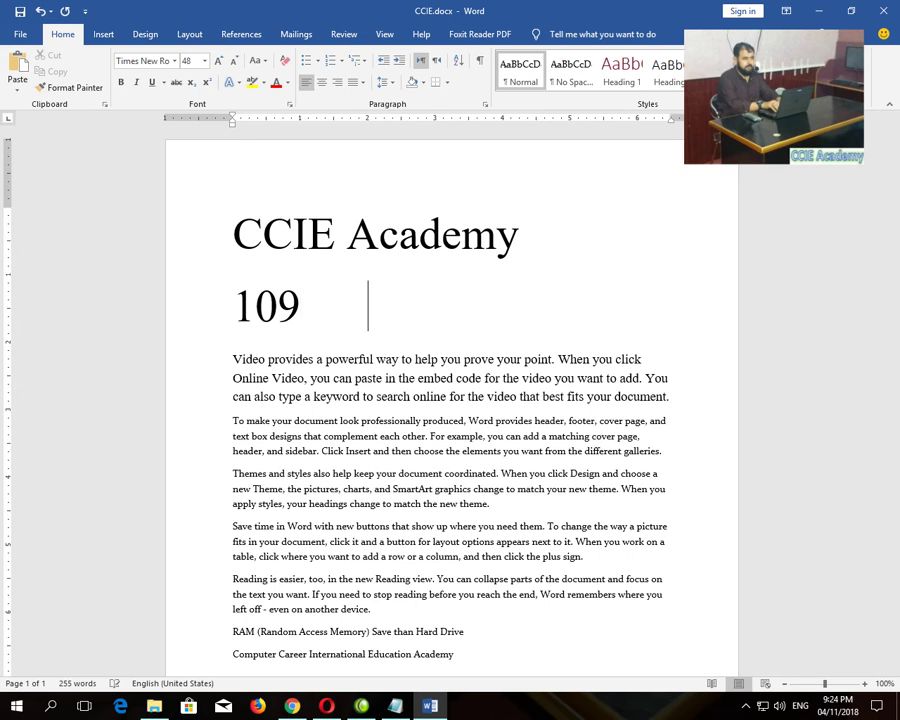
text(      H2O)
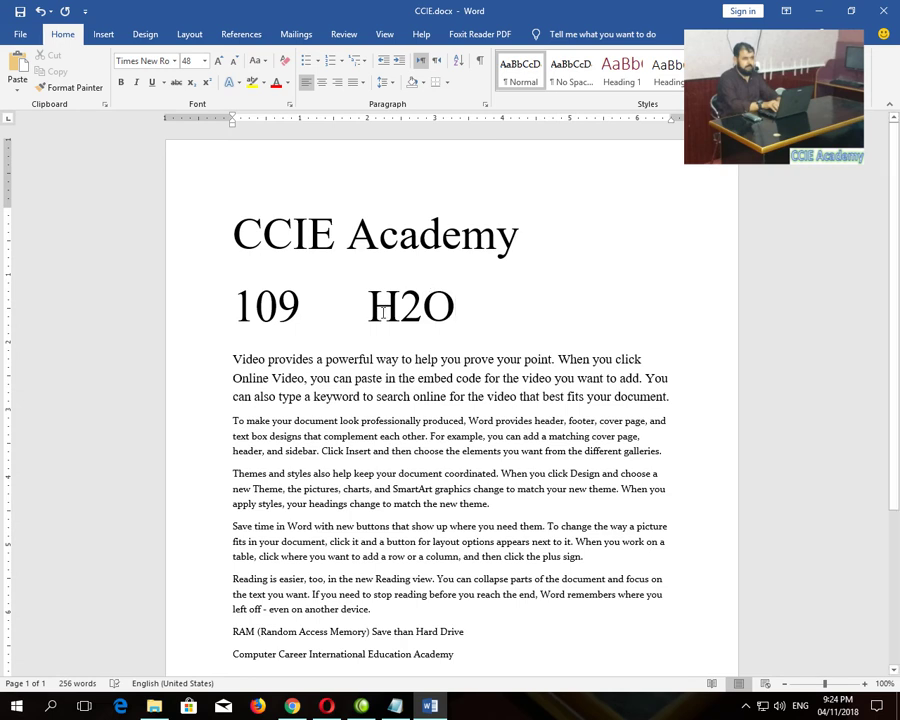
drag(369, 313, 451, 318)
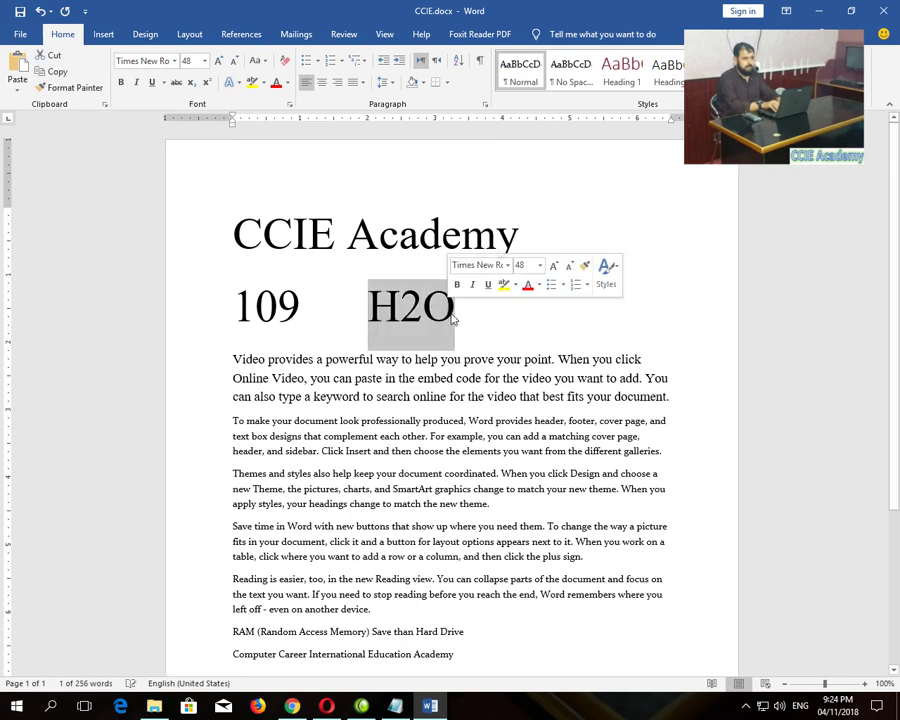
click(451, 318)
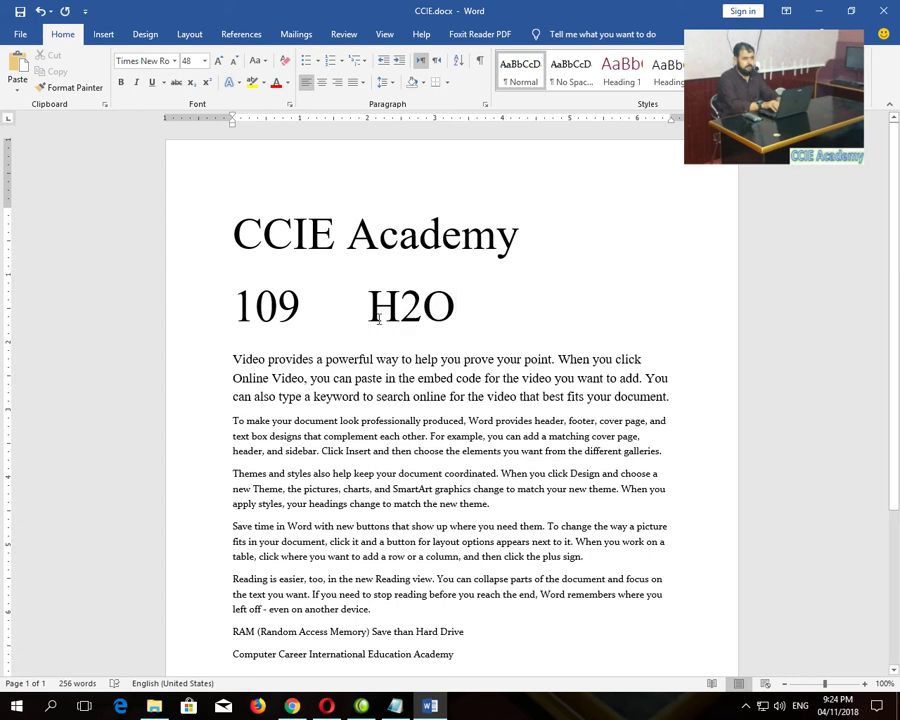
mouse_move(400, 316)
mouse_down()
mouse_move(423, 316)
mouse_move(412, 313)
mouse_up()
click(434, 337)
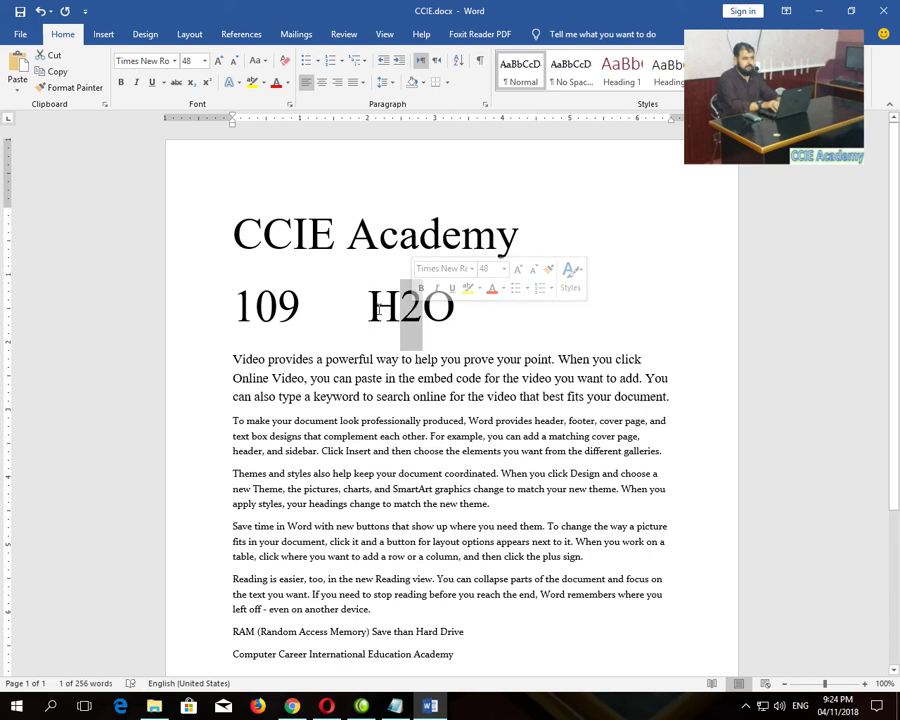
key(Left)
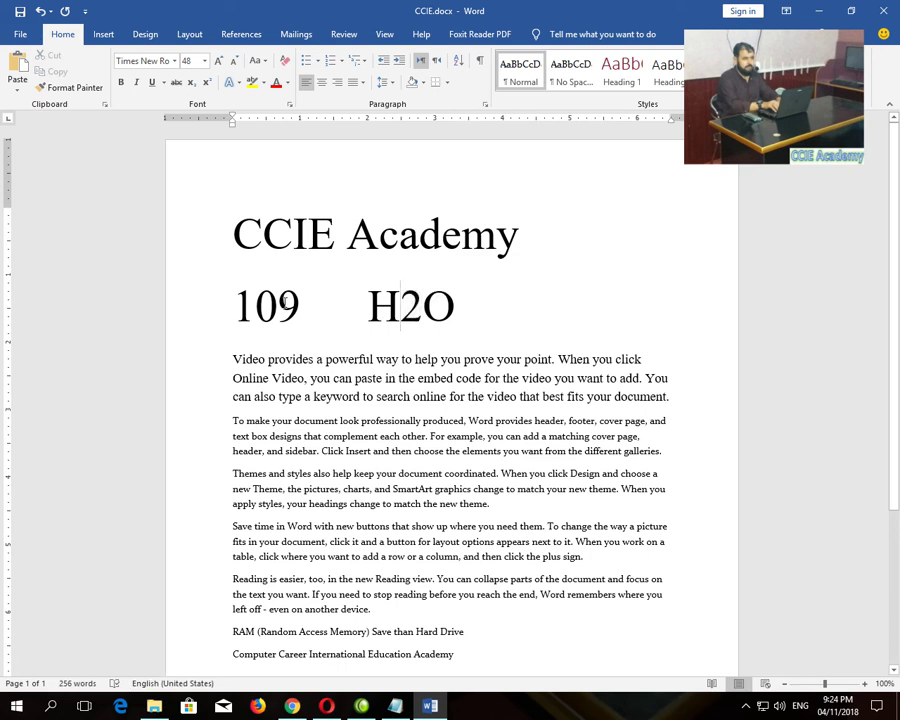
Format the 9 in "109" as superscript.
drag(279, 303, 299, 303)
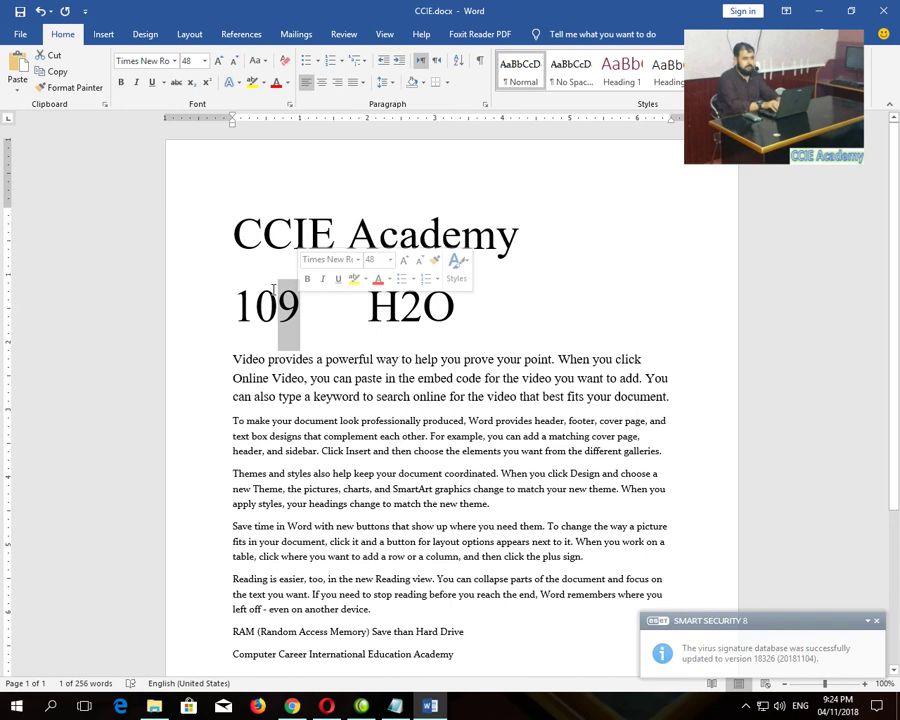
click(276, 287)
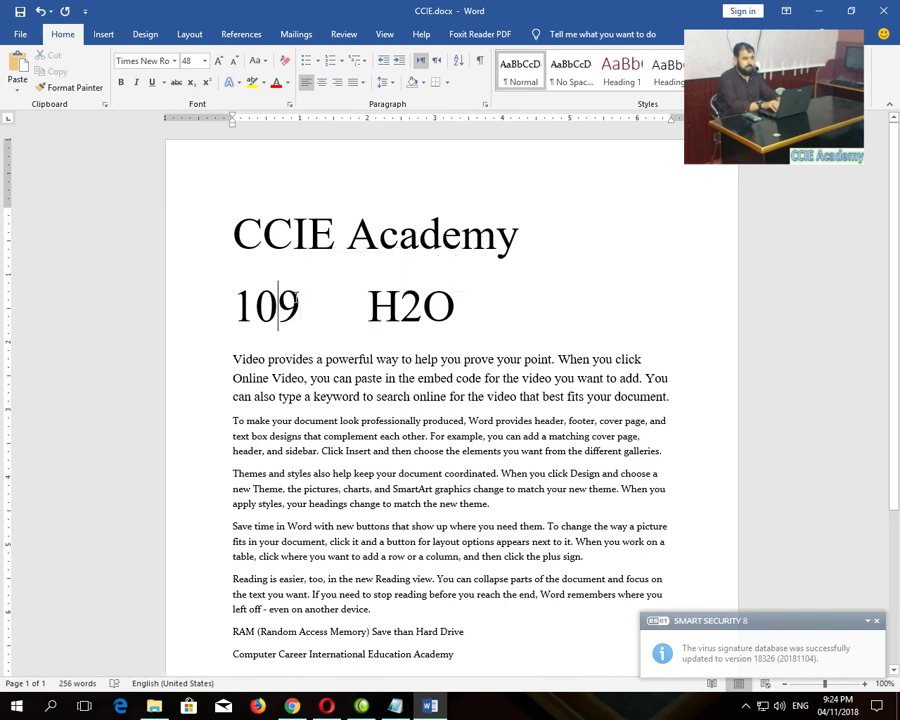
click(305, 299)
click(283, 297)
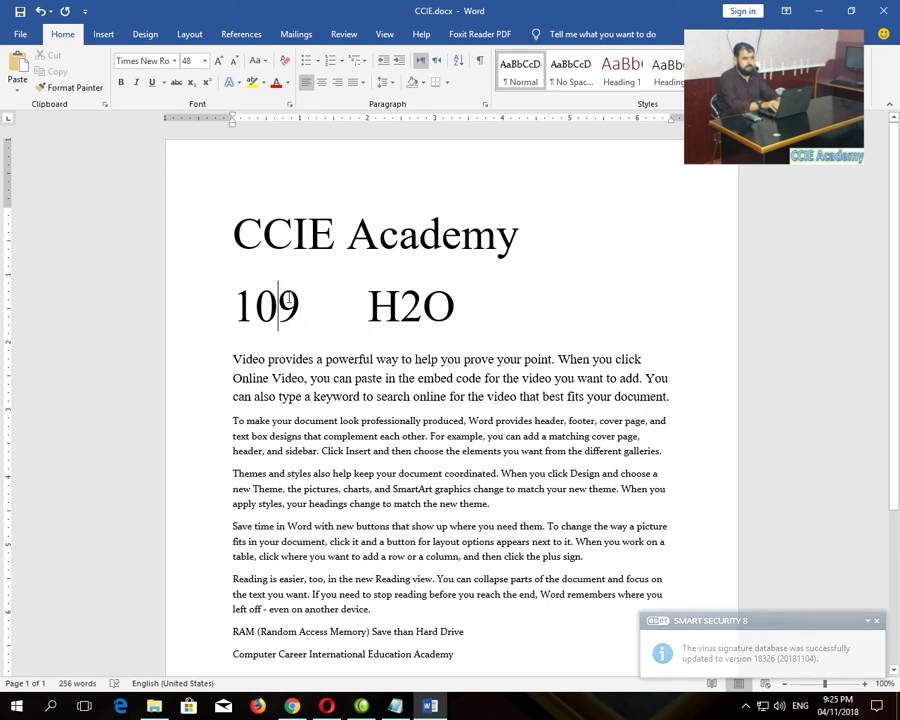
click(303, 308)
drag(283, 305, 299, 304)
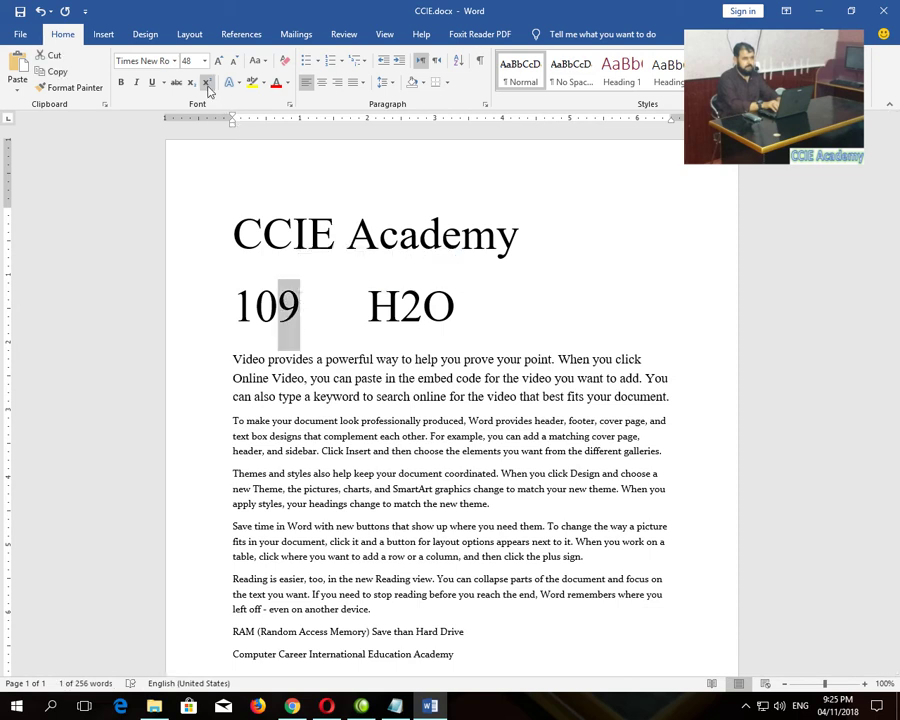
click(208, 90)
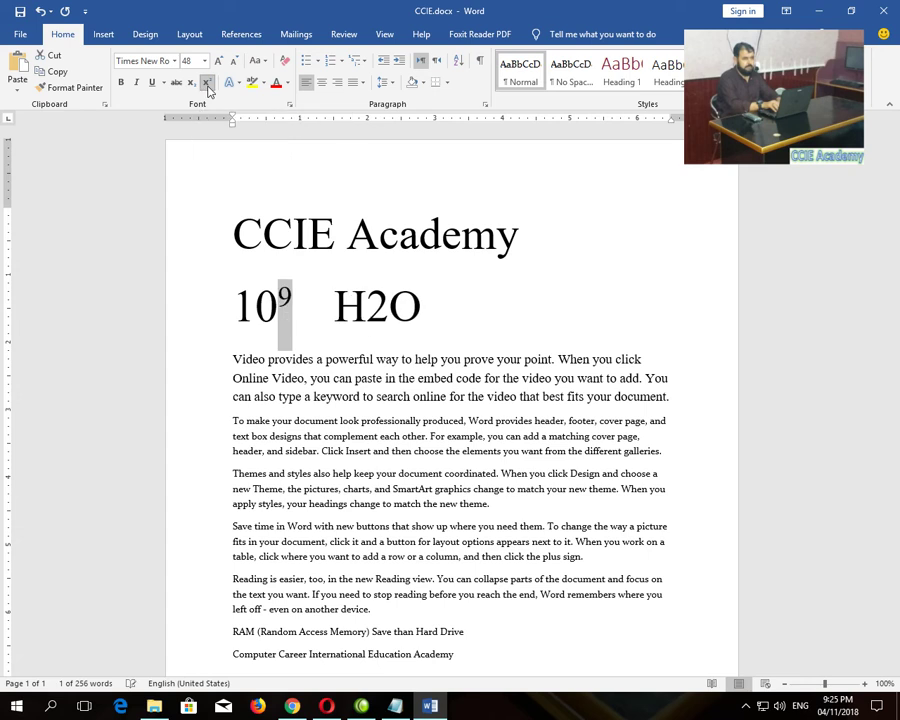
Format the 2 in "H2O" as subscript.
click(364, 305)
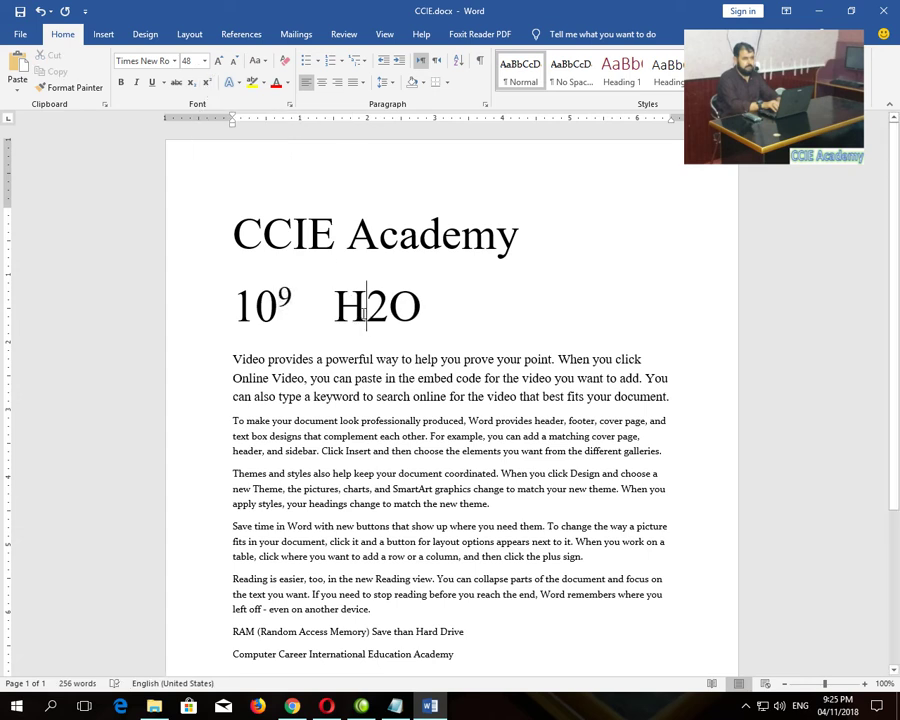
drag(365, 305, 382, 318)
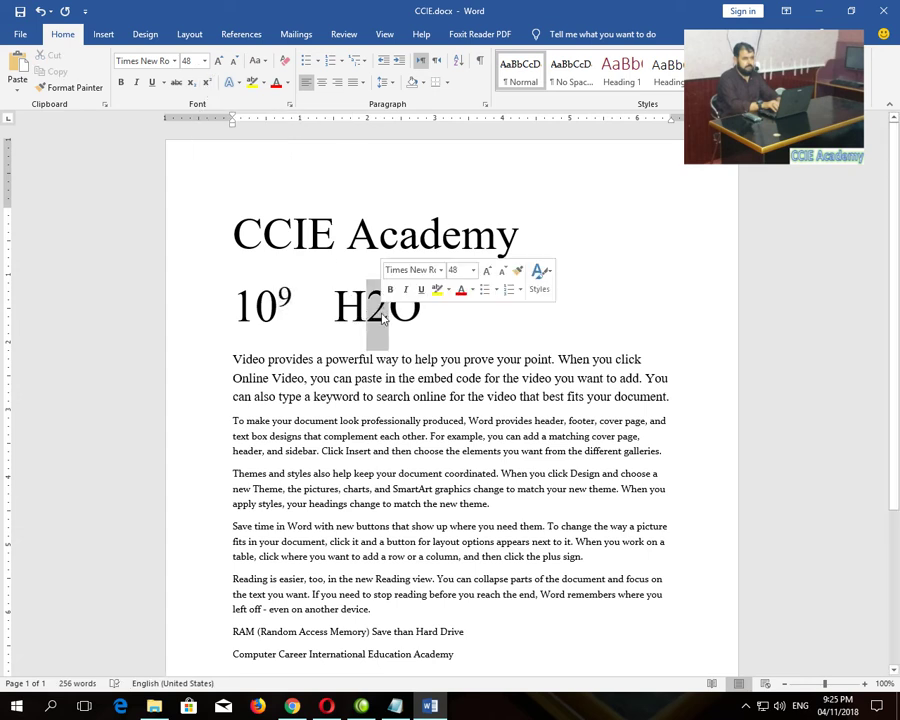
click(191, 84)
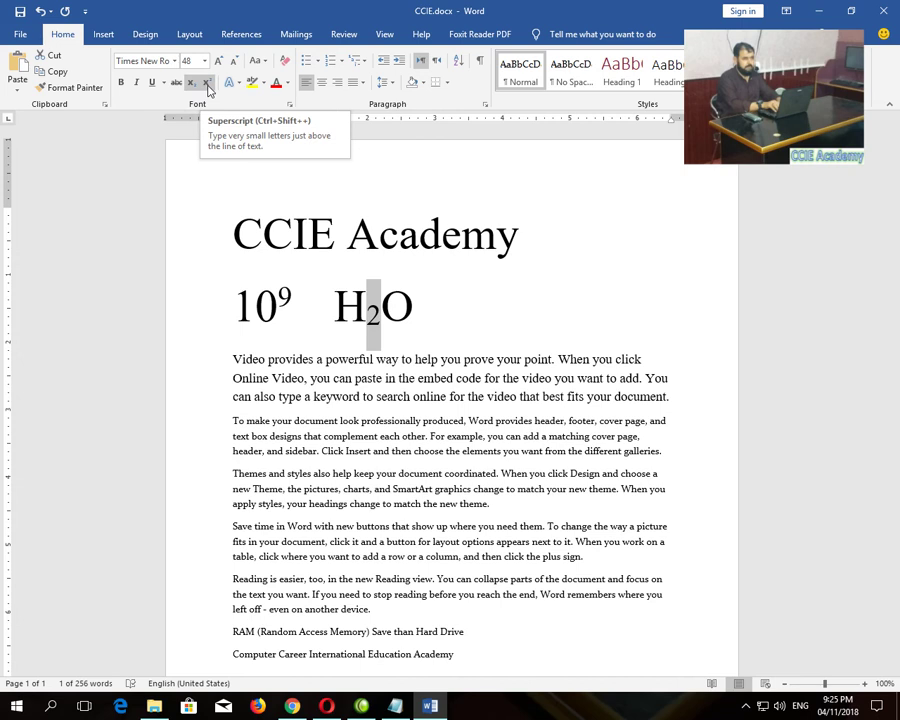
Examine the superscript, subscript and other effect options in the Font dialog, and close it without applying changes.
click(280, 311)
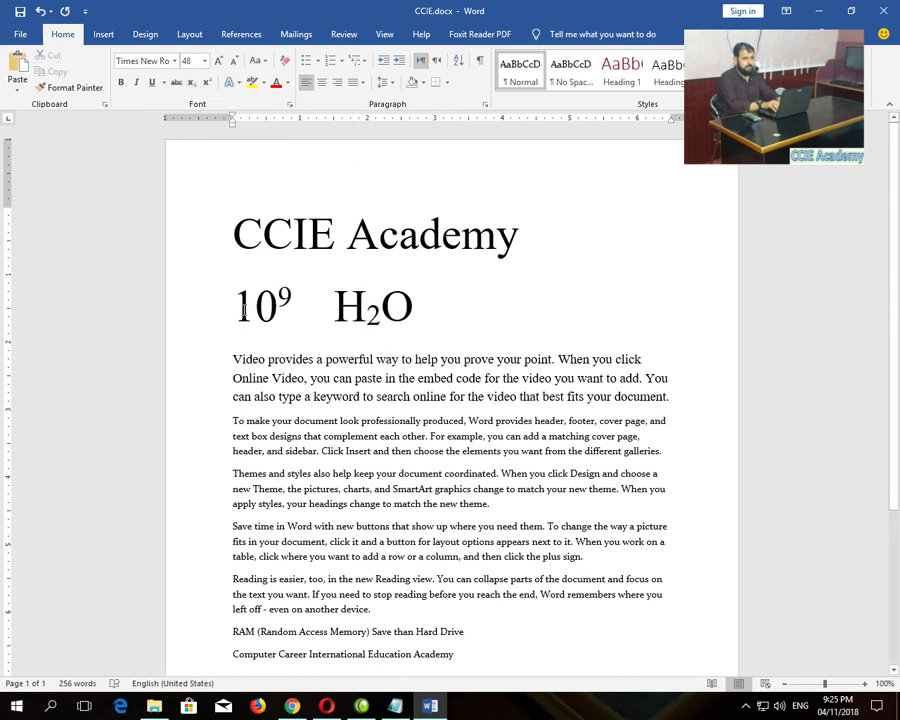
drag(235, 309, 375, 308)
click(418, 308)
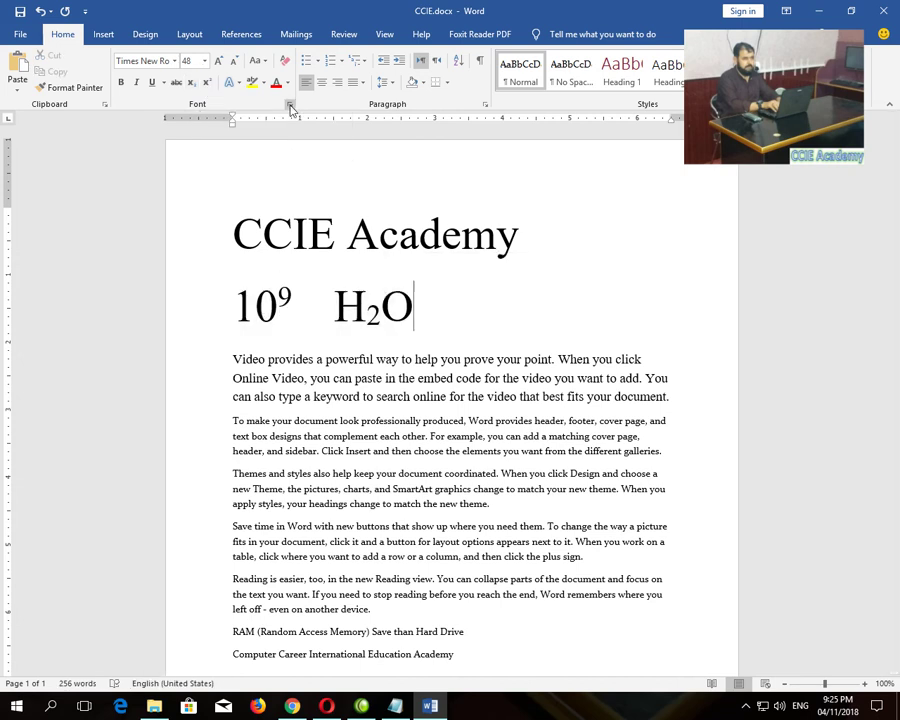
click(289, 104)
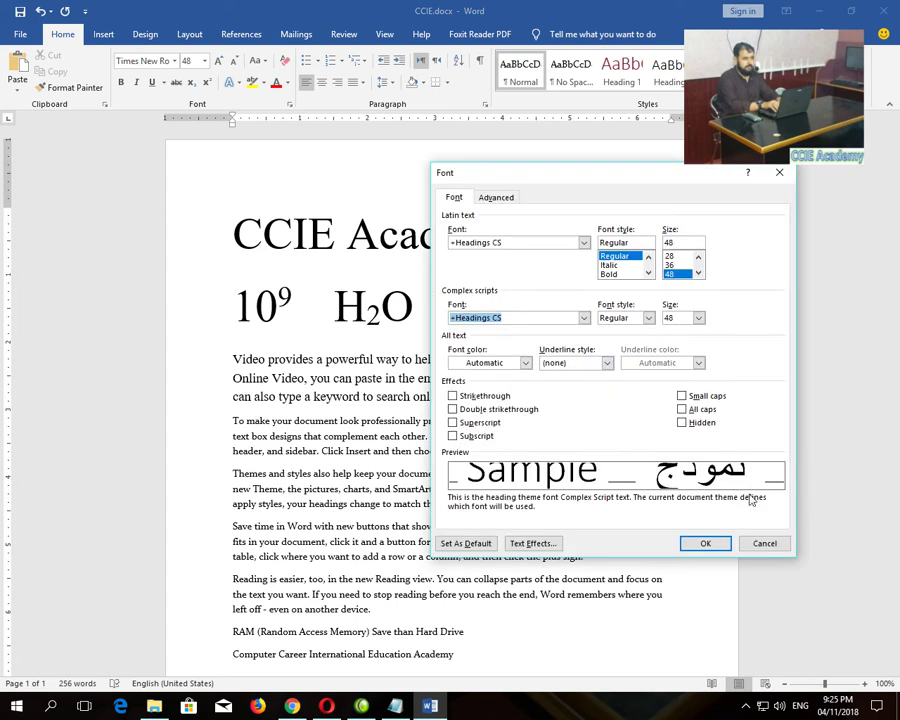
click(762, 544)
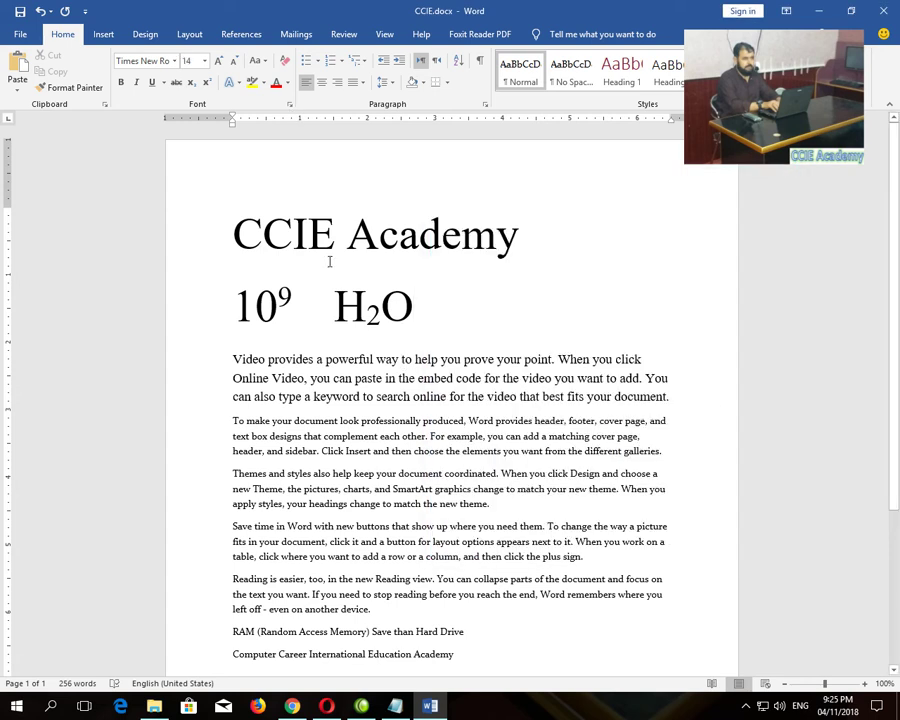
Apply the bold crimson text effect preset with purple outline and shadow to the "CCIE Academy" title.
click(241, 84)
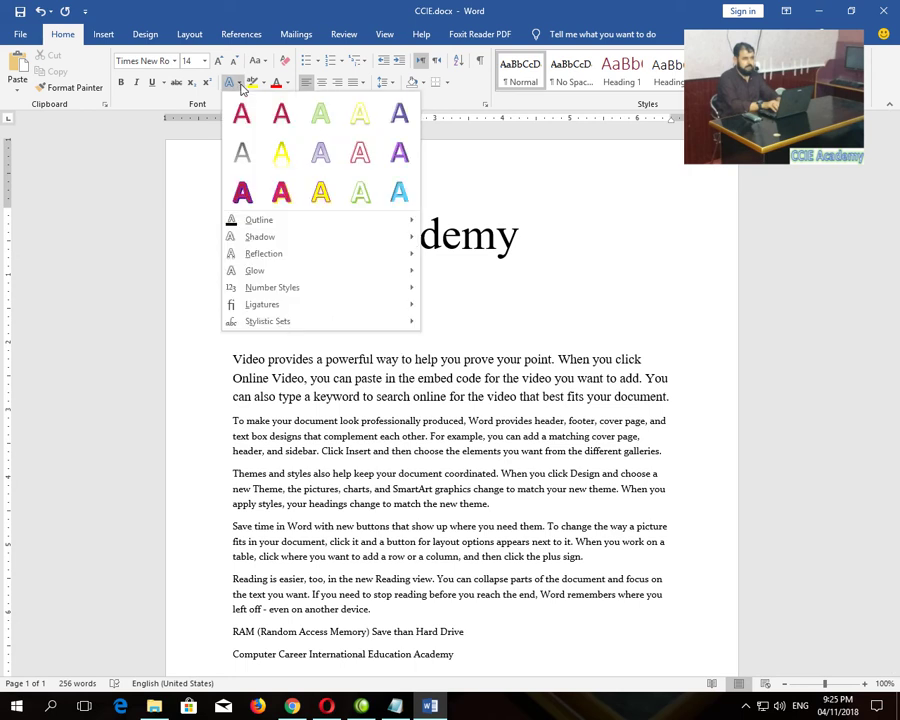
click(251, 259)
drag(236, 237, 538, 240)
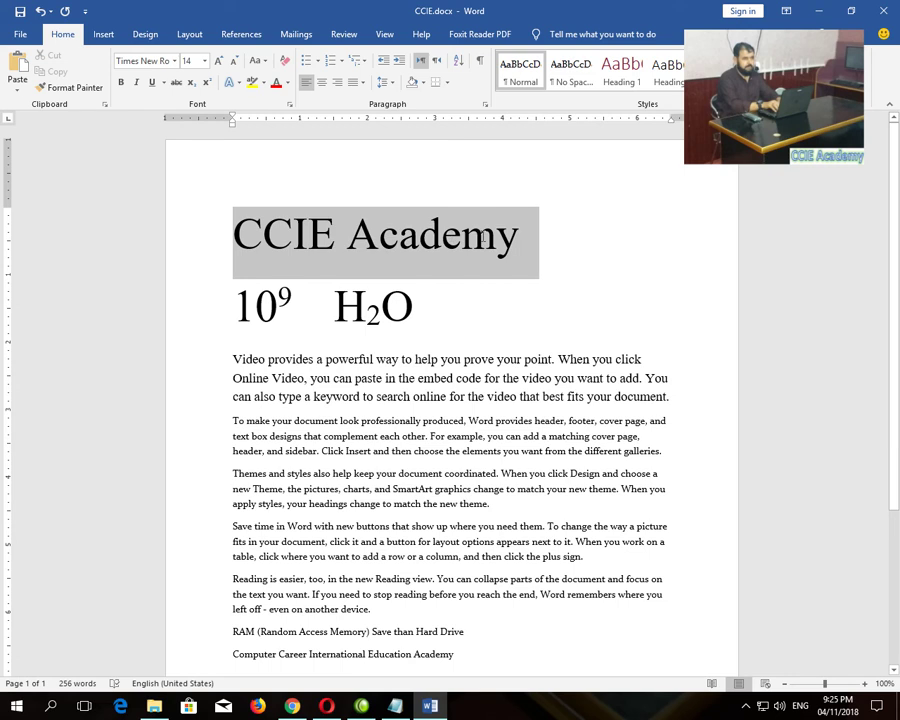
click(240, 83)
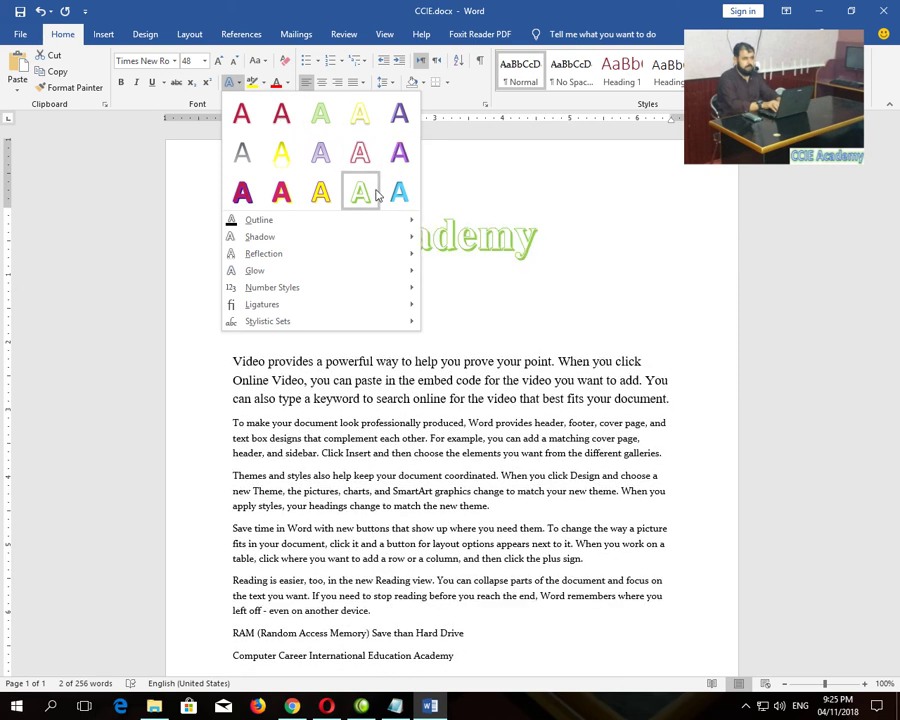
click(242, 193)
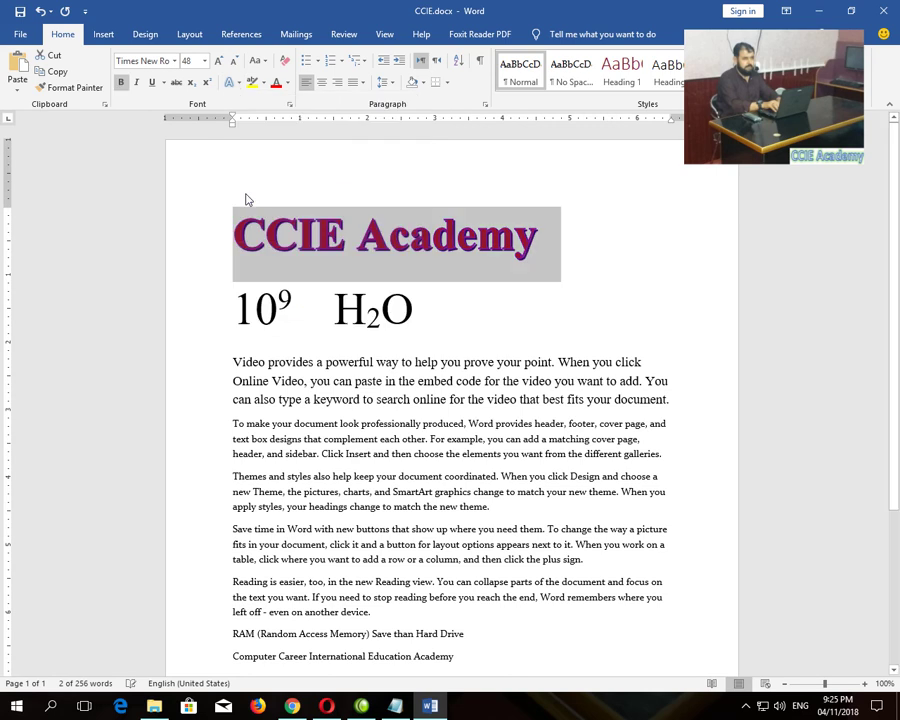
Set the "CCIE Academy" title's text outline to the standard light blue color.
click(232, 83)
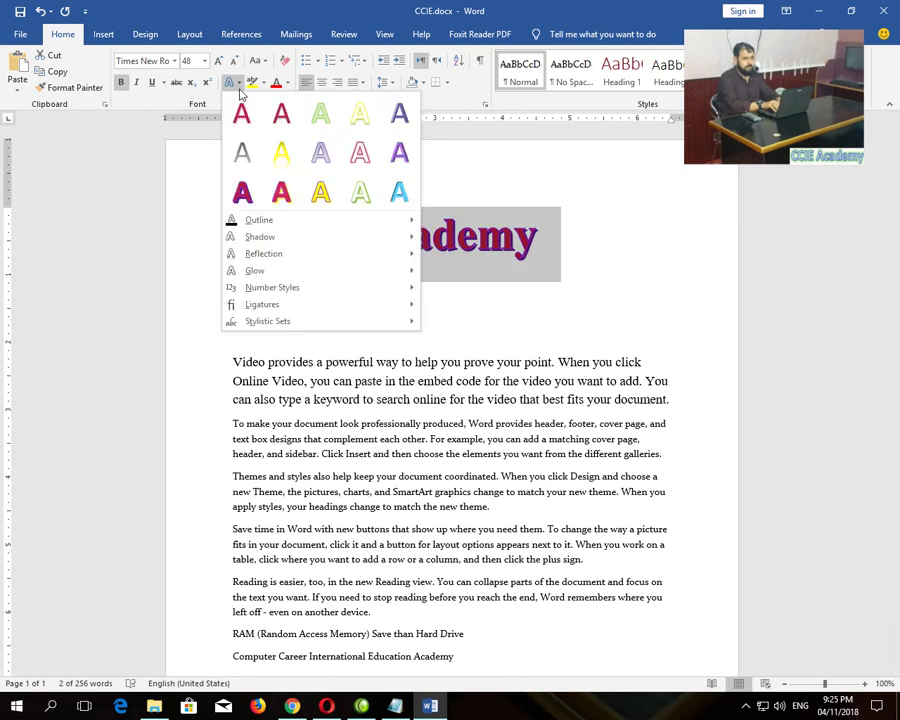
mouse_move(262, 224)
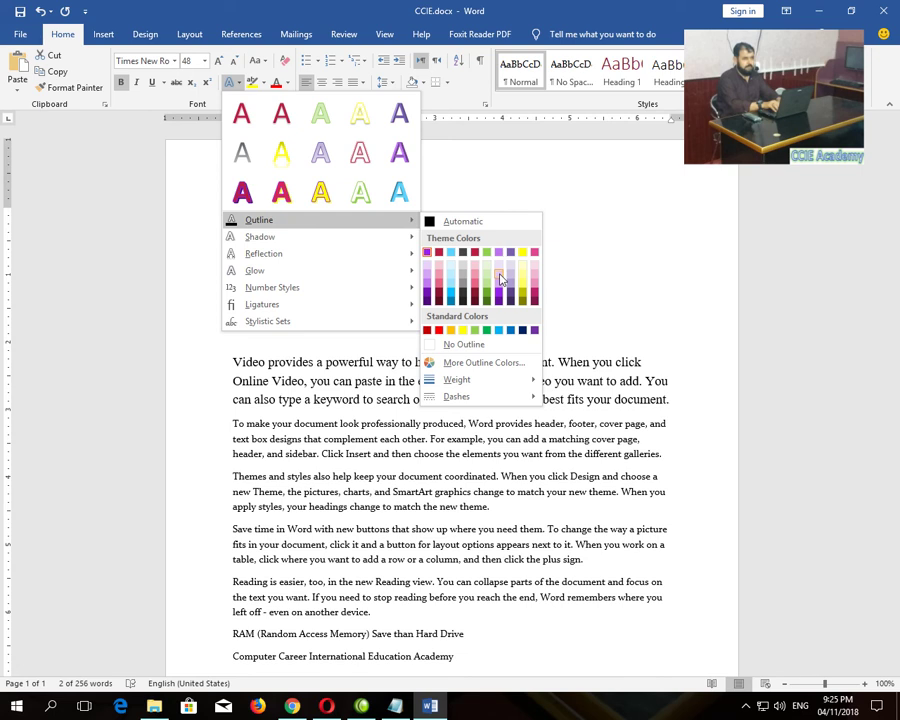
click(501, 330)
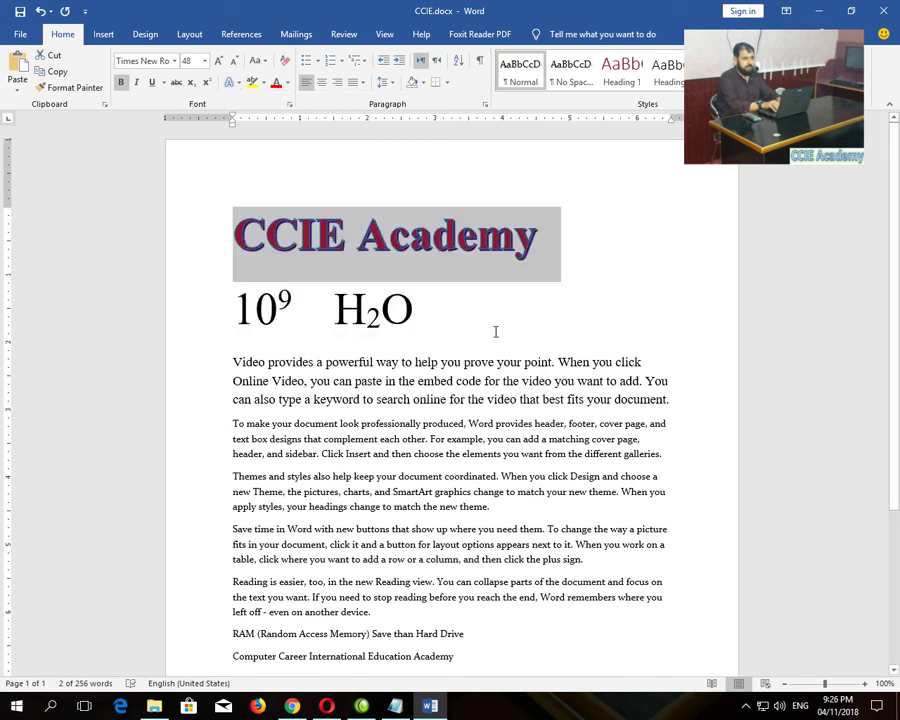
Apply the light blue text effect preset, last in the gallery, to the "CCIE Academy" title and open its outline options.
click(232, 83)
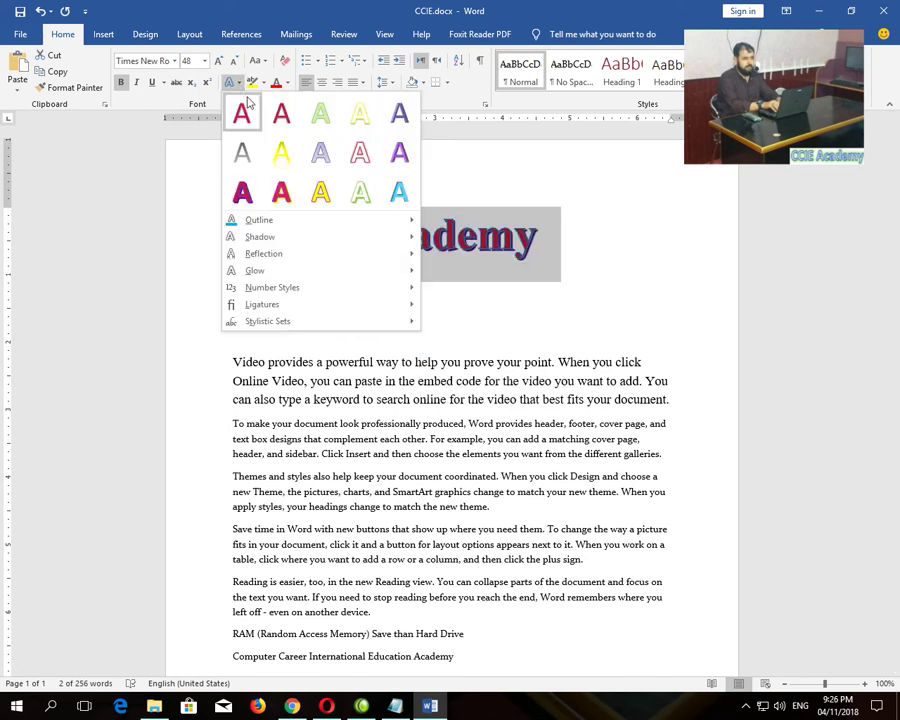
click(399, 192)
click(238, 85)
mouse_move(357, 222)
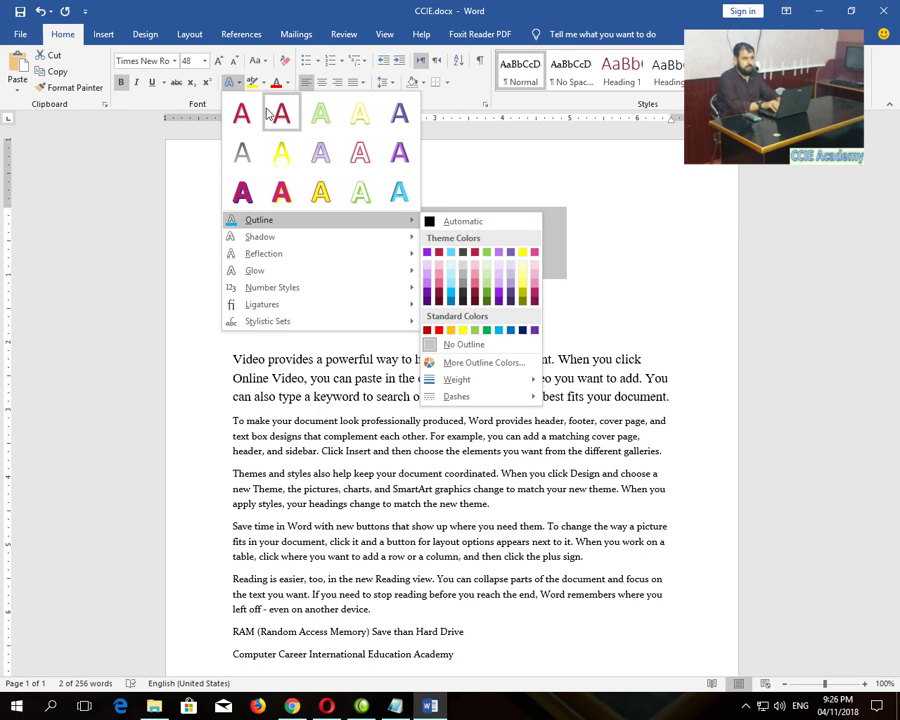
Enlarge the "CCIE Academy" title to size 80 and change its alignment to centered and finally to right.
click(218, 62)
click(218, 62)
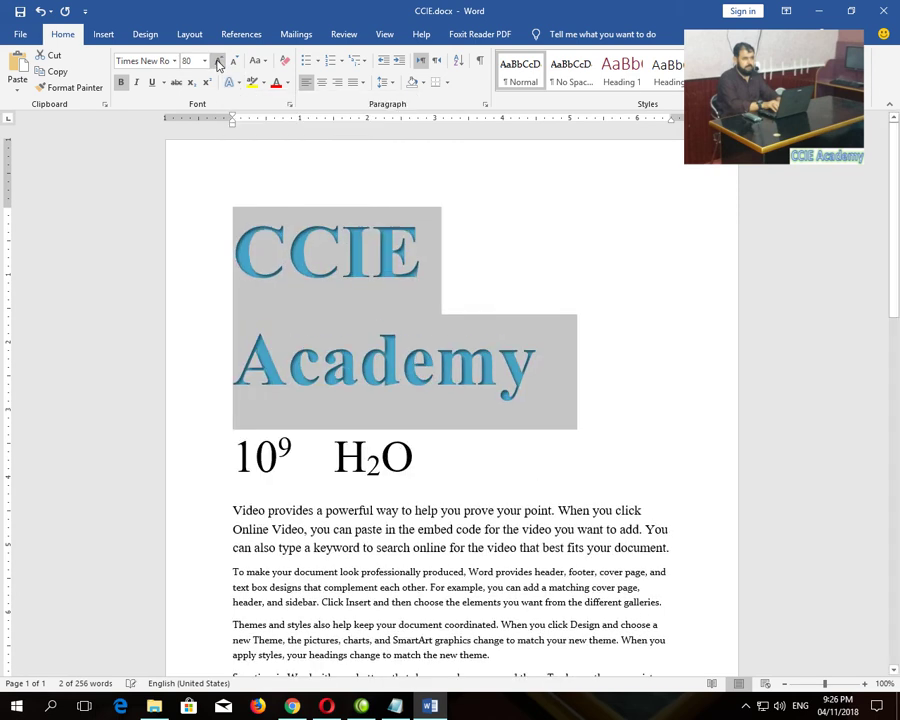
click(321, 84)
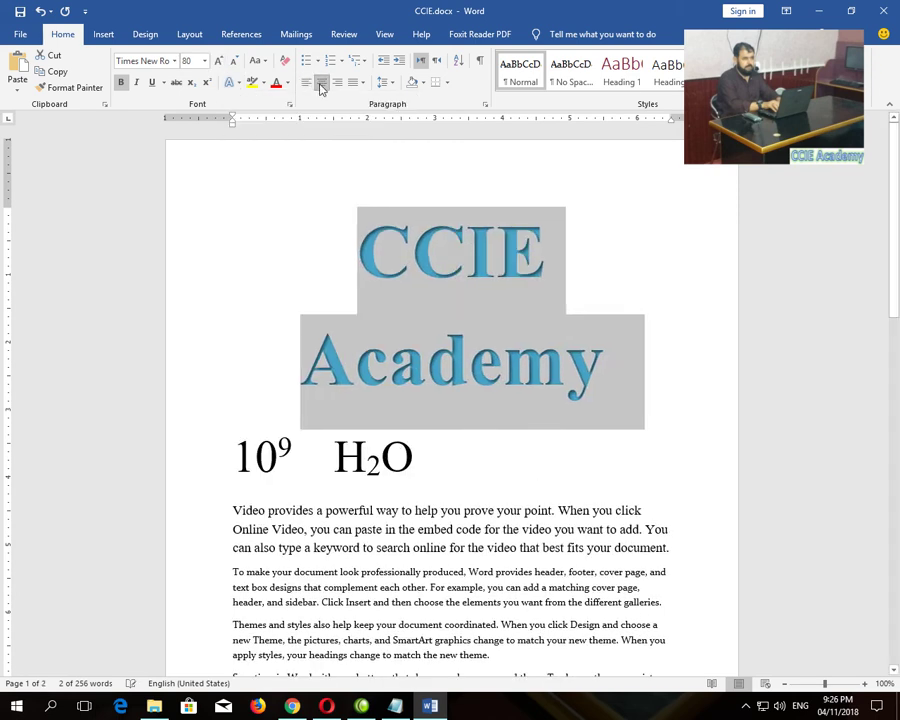
key(ctrl+r)
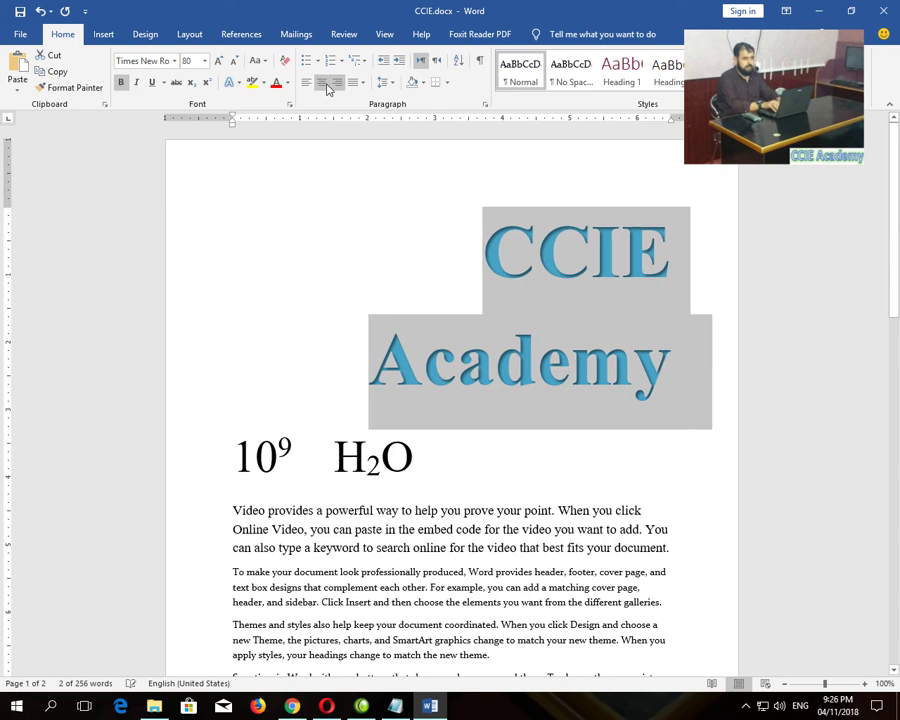
Set the "CCIE Academy" title's text outline to the standard purple color.
click(240, 83)
mouse_move(280, 222)
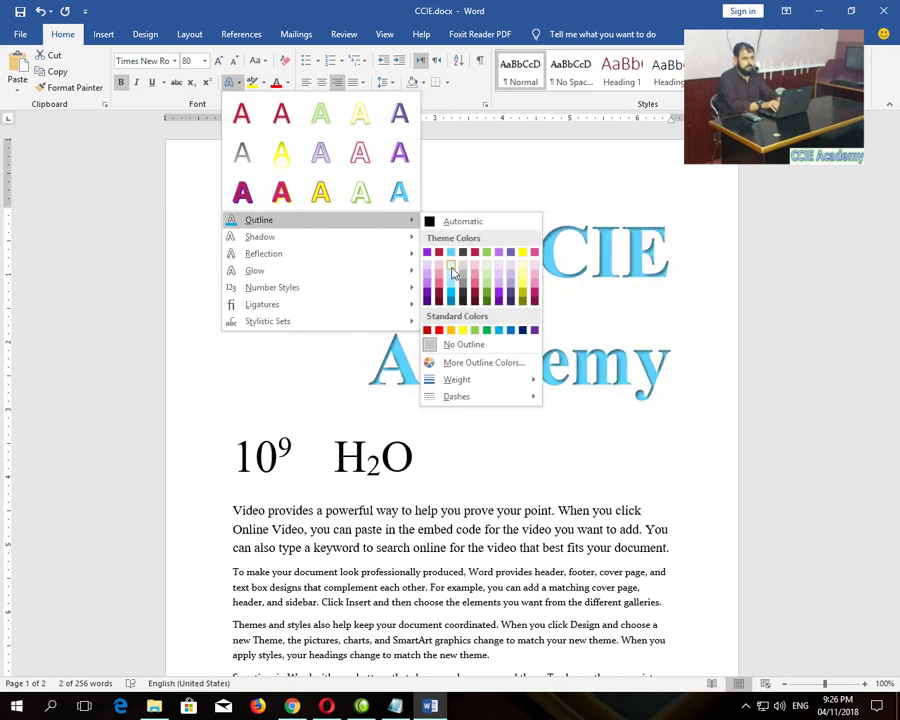
click(535, 334)
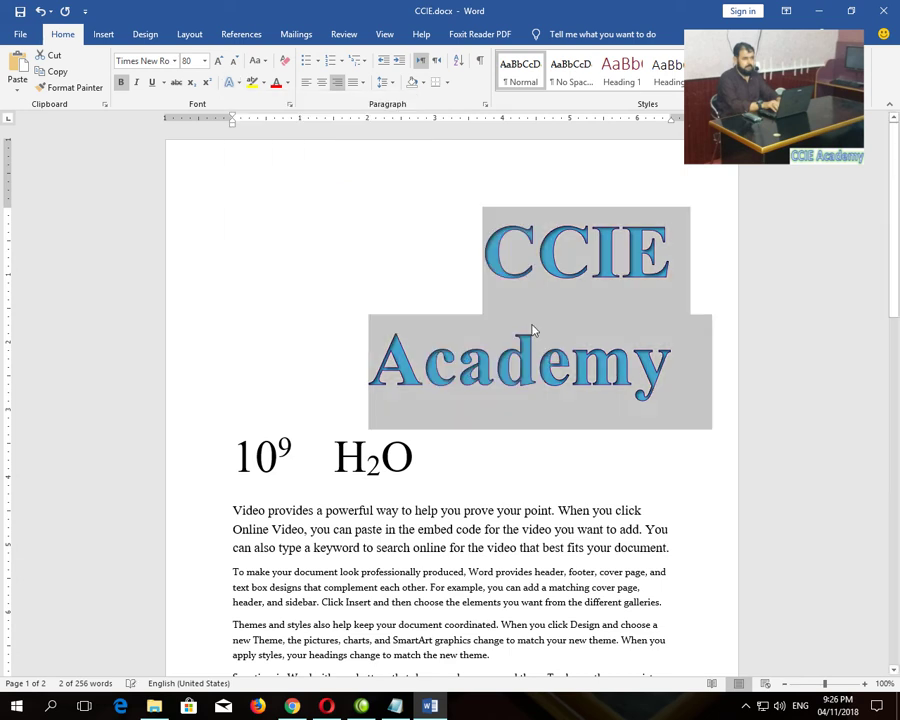
Preview the shadow and glow variations on the "CCIE Academy" title and apply the largest red glow.
click(238, 86)
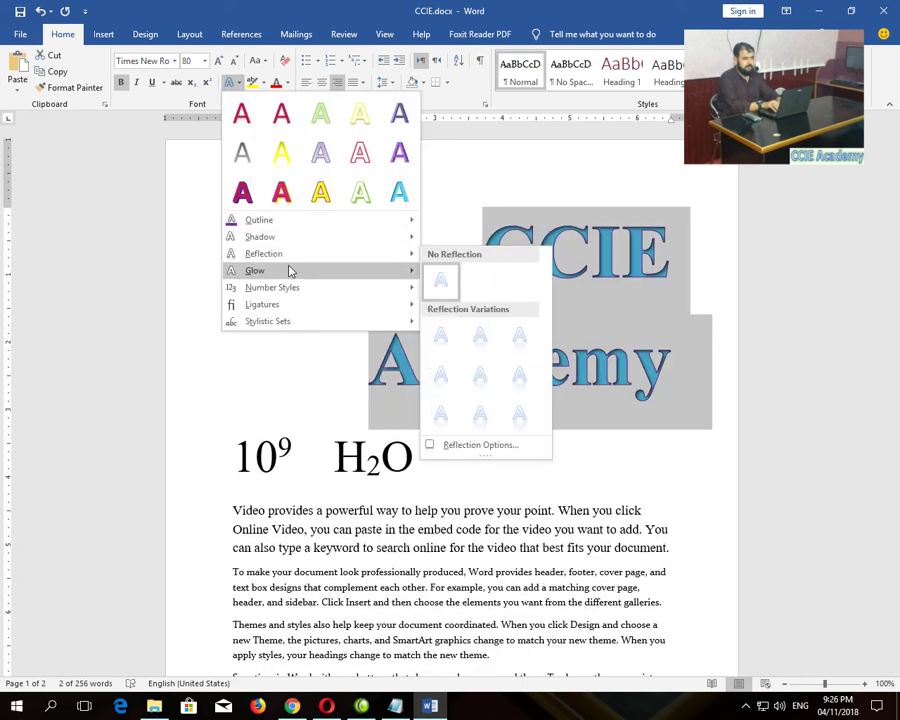
mouse_move(293, 308)
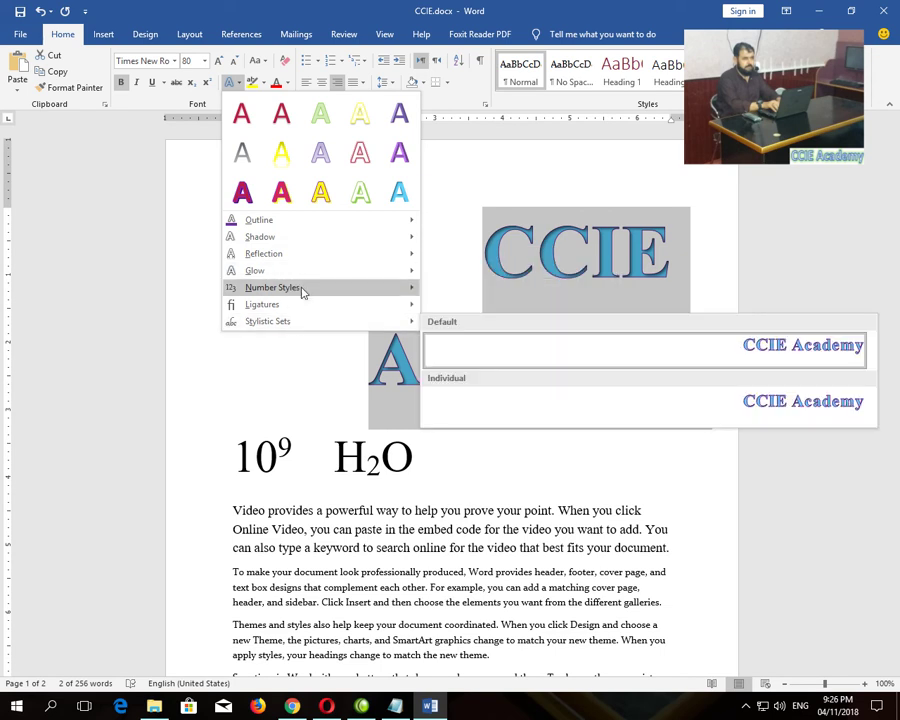
mouse_move(301, 278)
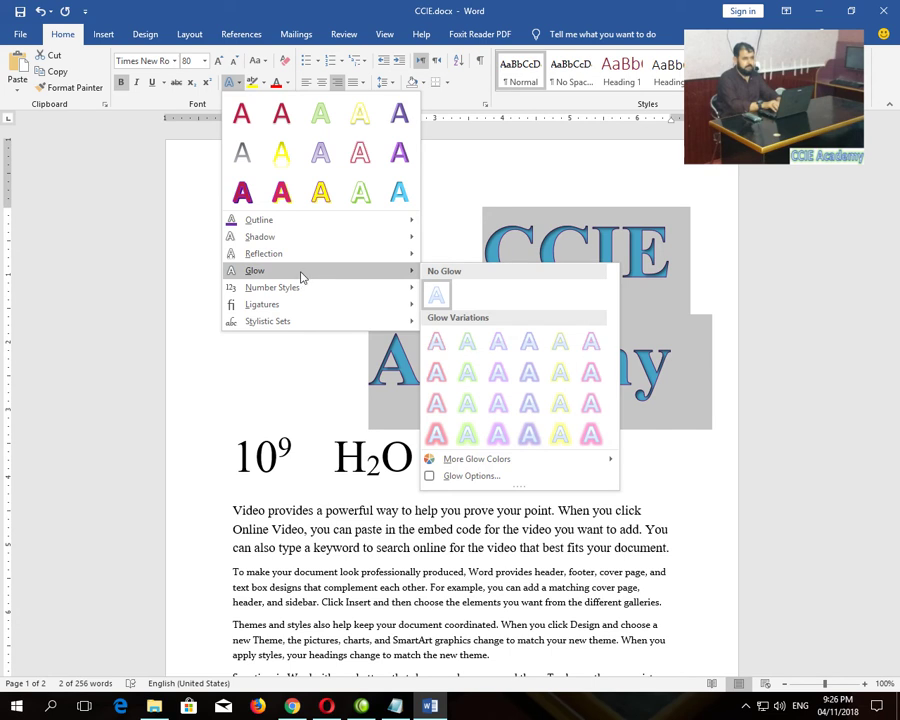
mouse_move(303, 236)
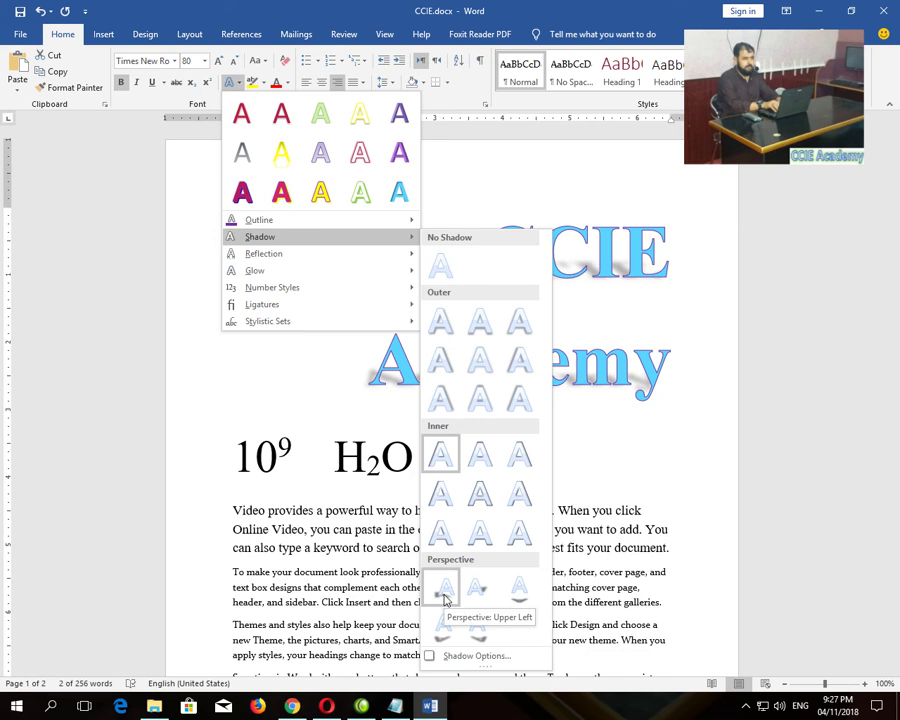
mouse_move(336, 262)
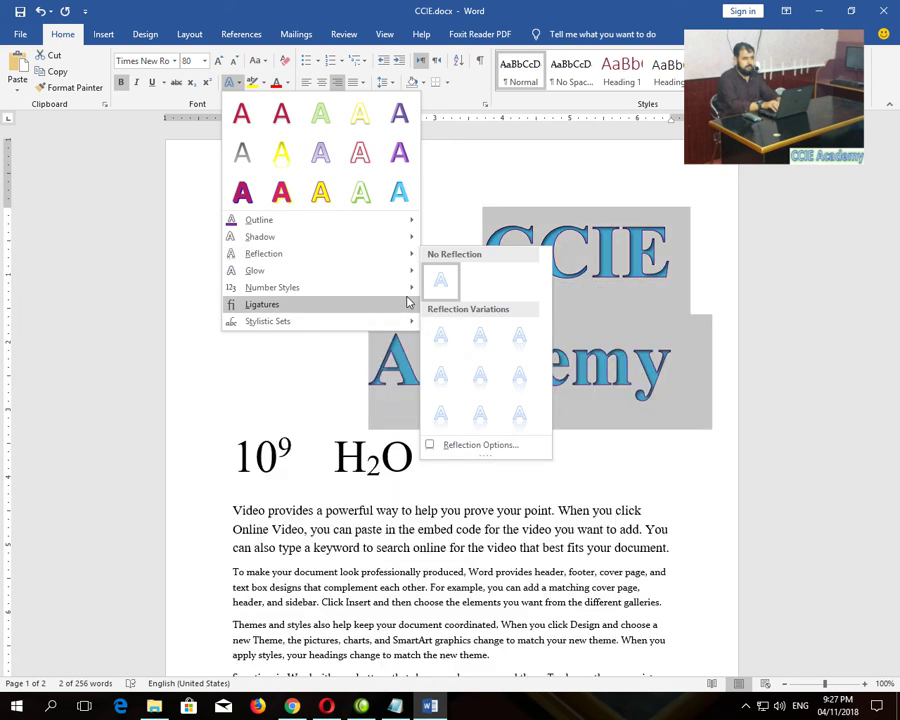
mouse_move(383, 276)
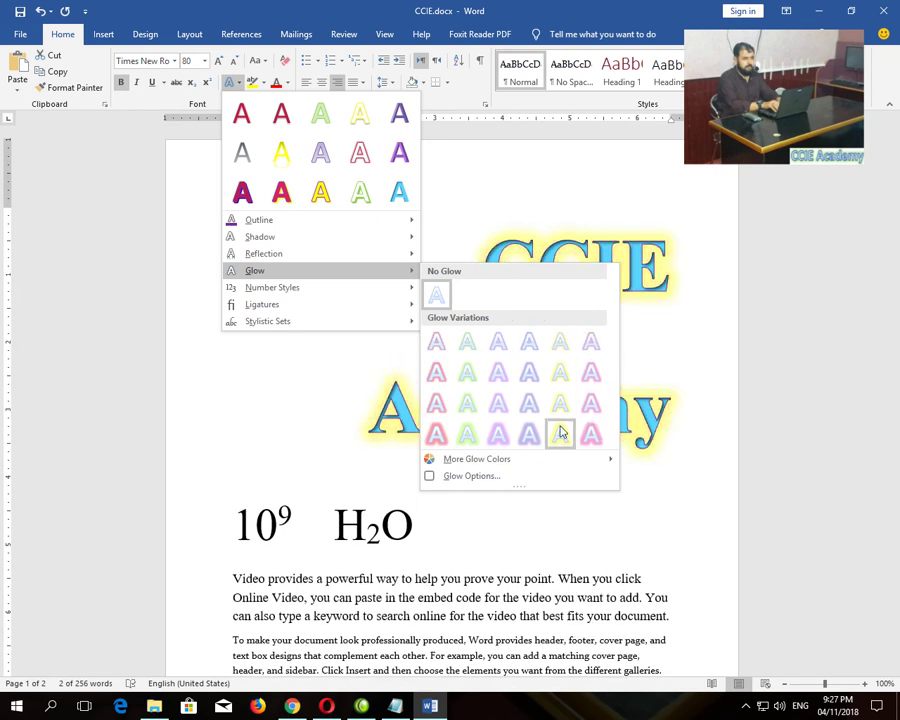
click(446, 432)
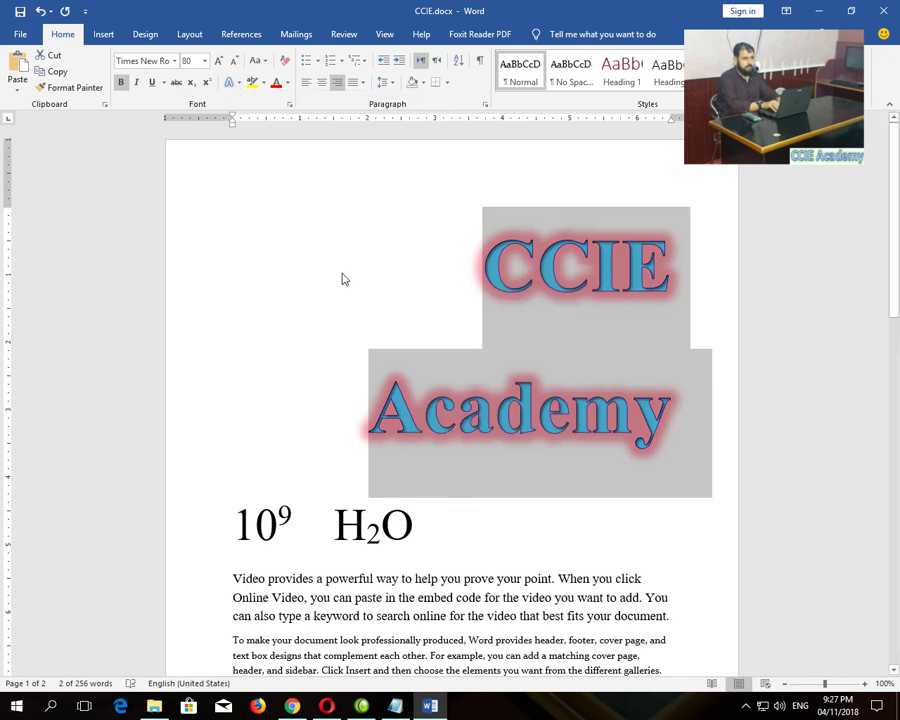
Shrink the "CCIE Academy" title to size 48, trying left and right alignment before centering it.
click(233, 62)
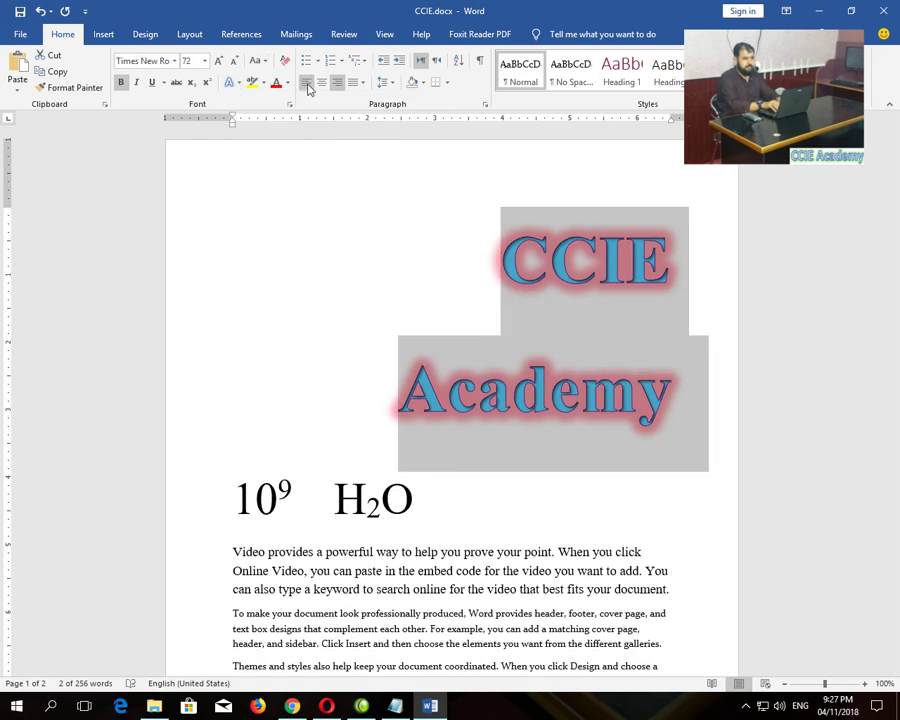
key(ctrl+l)
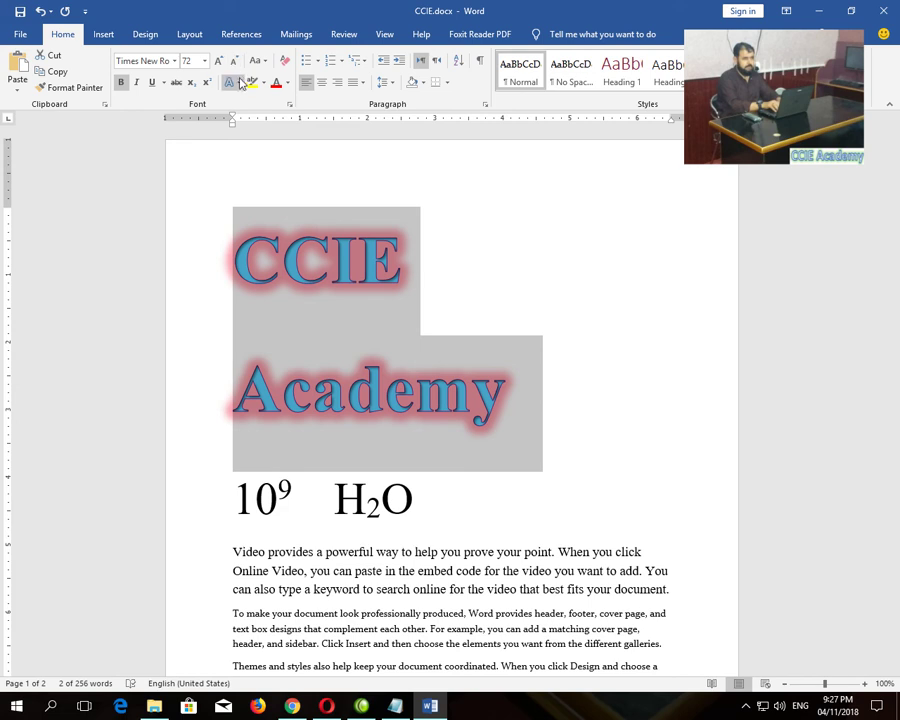
click(334, 88)
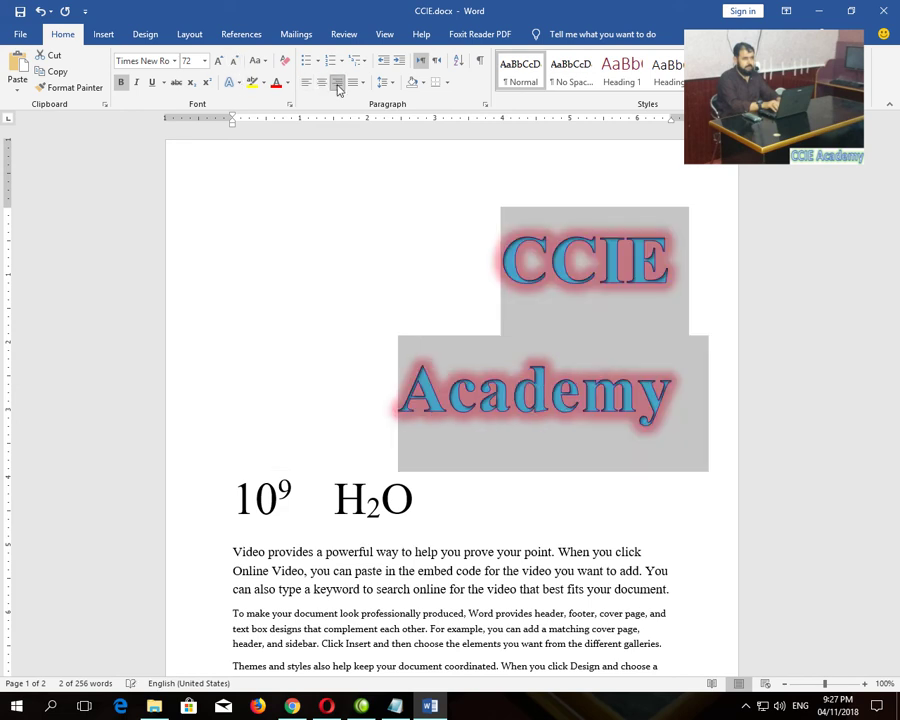
click(239, 82)
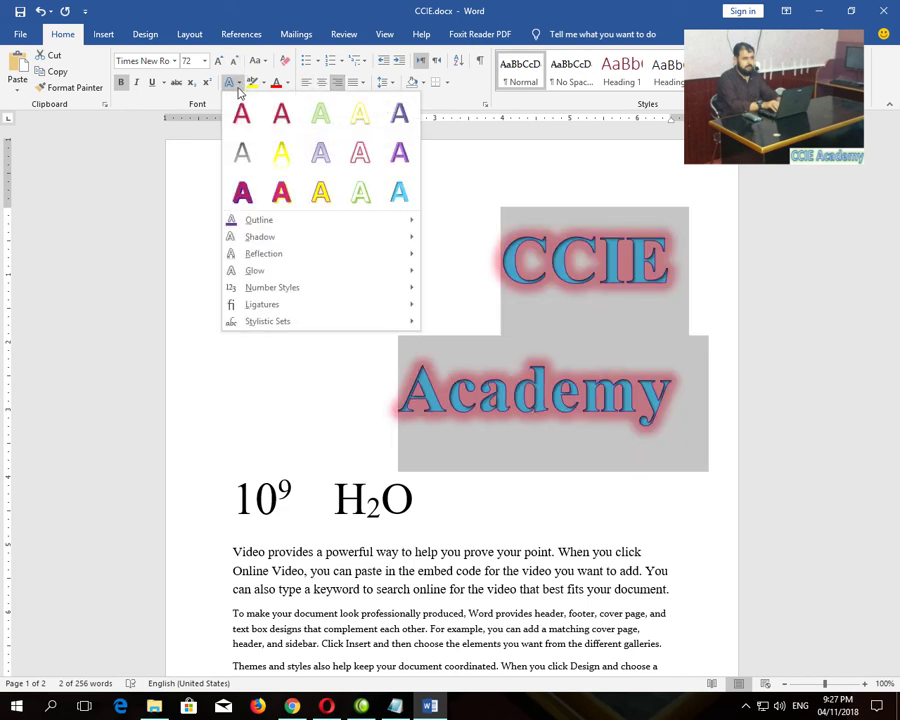
mouse_move(271, 291)
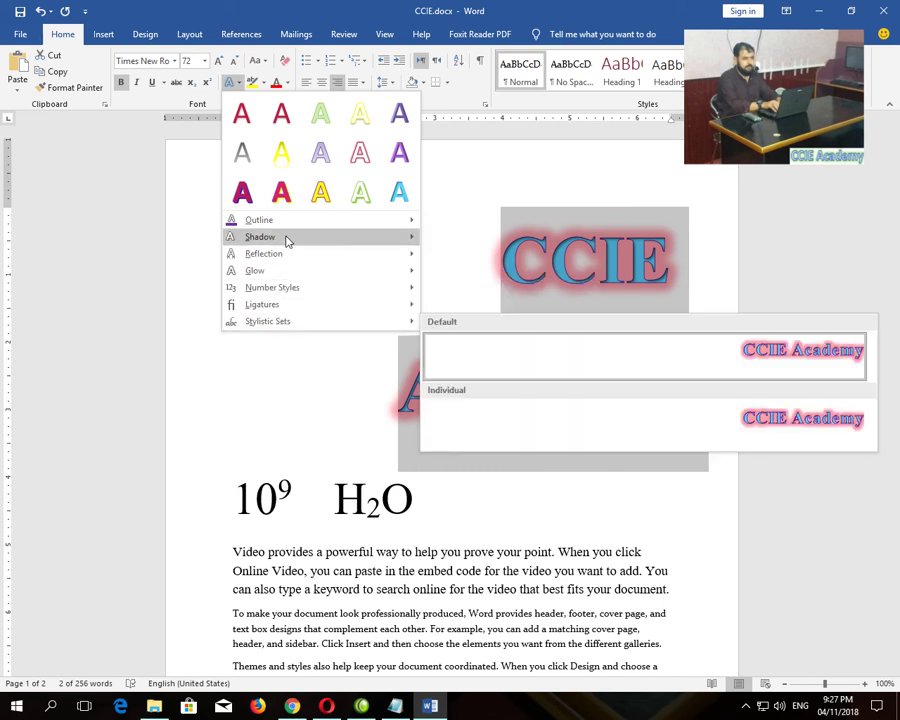
click(229, 60)
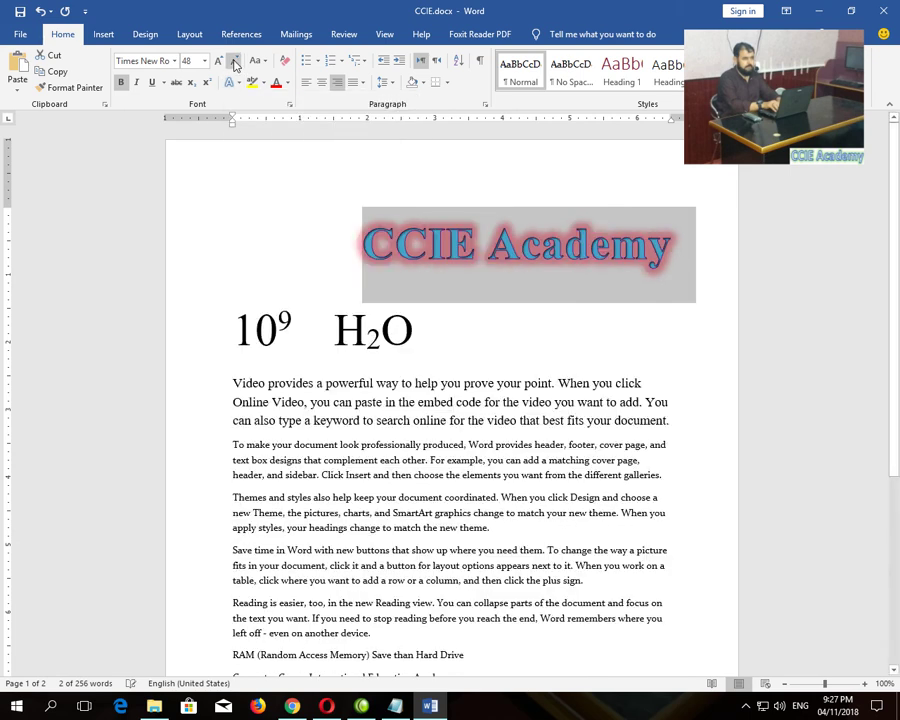
click(321, 88)
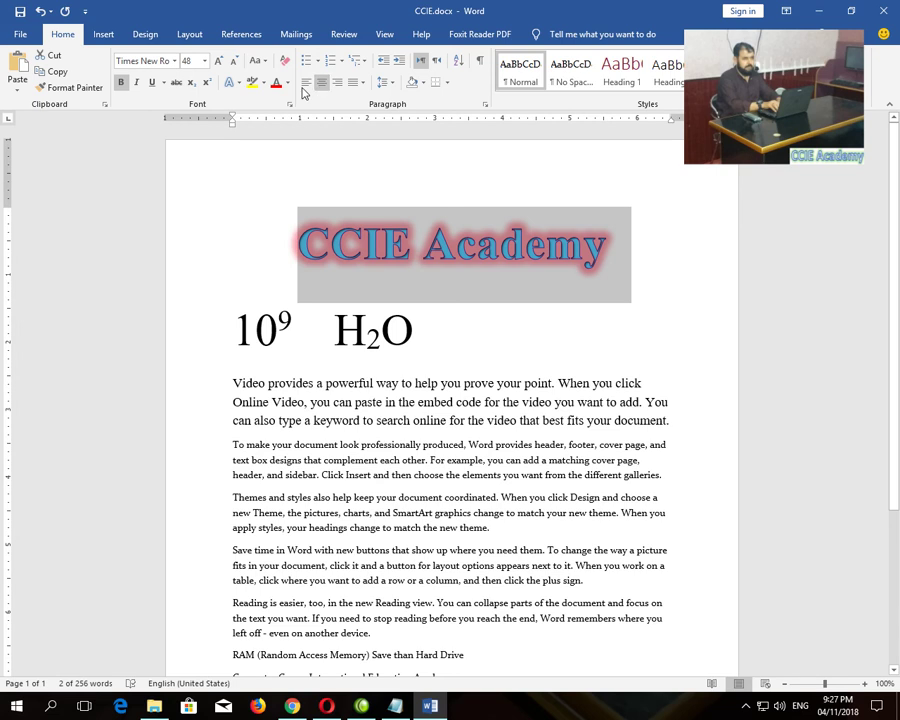
Change the "CCIE Academy" title's glow to the largest purple variation and deselect the title.
click(234, 82)
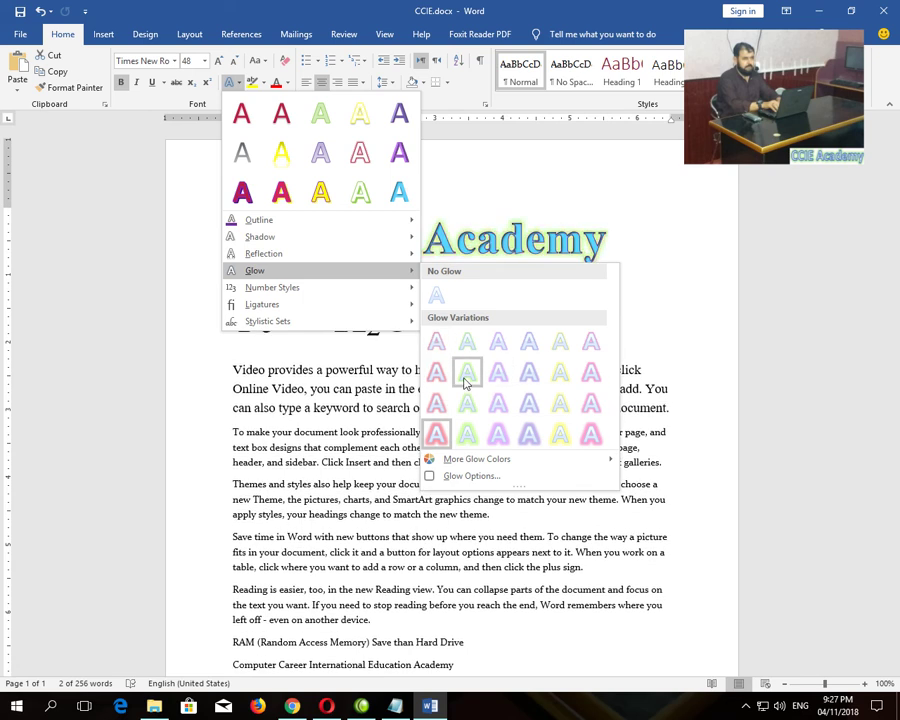
click(513, 437)
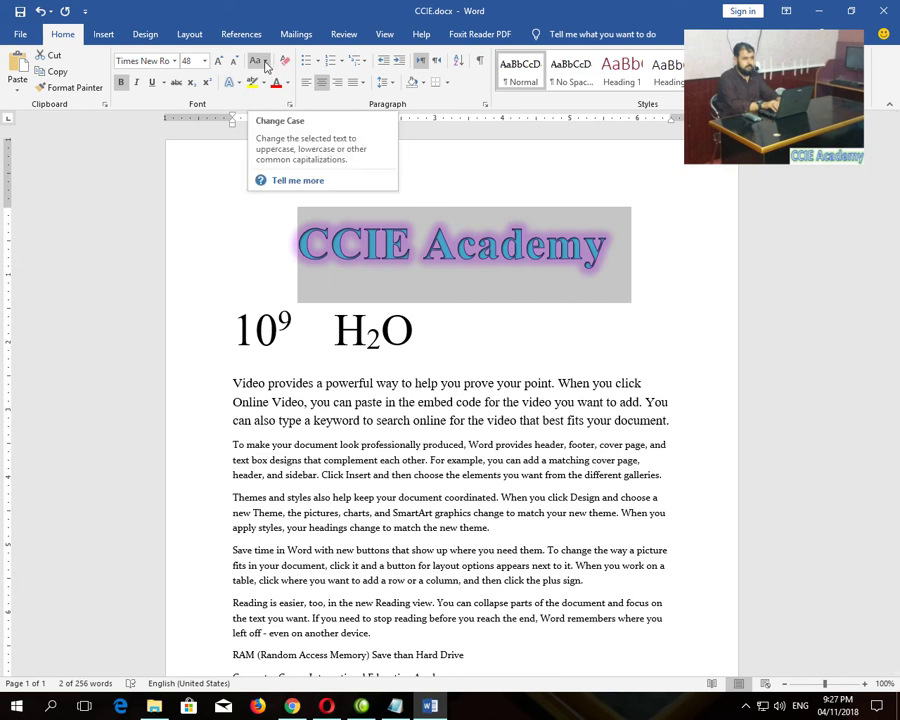
click(404, 384)
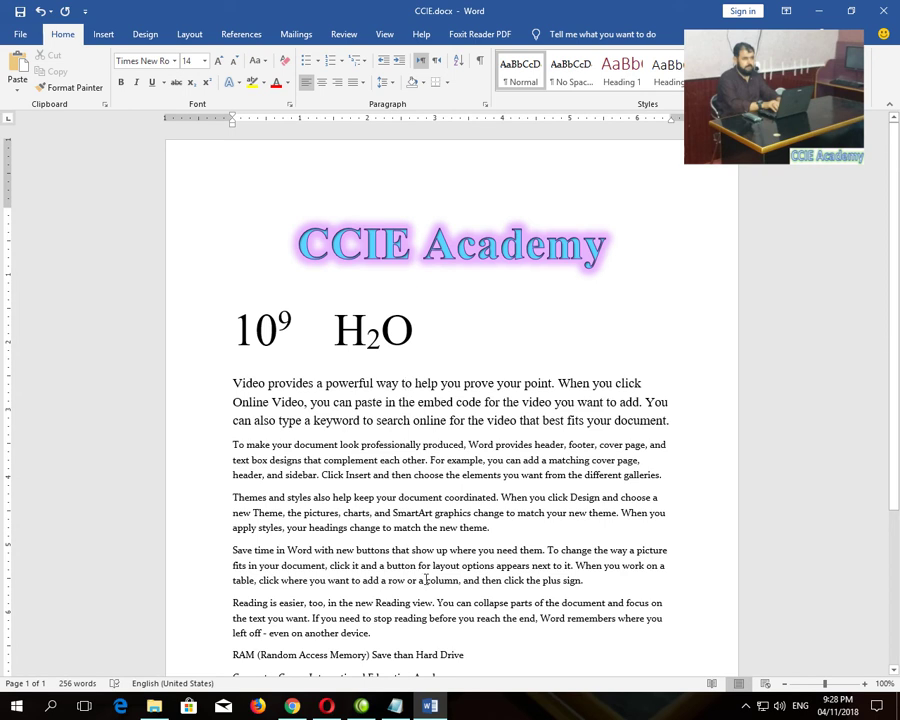
Enlarge the document's last line, "Computer Career International Education Academy", to size 18 and center it.
scroll(426, 579, down, 4)
drag(237, 463, 452, 466)
click(217, 62)
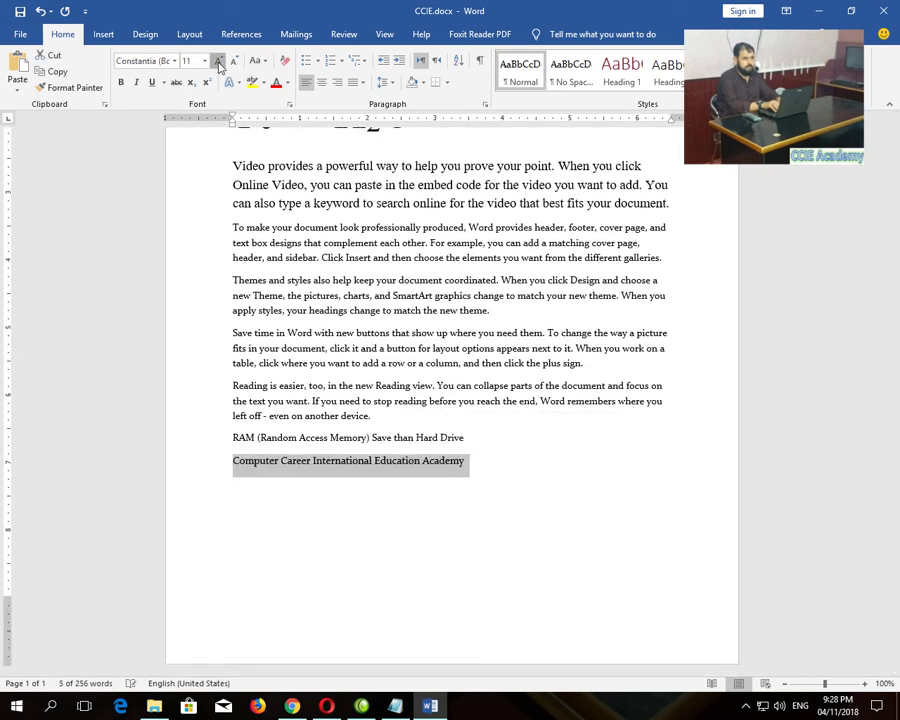
click(217, 62)
click(217, 62)
click(320, 83)
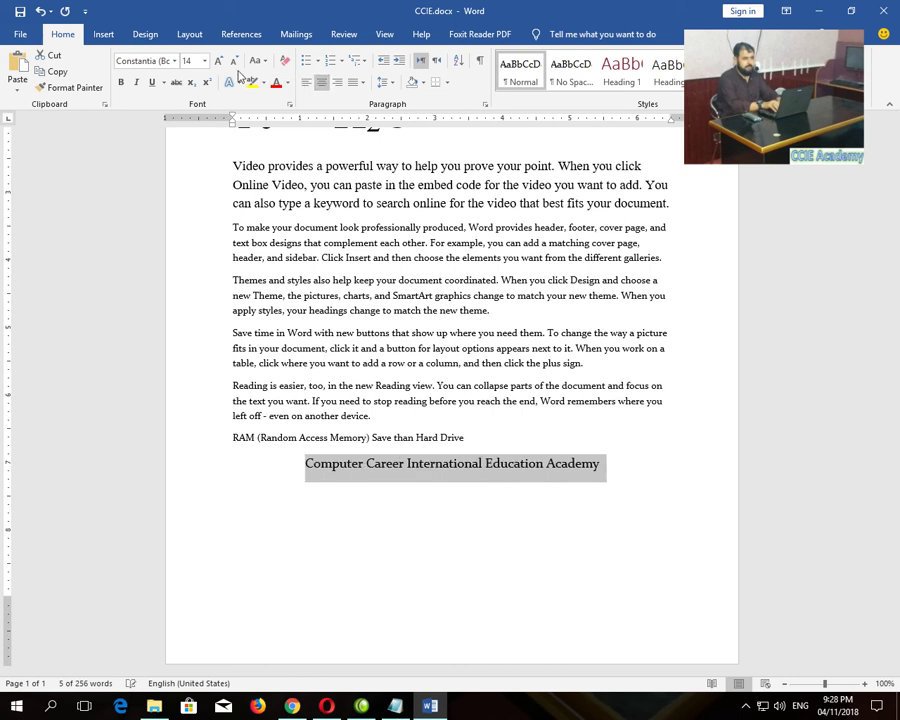
click(218, 62)
click(218, 62)
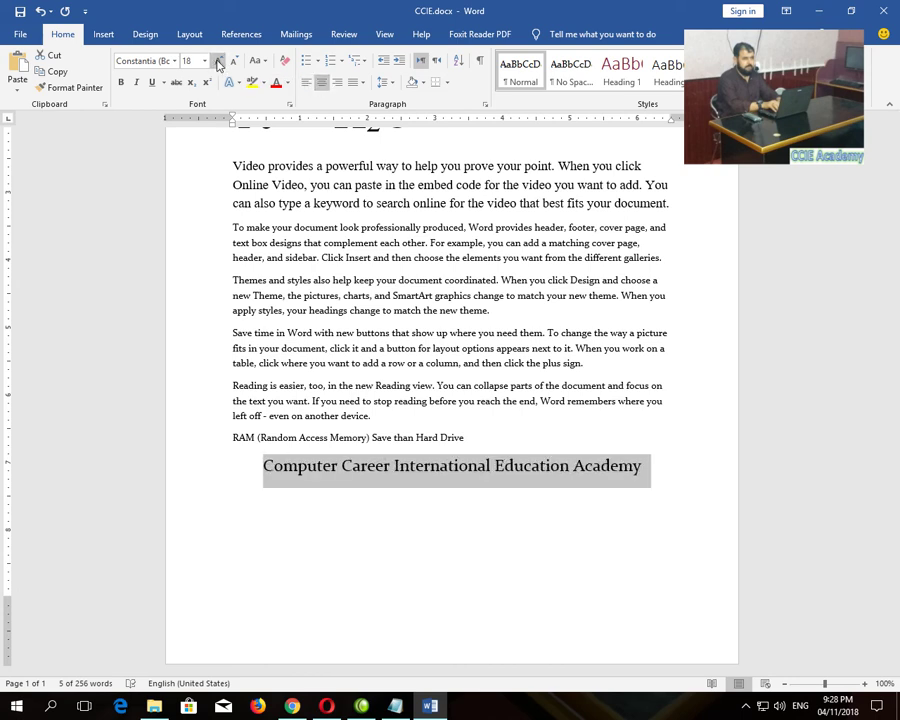
click(282, 483)
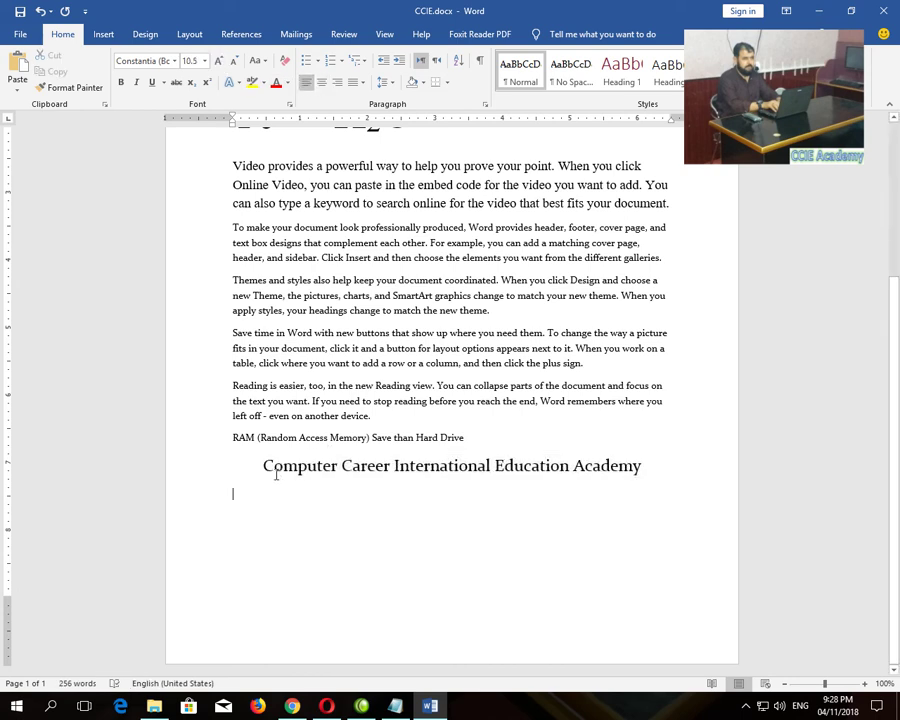
drag(265, 465, 305, 475)
click(614, 502)
click(300, 508)
click(613, 498)
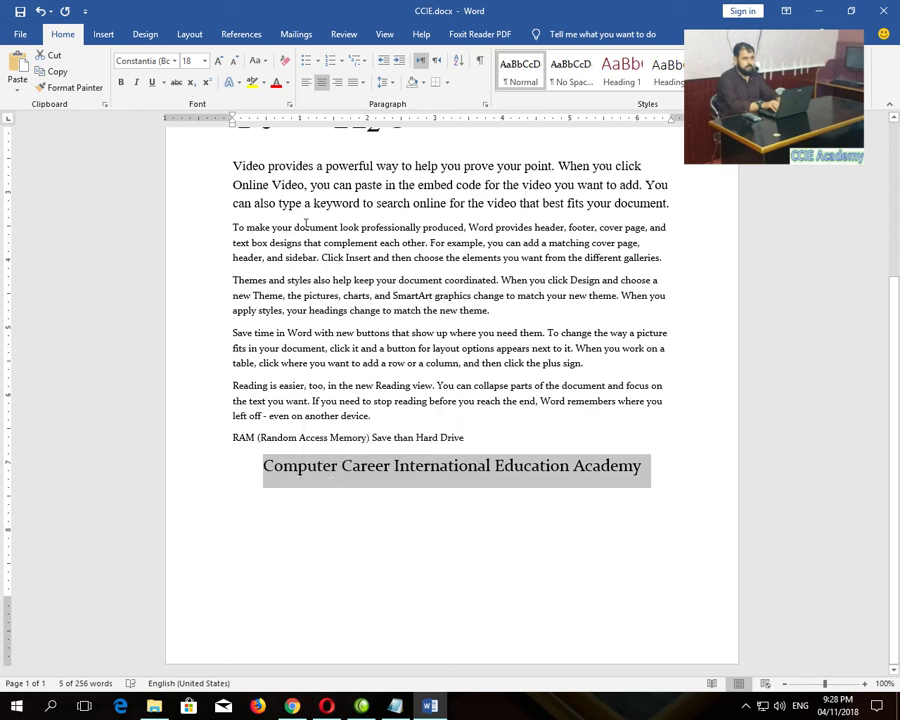
click(259, 61)
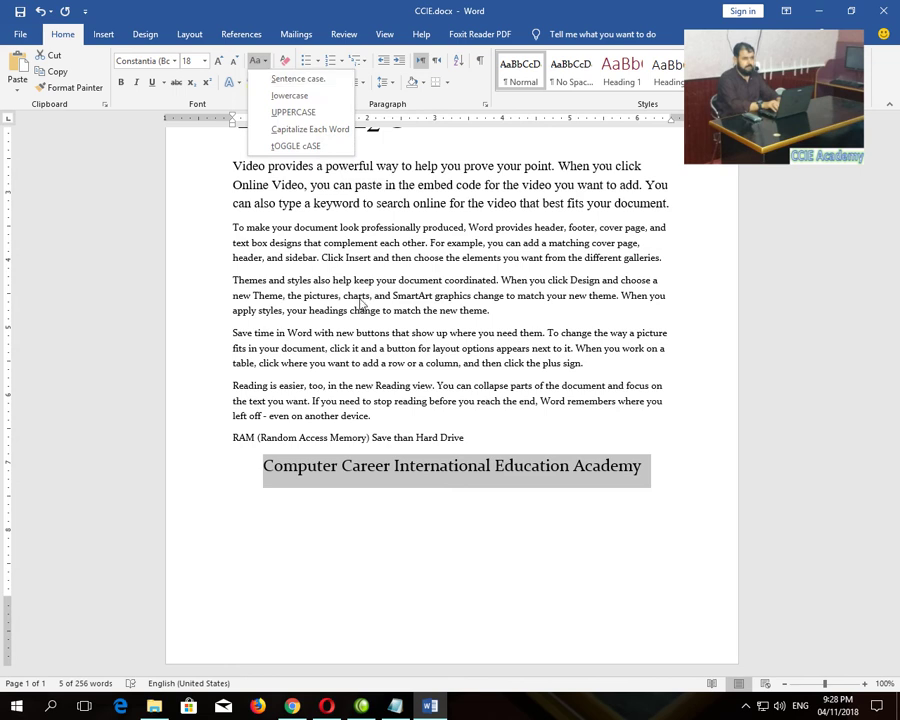
Add a period at the end of the "Computer Career International Education Academy" line.
click(642, 474)
click(641, 470)
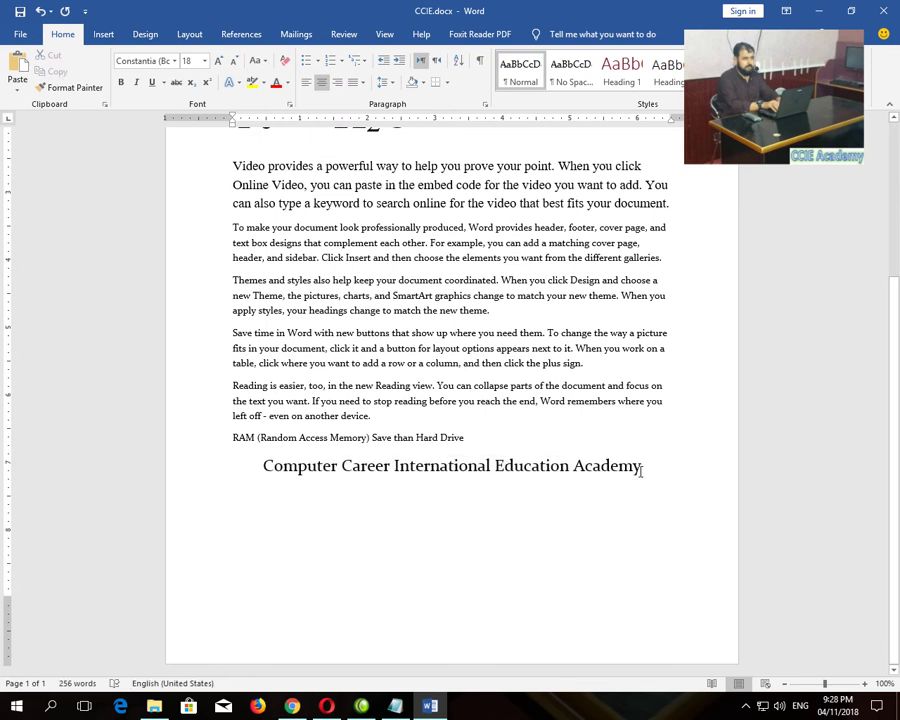
text(.)
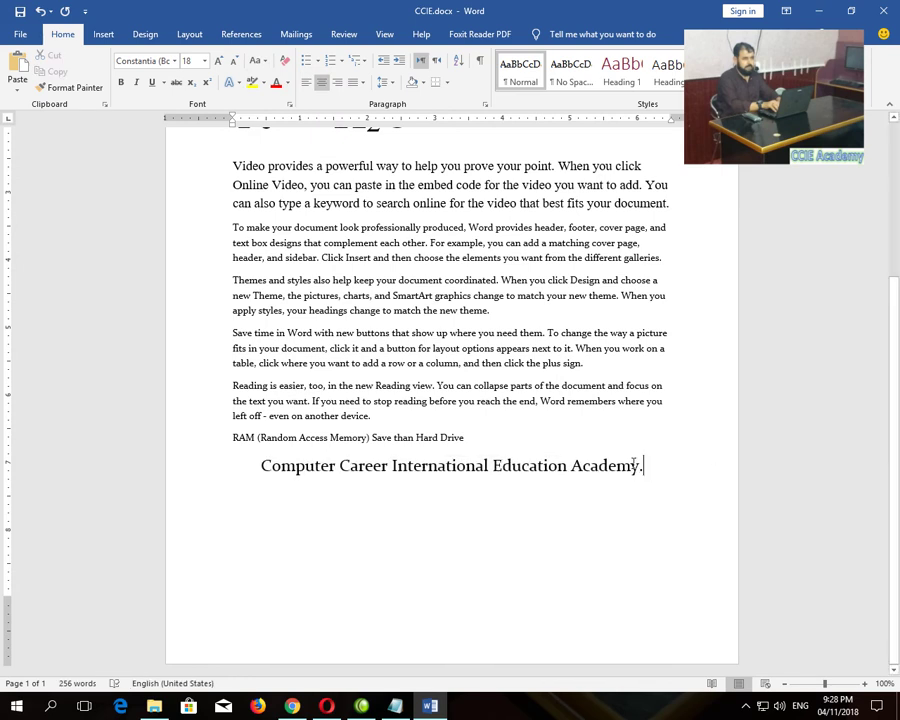
Change the "Computer Career International Education Academy." line to sentence case and then to lowercase.
drag(645, 465, 258, 467)
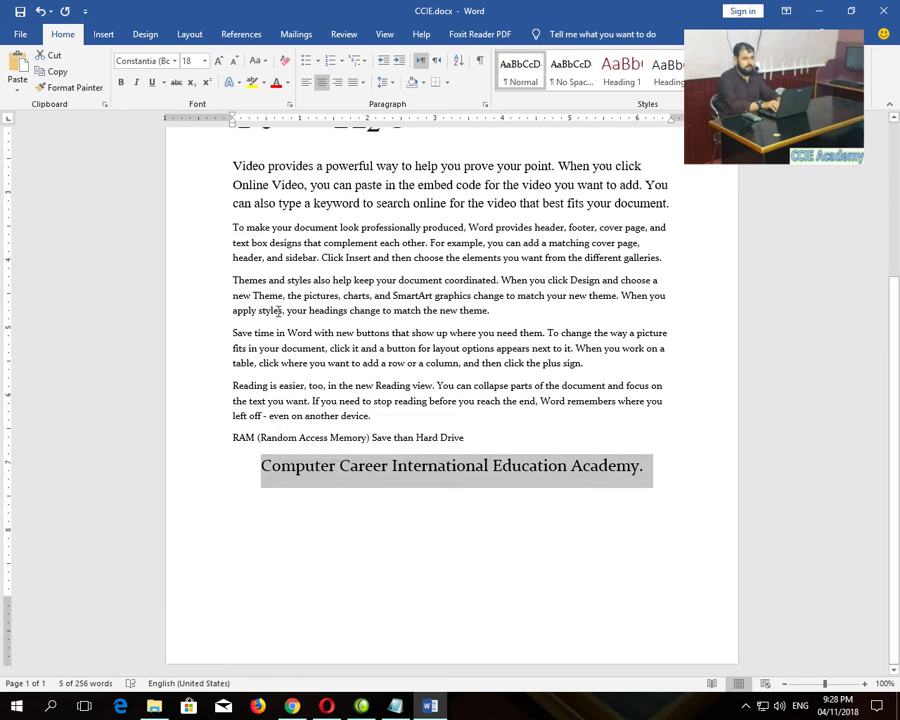
click(259, 62)
click(272, 79)
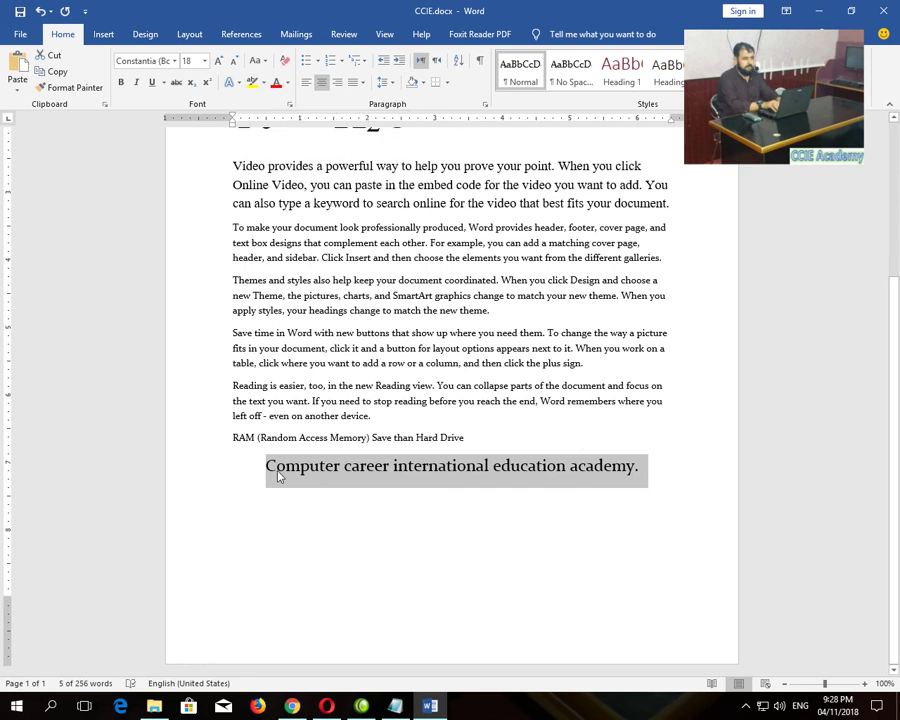
click(264, 64)
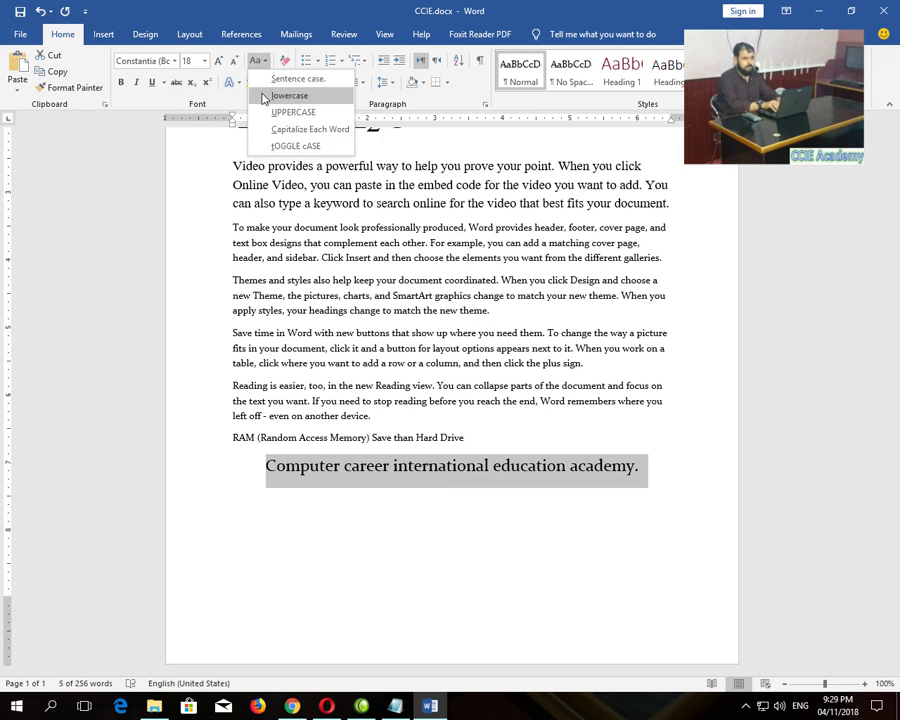
click(289, 95)
Convert the centered academy line to uppercase and then capitalize each word.
click(257, 62)
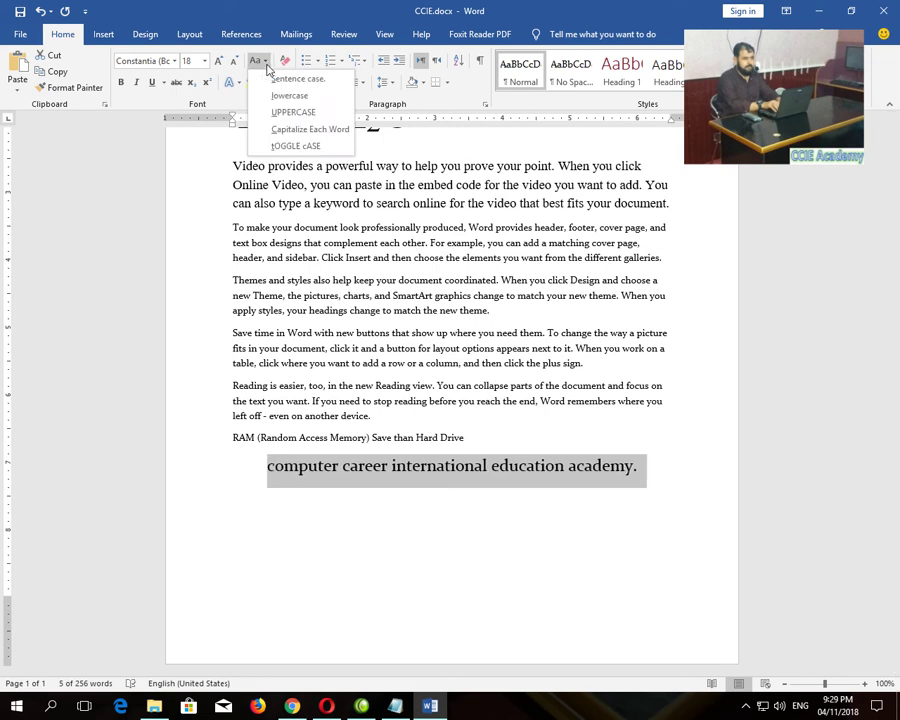
click(259, 115)
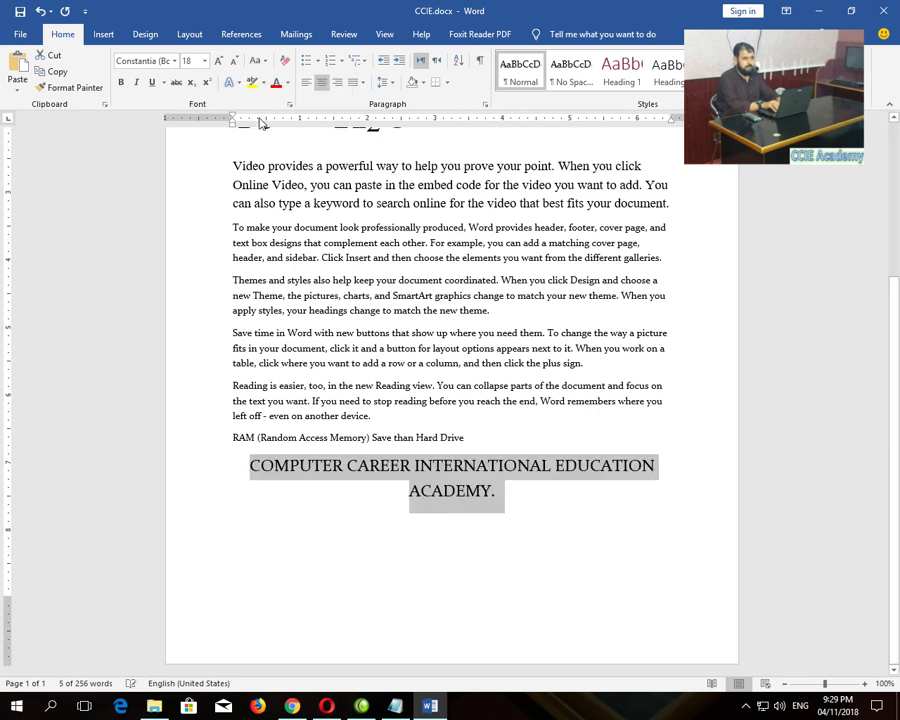
click(258, 61)
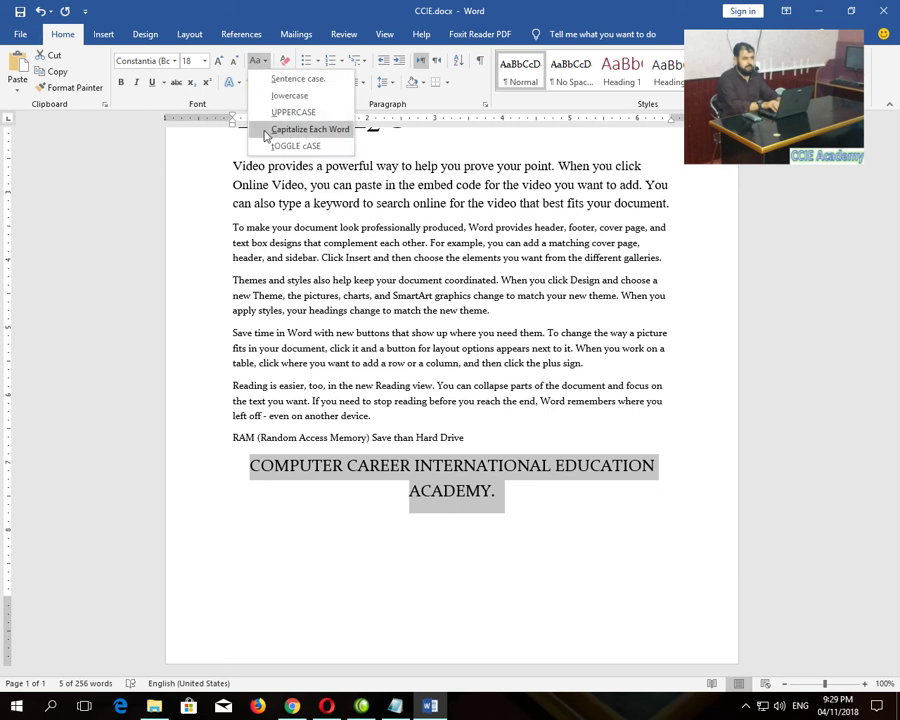
click(266, 131)
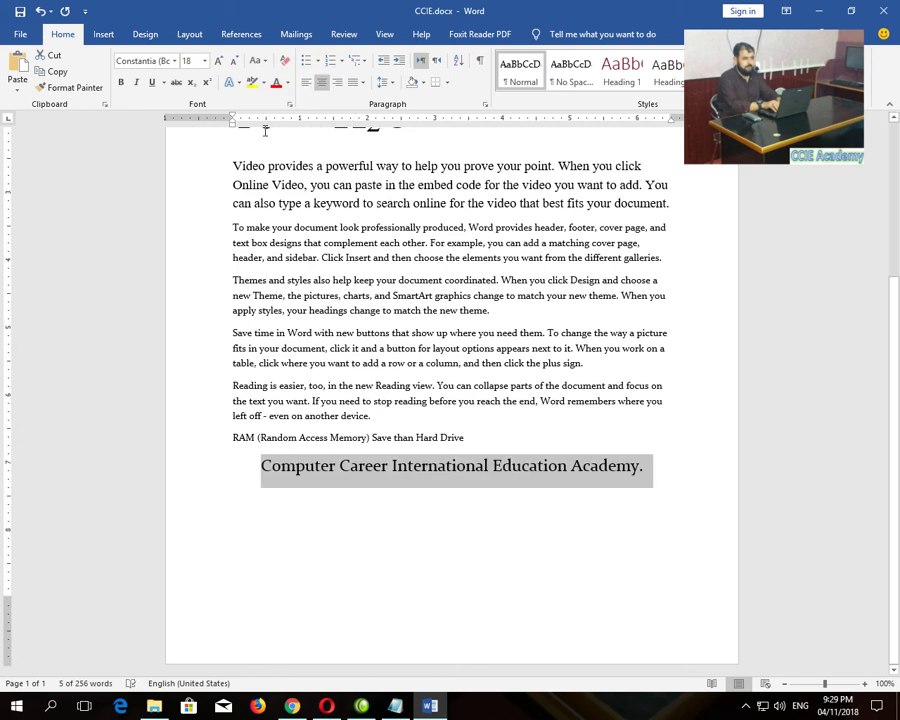
Apply toggle case to the centered academy line and change it back to Capitalize Each Word.
click(258, 61)
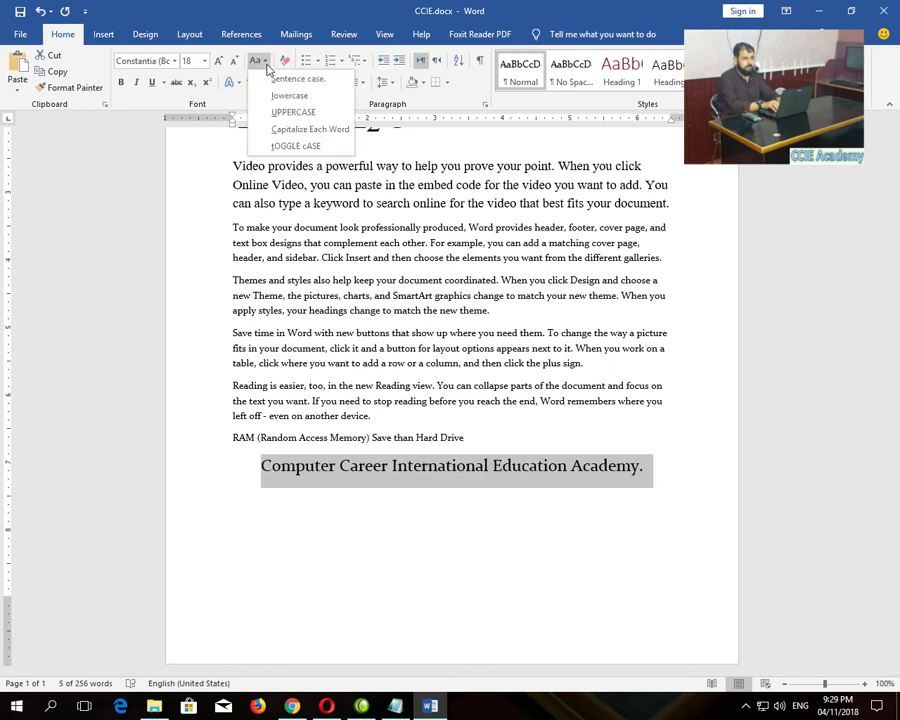
click(261, 147)
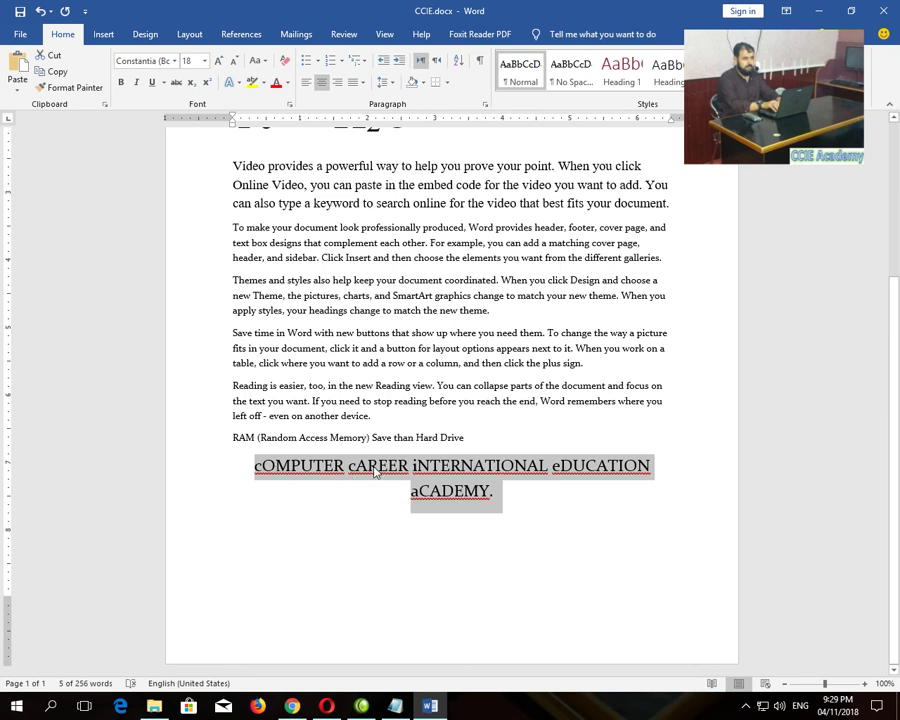
click(258, 61)
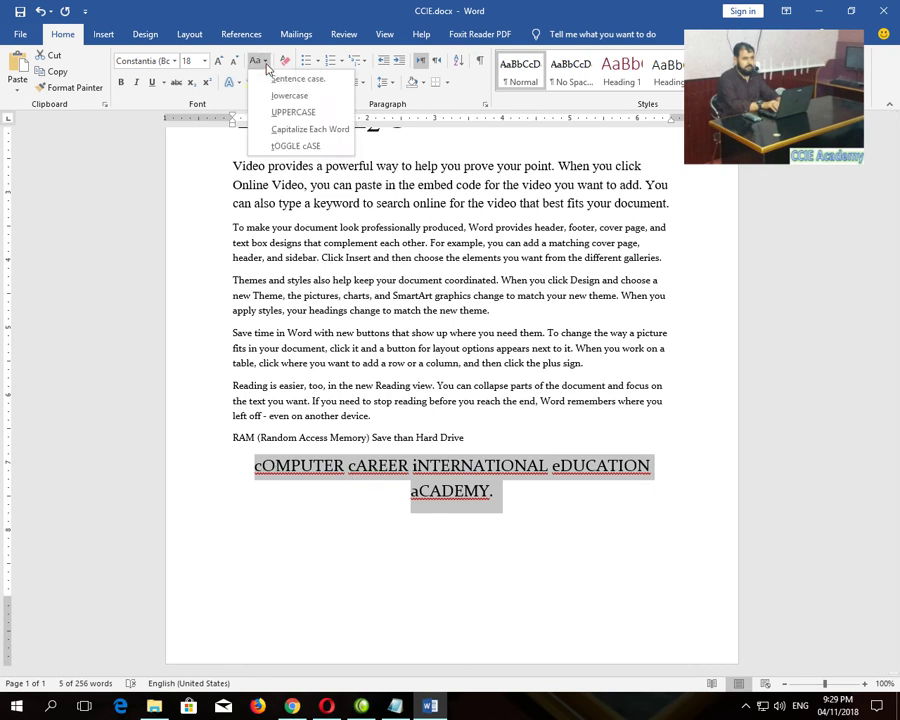
click(274, 131)
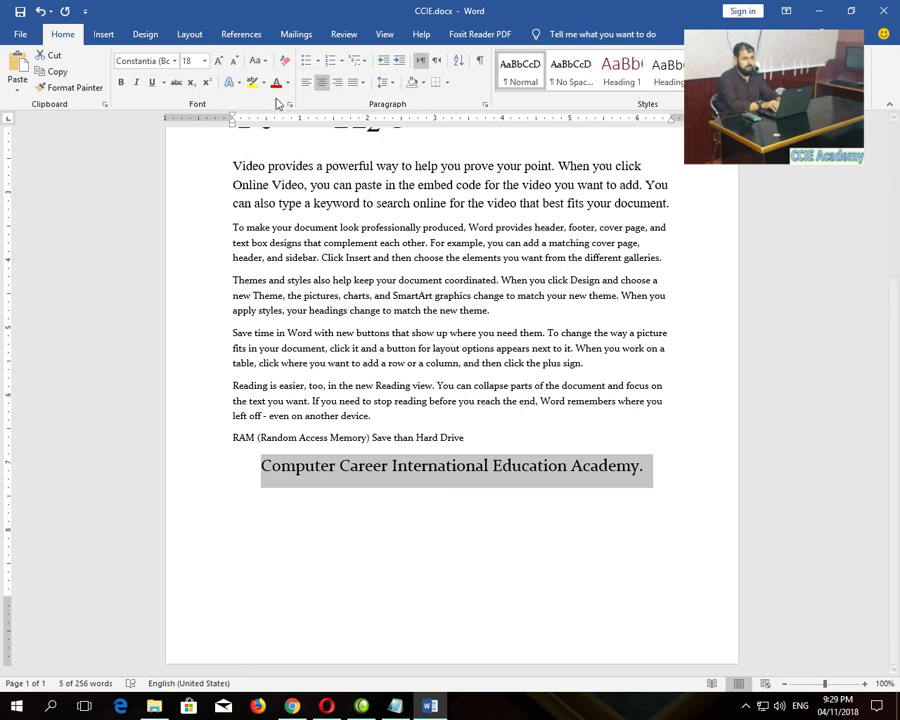
Highlight the superscript expression 10⁹ below the heading in bright green.
scroll(363, 497, up, 5)
scroll(363, 497, down, 4)
scroll(363, 497, up, 4)
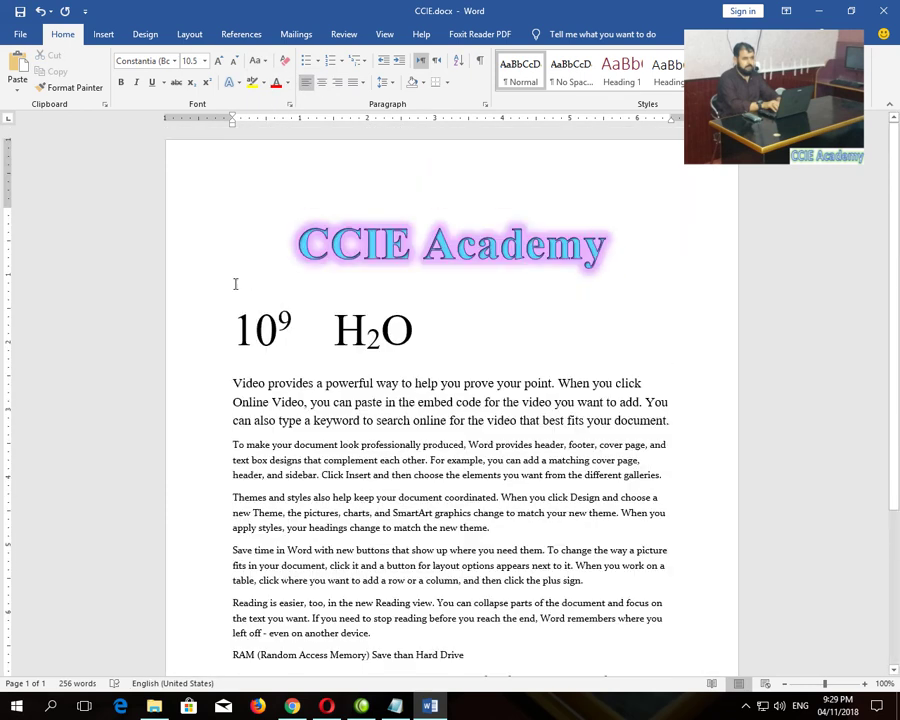
drag(240, 336, 283, 328)
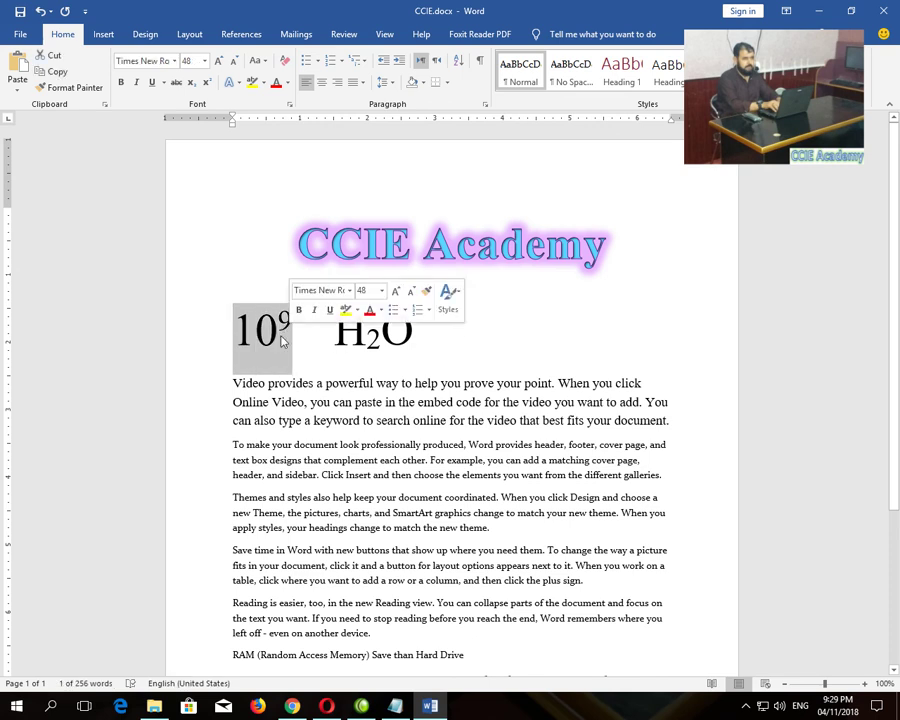
click(264, 84)
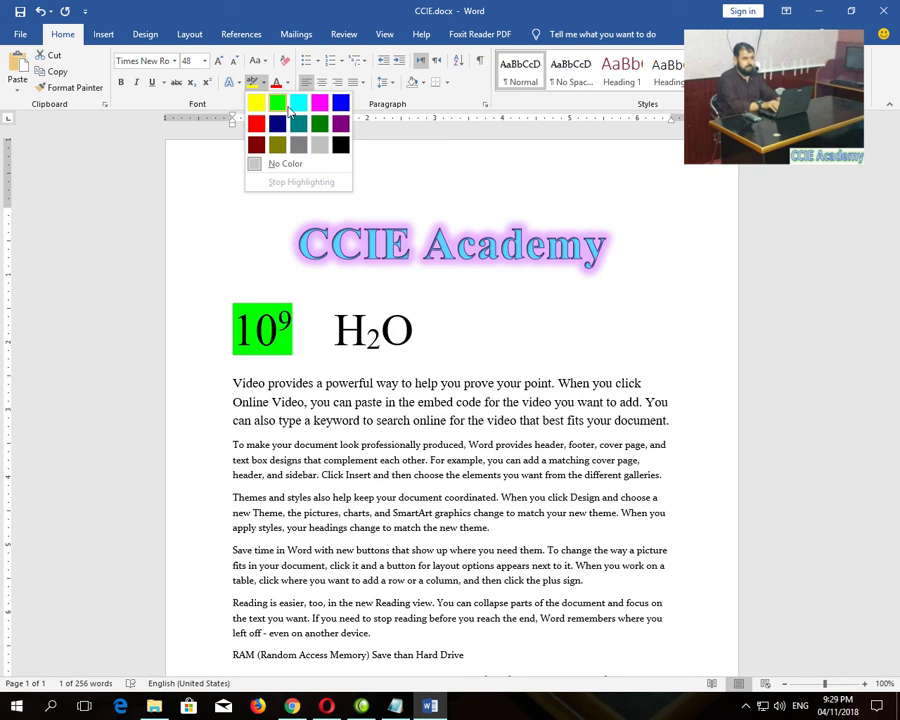
click(289, 112)
Highlight the H₂O formula in turquoise.
click(410, 328)
double_click(408, 328)
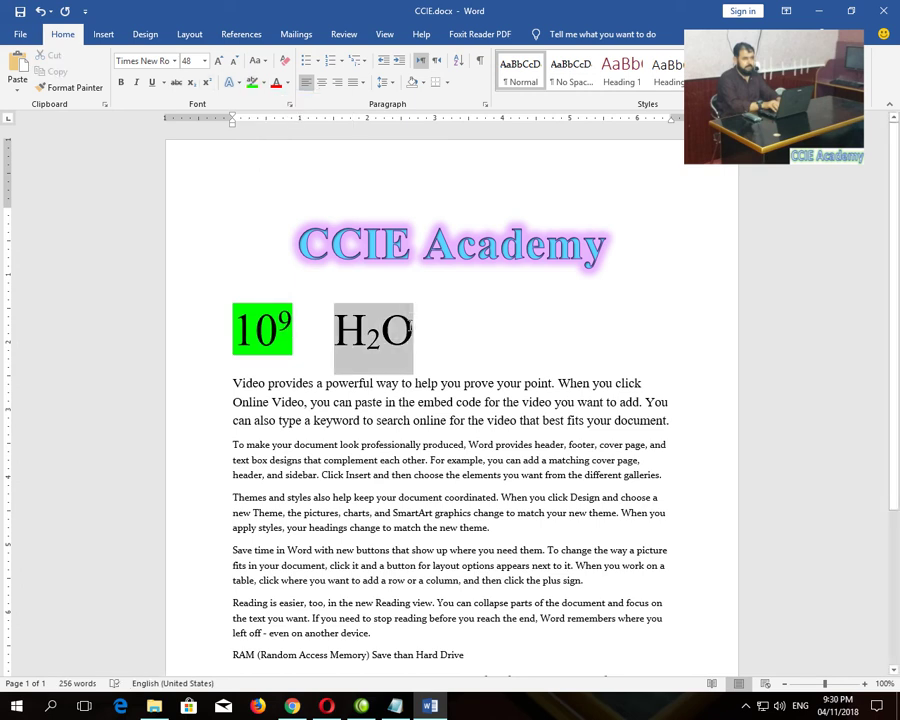
click(263, 82)
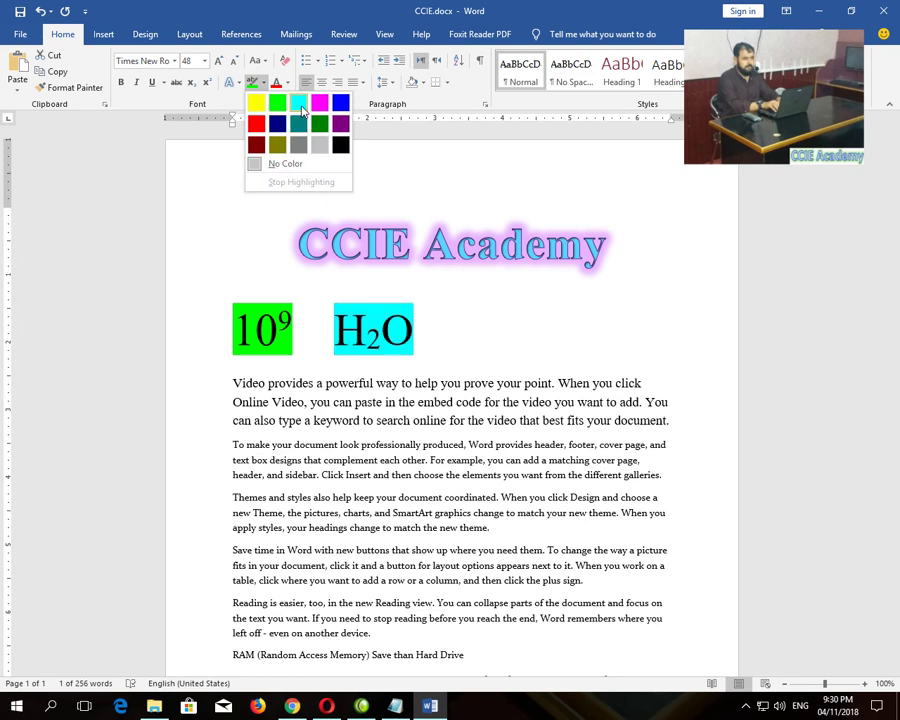
click(299, 103)
click(452, 418)
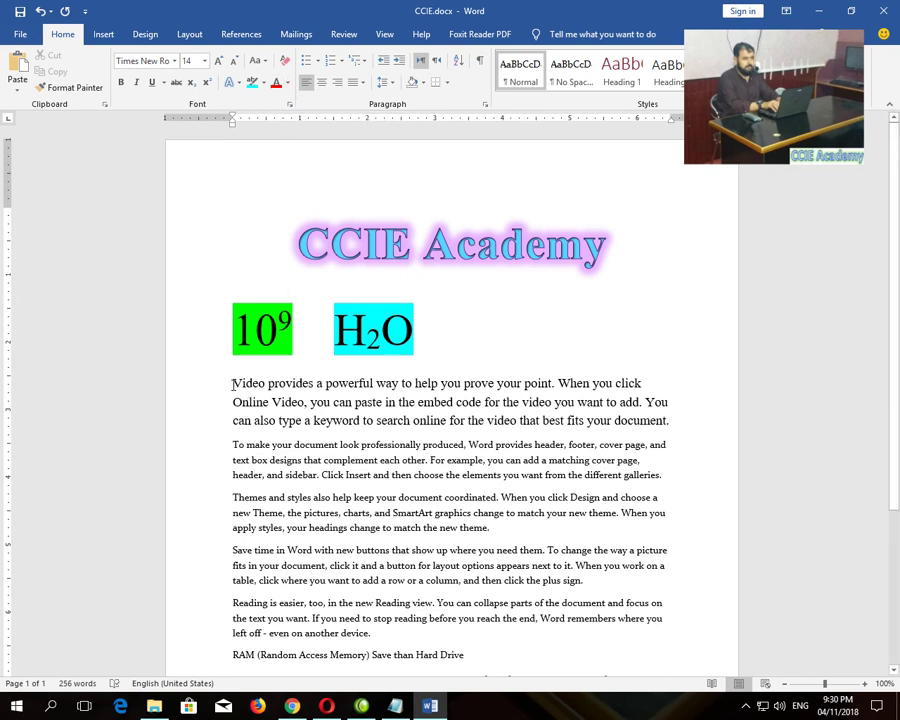
Change the font color of the word "Video" at the start of the first paragraph to light blue.
drag(238, 382, 258, 383)
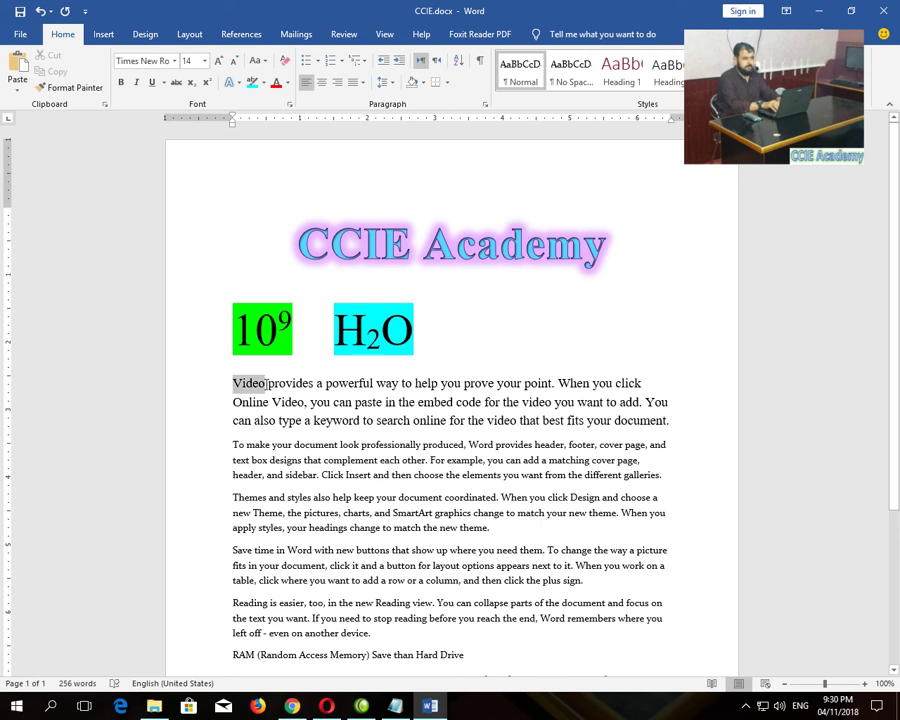
click(287, 84)
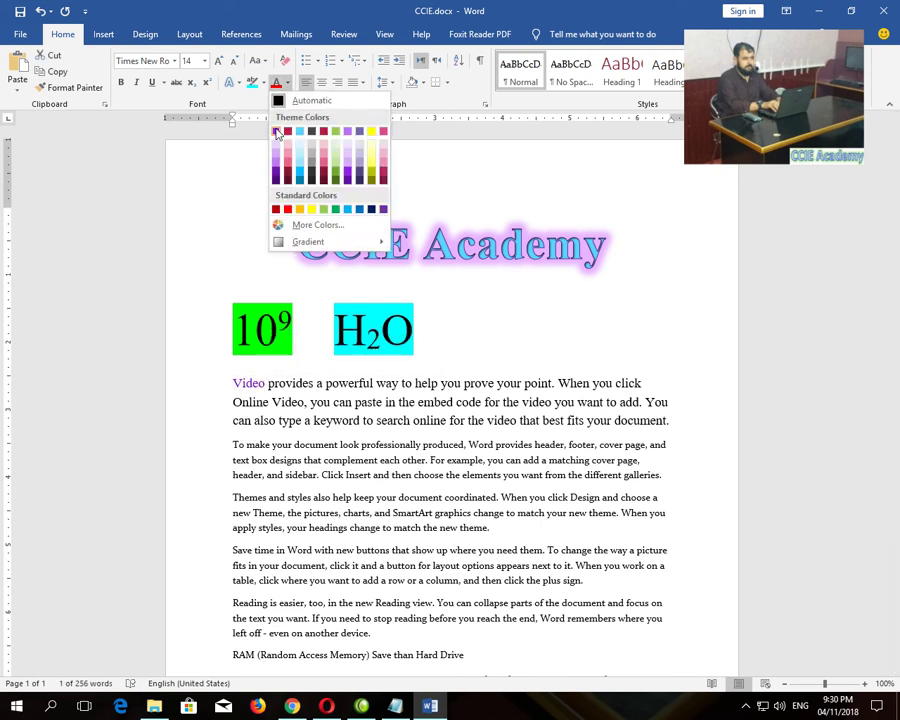
click(300, 177)
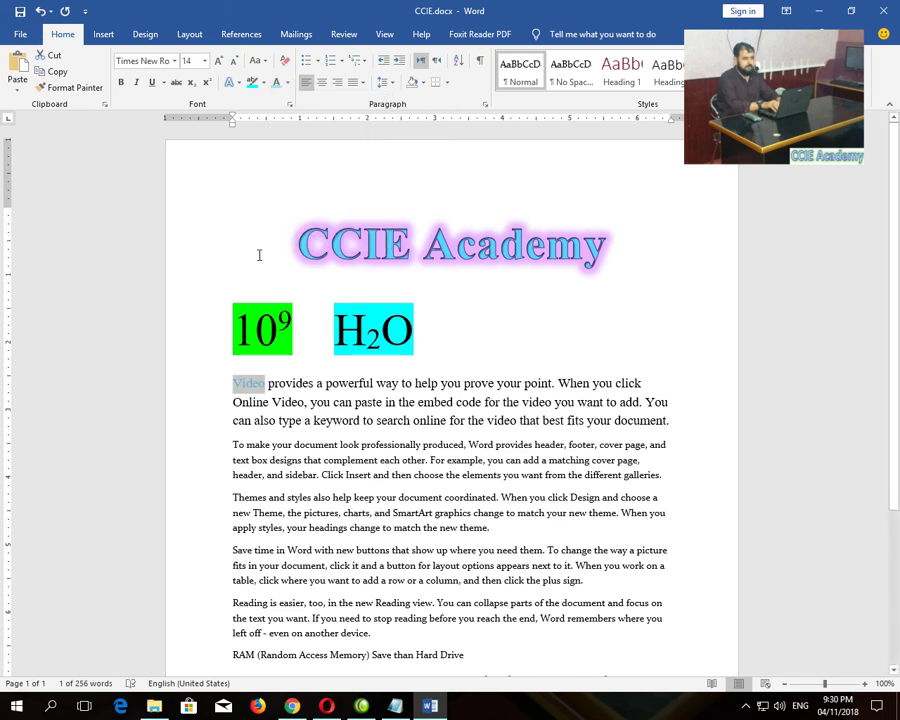
click(412, 383)
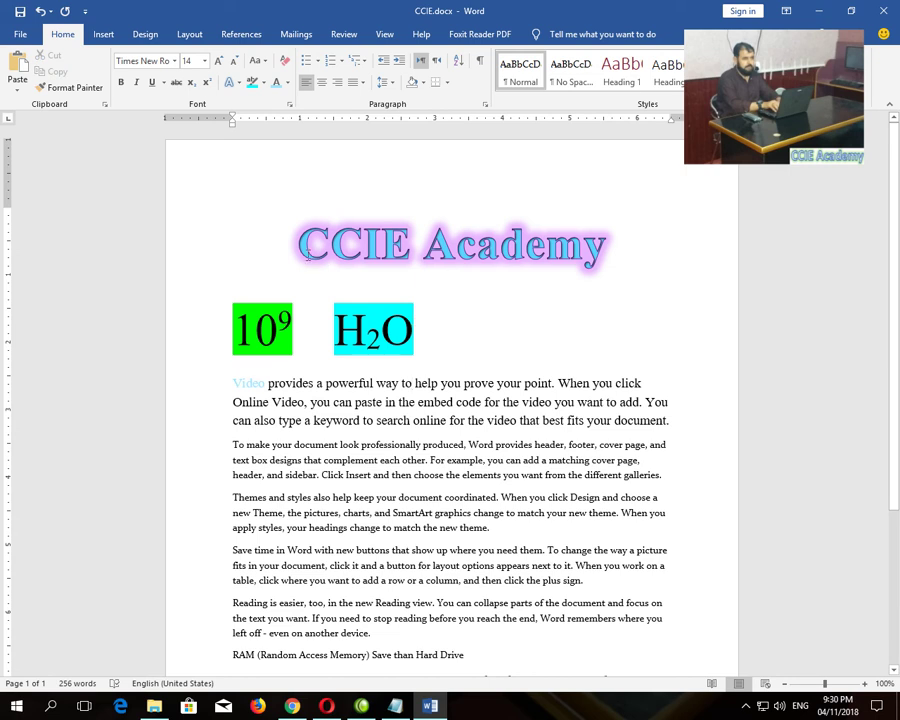
Clear all formatting from the "CCIE Academy" heading and undo the clearing.
drag(301, 245, 556, 303)
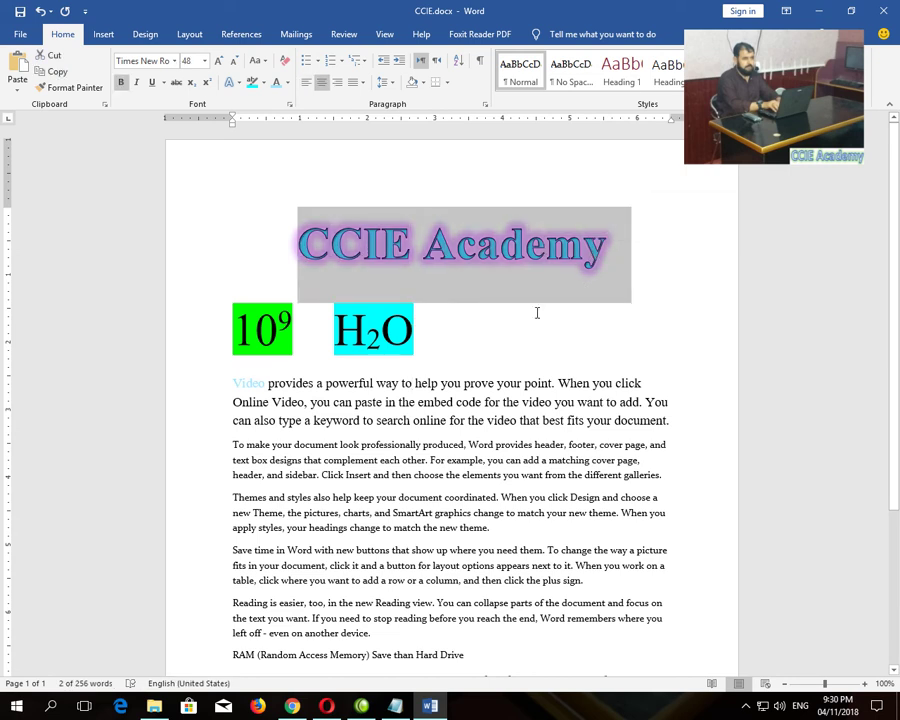
click(285, 63)
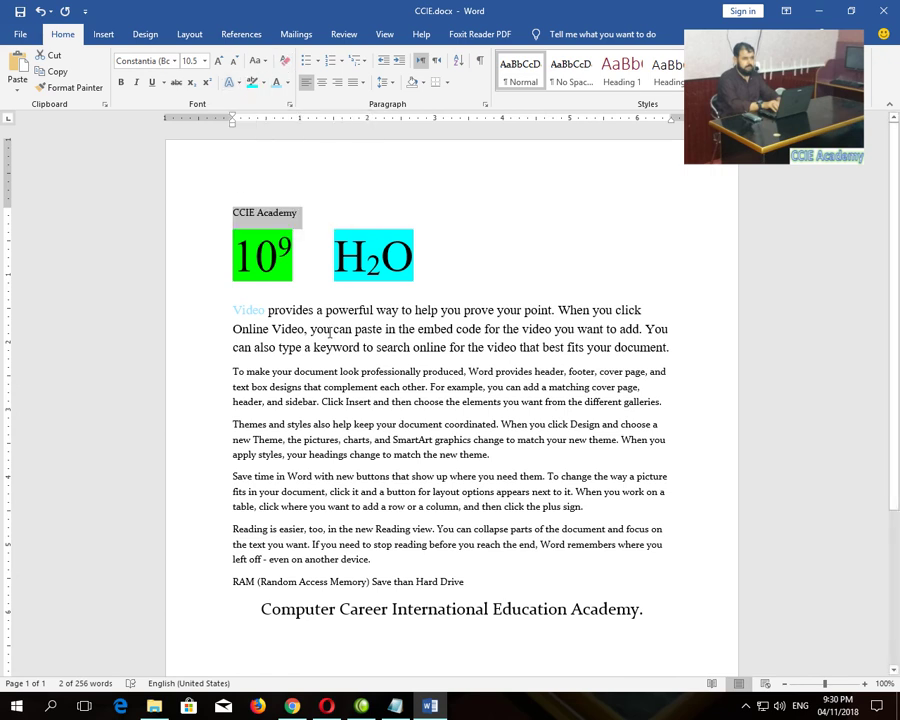
key(ctrl+z)
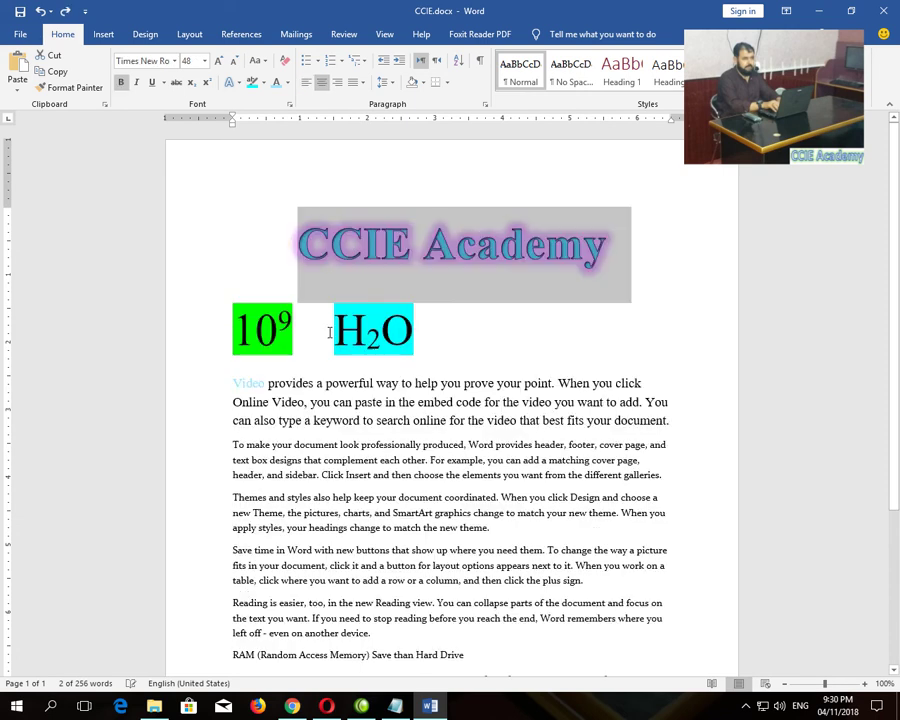
With the cursor inside H₂O, set the complex scripts font size to 24 in the Font dialog.
click(373, 333)
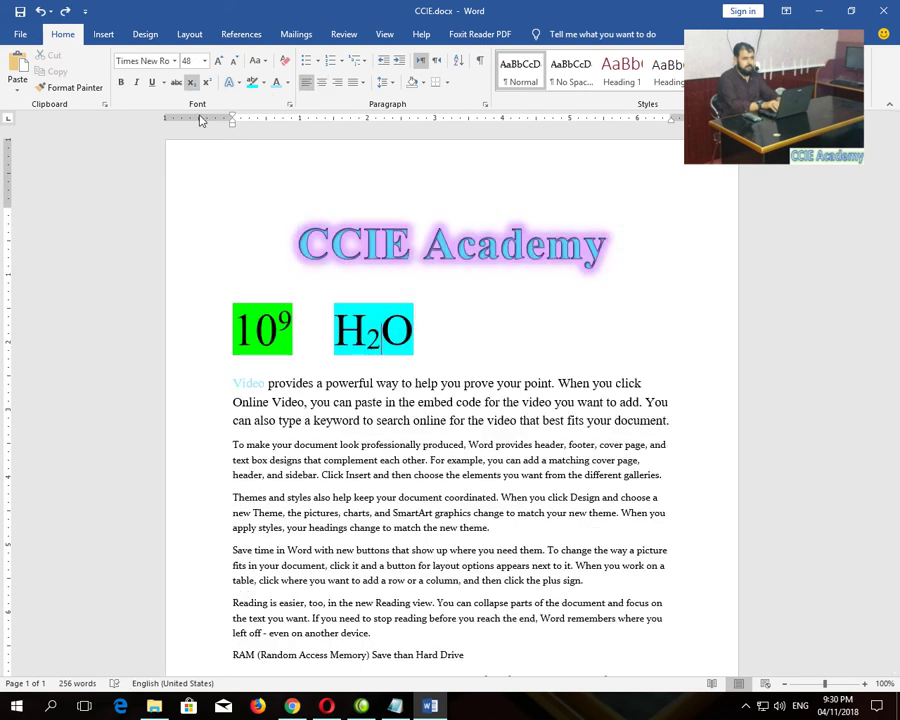
click(289, 104)
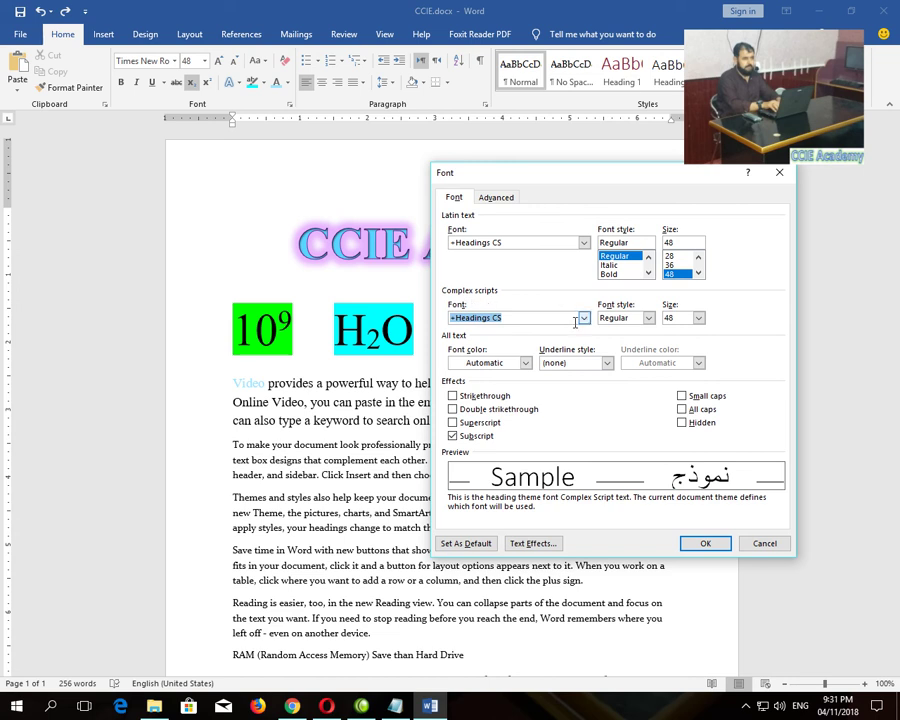
click(699, 318)
click(672, 340)
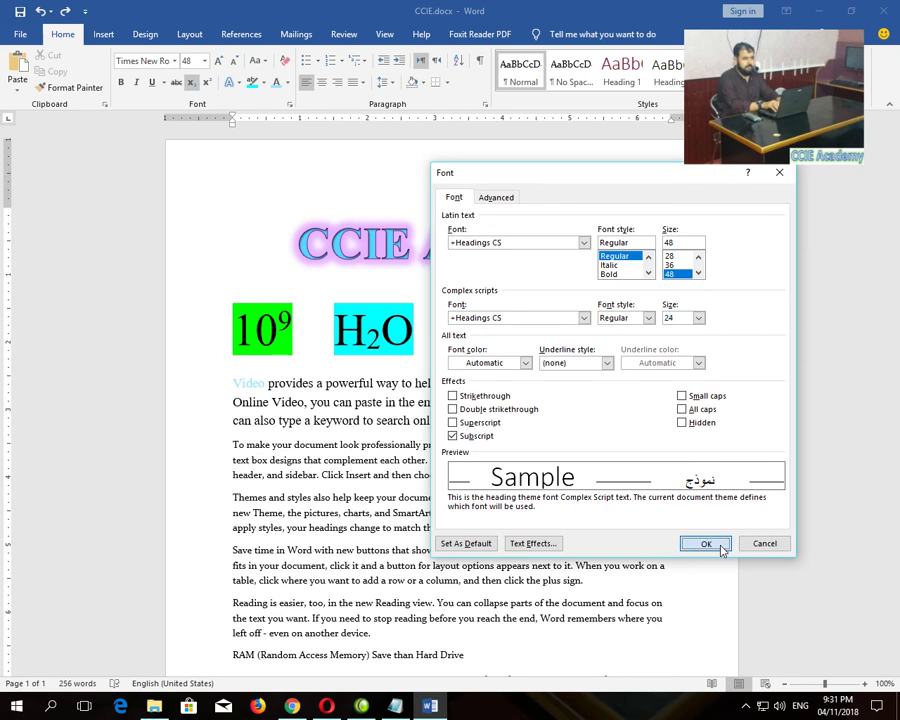
click(712, 542)
Set the complex scripts font size of the "CCIE Academy" heading to 24.
drag(606, 245, 297, 245)
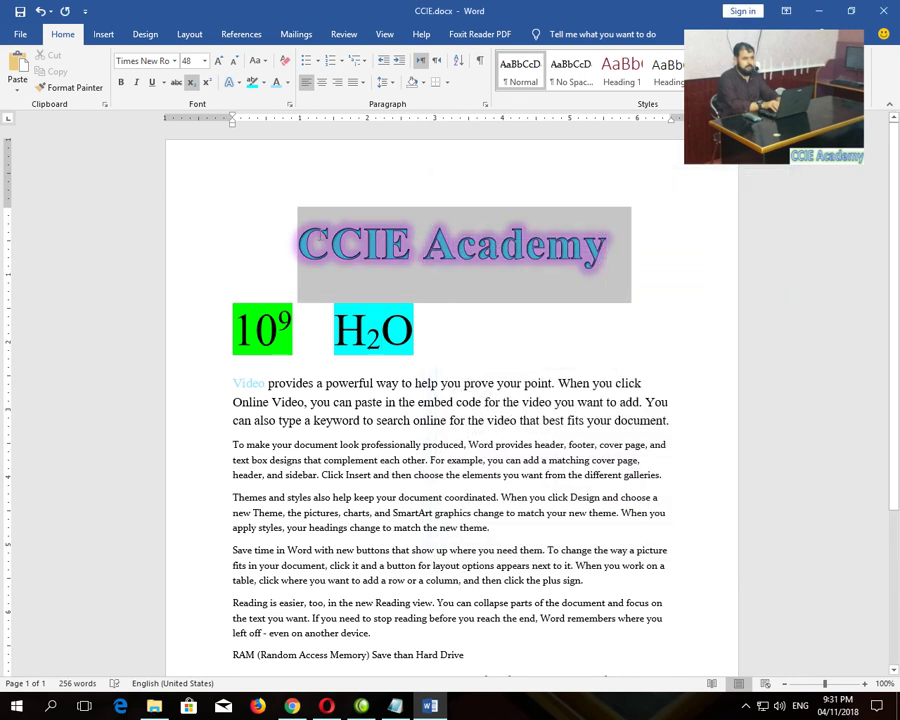
click(300, 104)
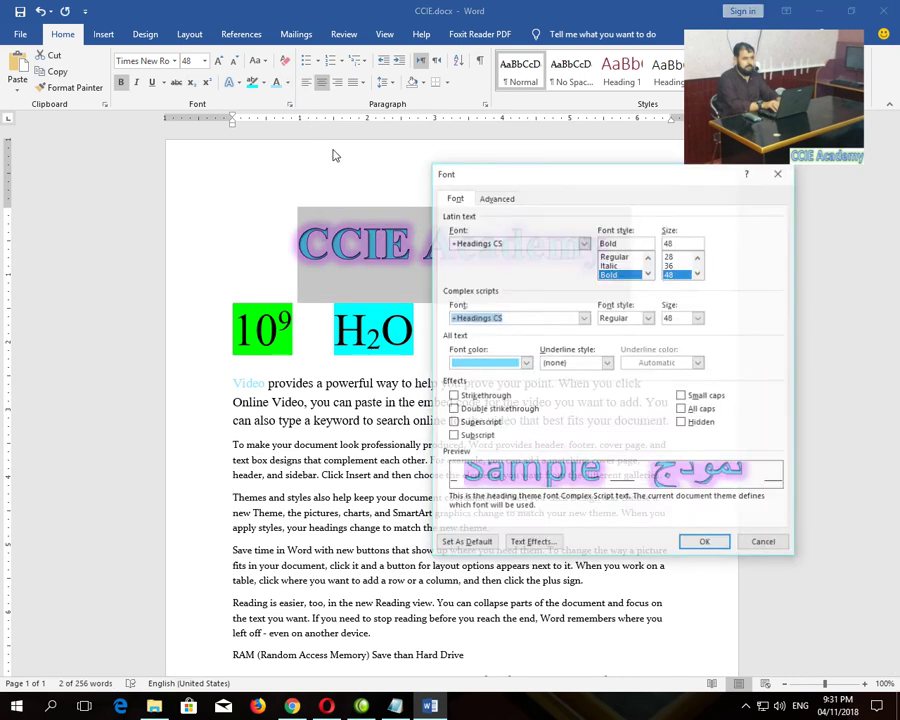
click(698, 319)
click(672, 346)
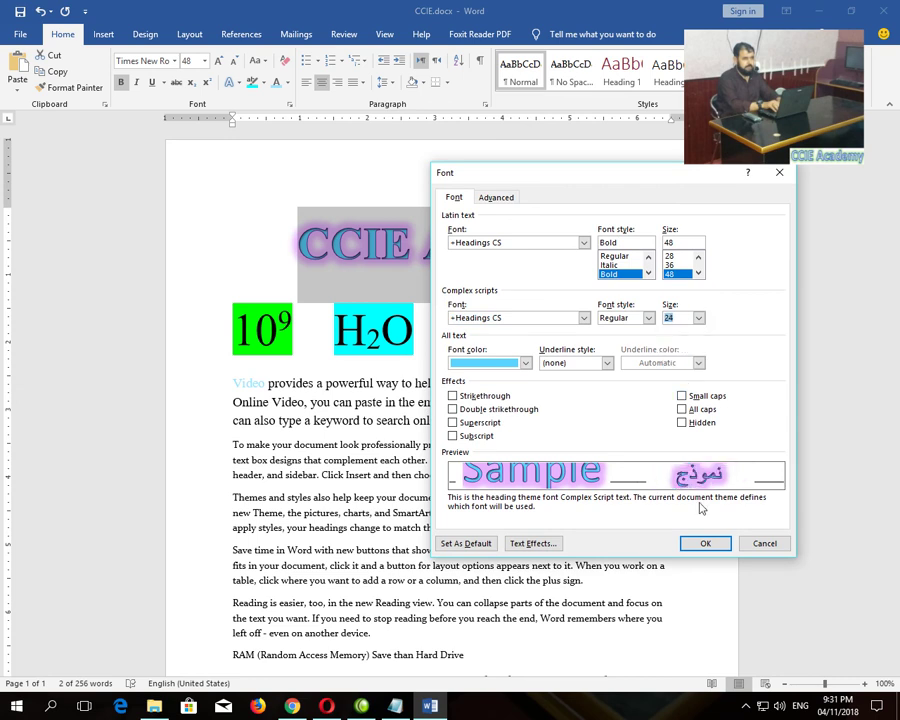
click(705, 543)
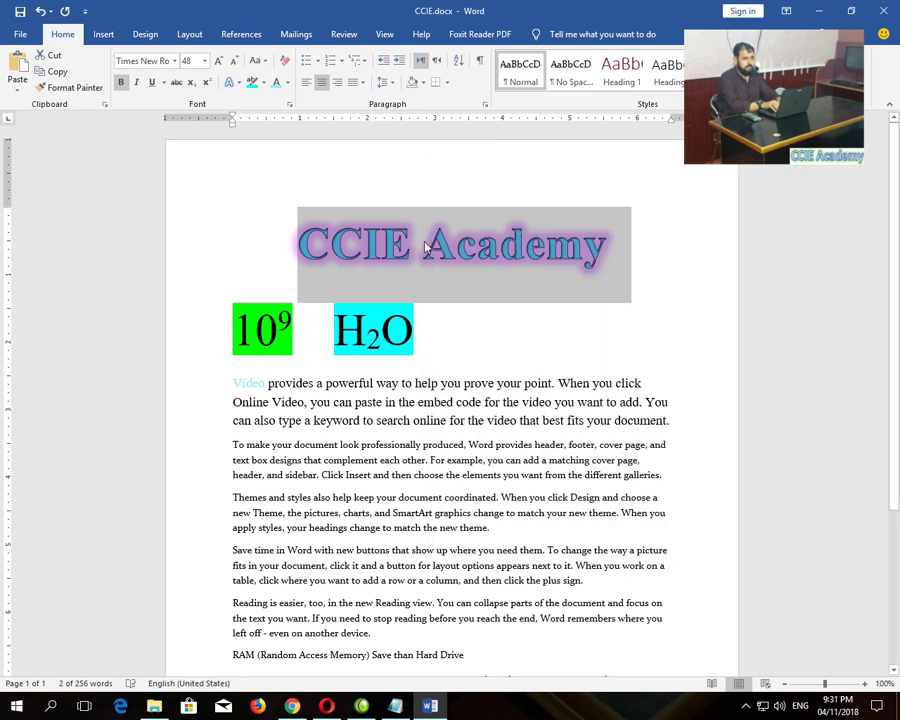
Set the Latin text size of the "CCIE Academy" heading to 28 in the Font dialog.
click(290, 104)
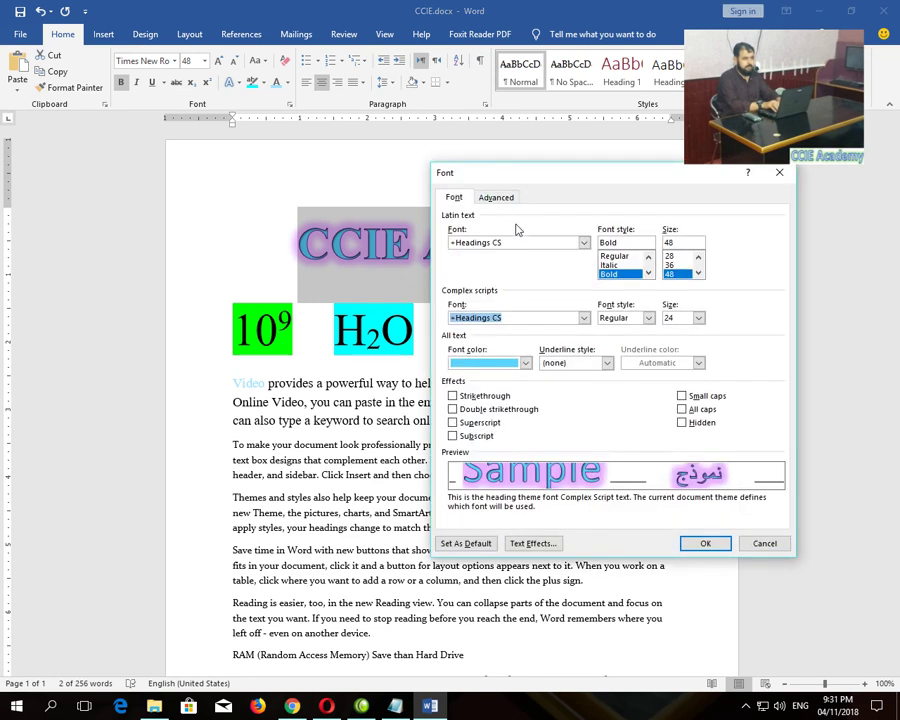
click(670, 265)
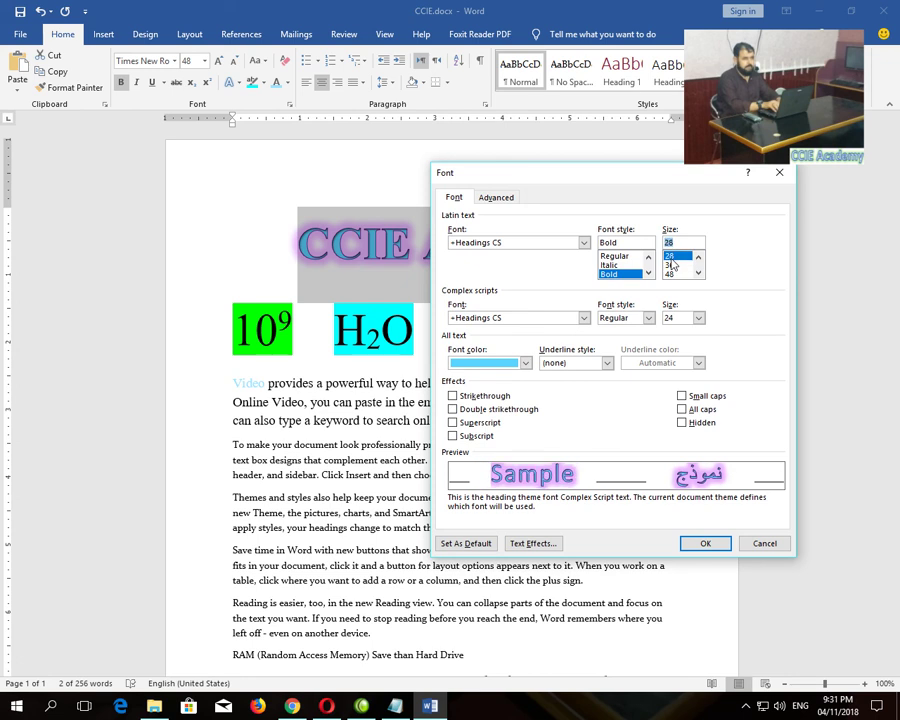
click(704, 542)
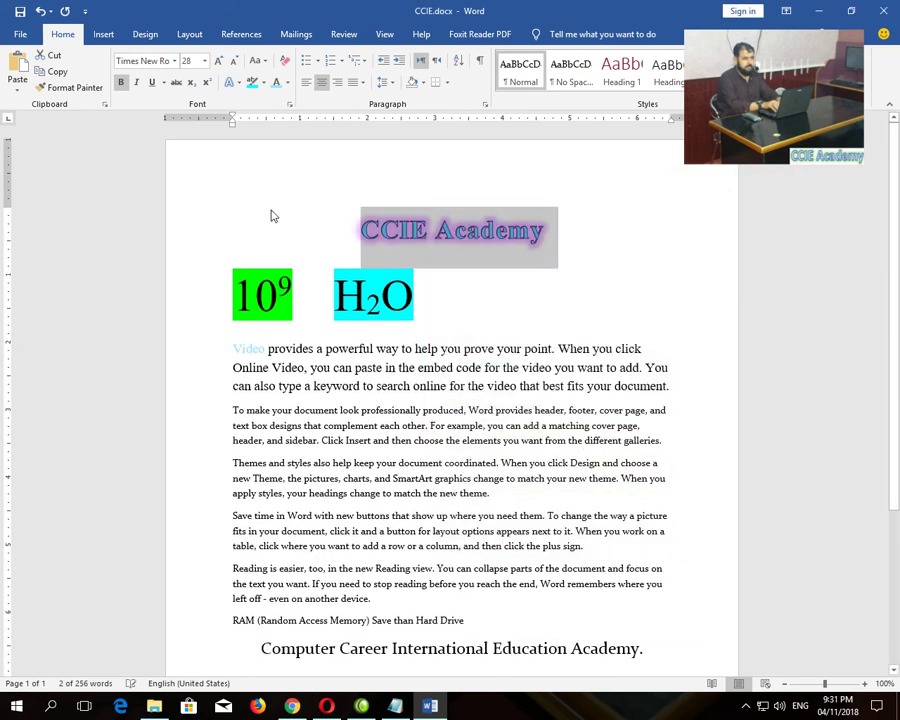
Try the Aldhabi font at size 48 on the "CCIE Academy" heading, and undo the last two font changes.
click(290, 105)
click(698, 273)
click(698, 273)
click(680, 273)
click(583, 242)
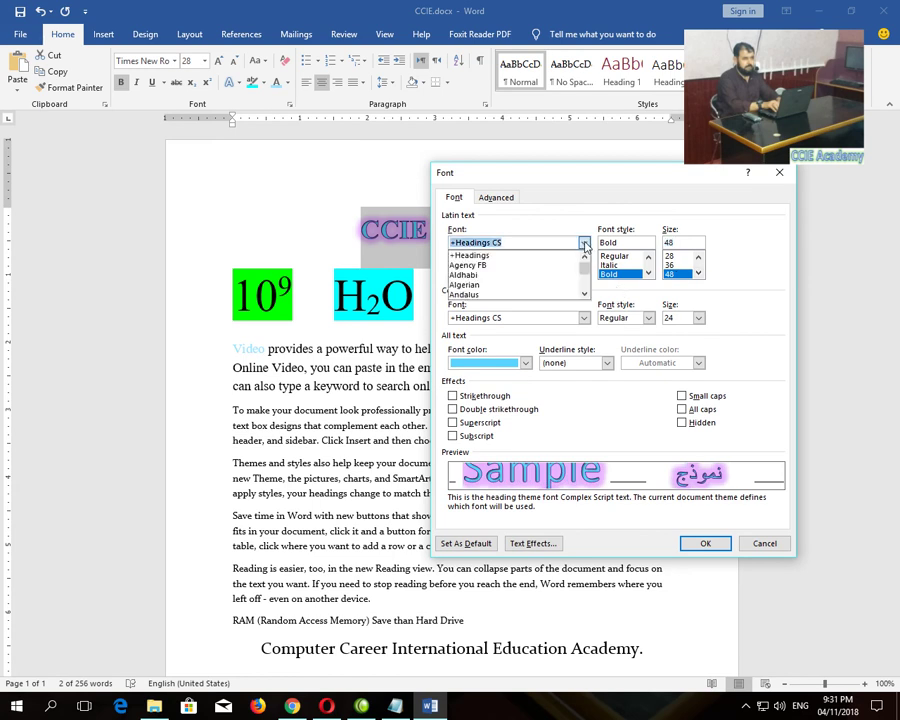
click(516, 274)
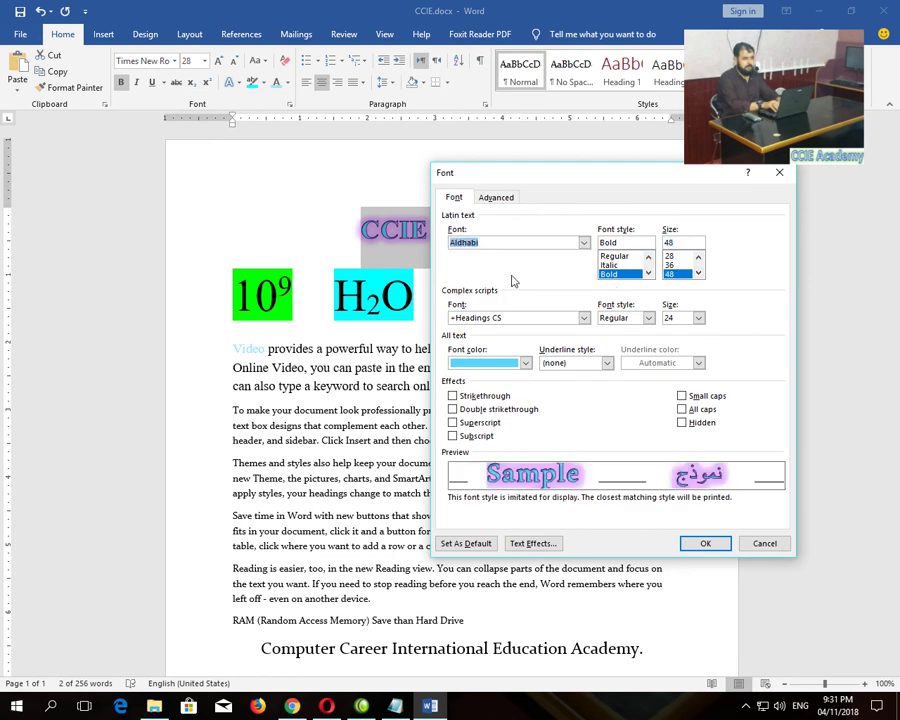
click(705, 544)
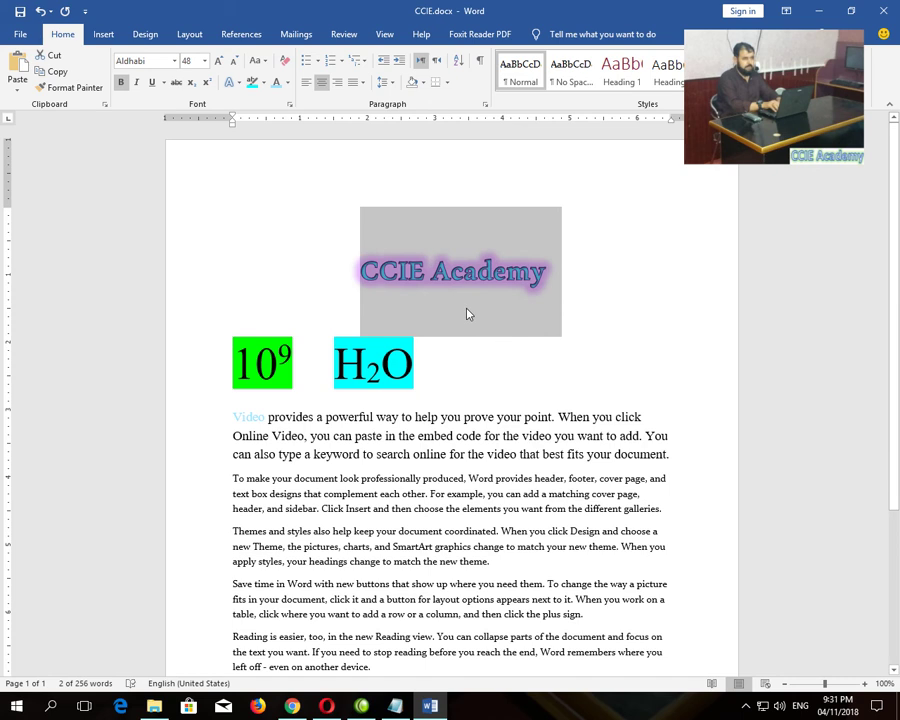
key(ctrl+z)
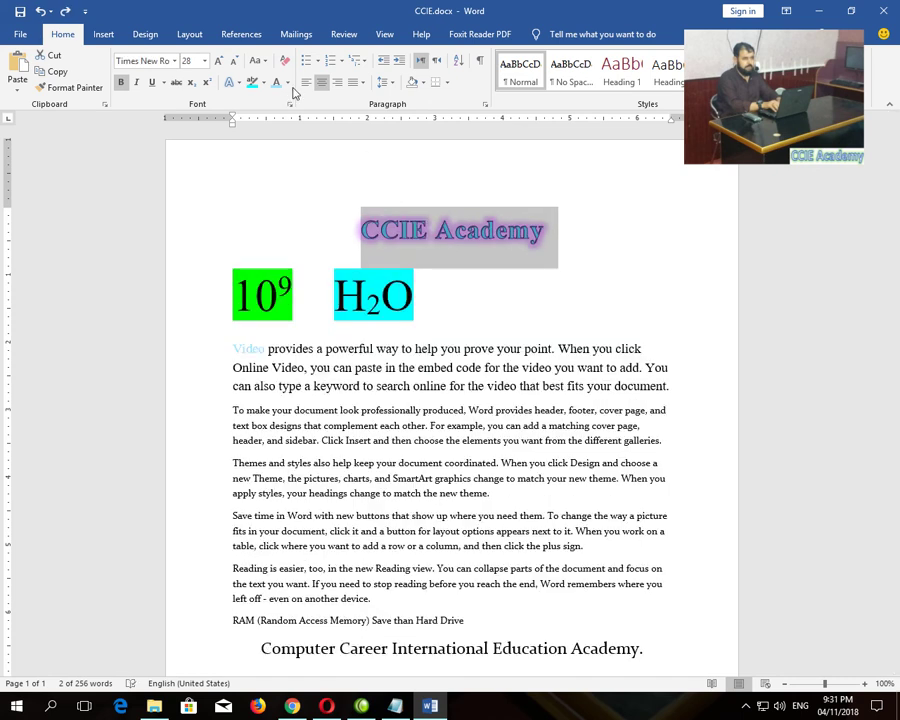
key(ctrl+z)
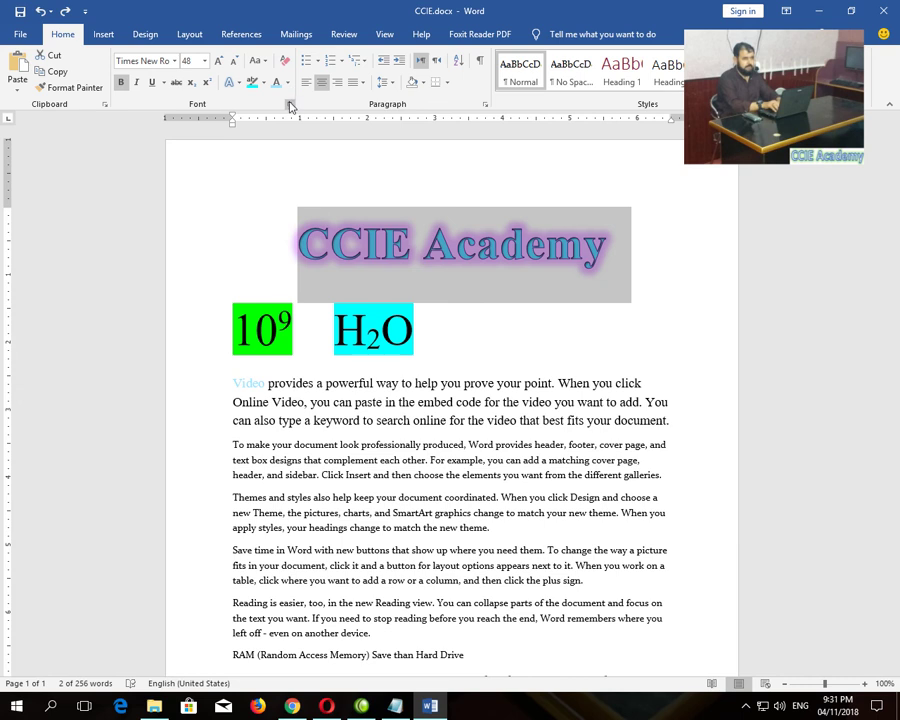
Look through the font color and underline style choices for the "CCIE Academy" heading in the Font dialog, and cancel it.
click(289, 104)
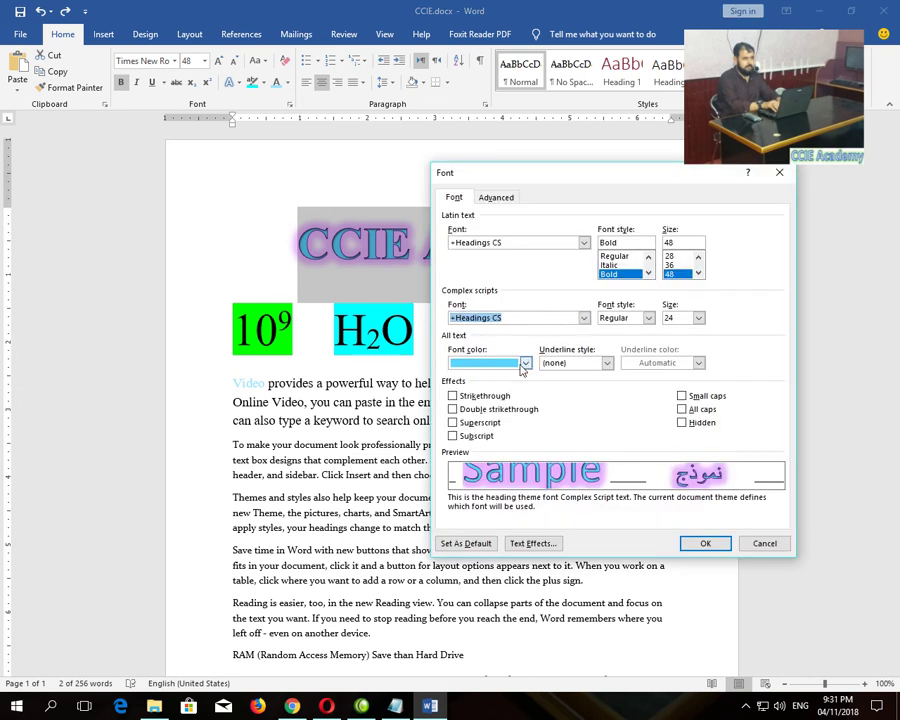
click(524, 363)
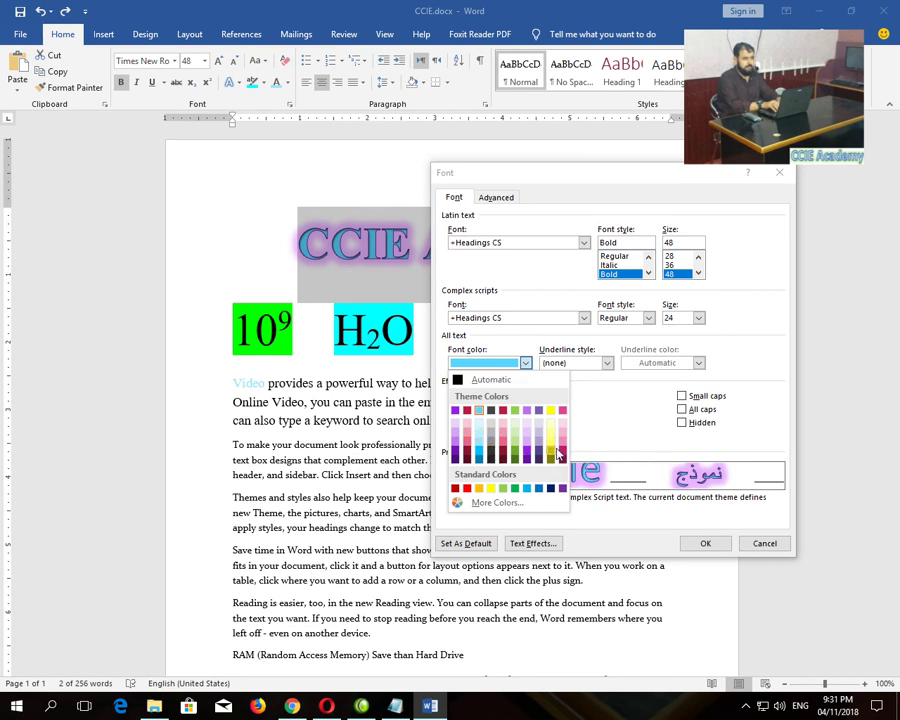
click(595, 410)
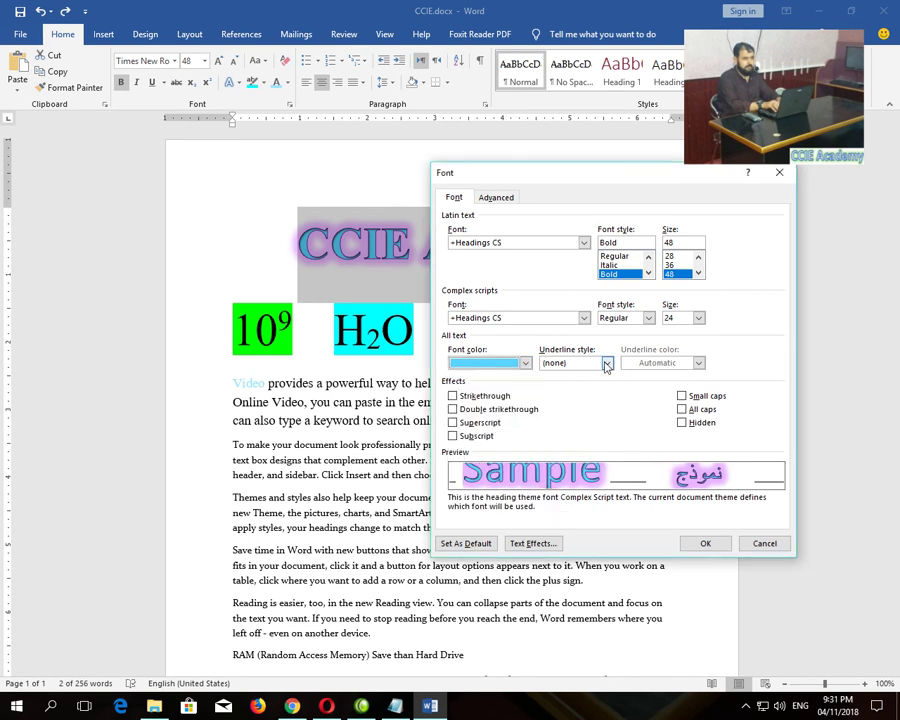
click(606, 363)
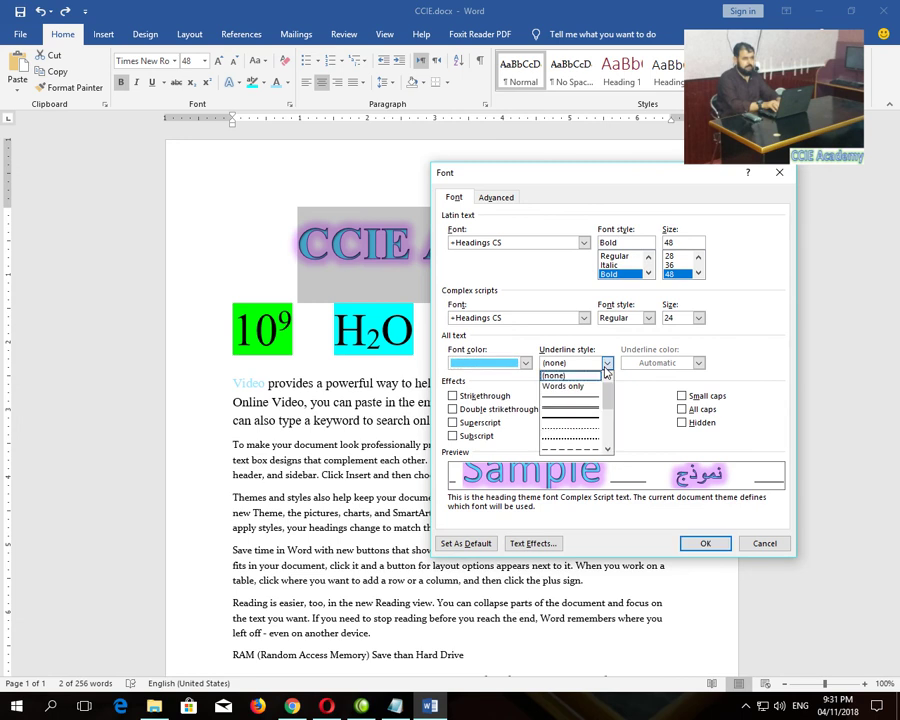
click(640, 402)
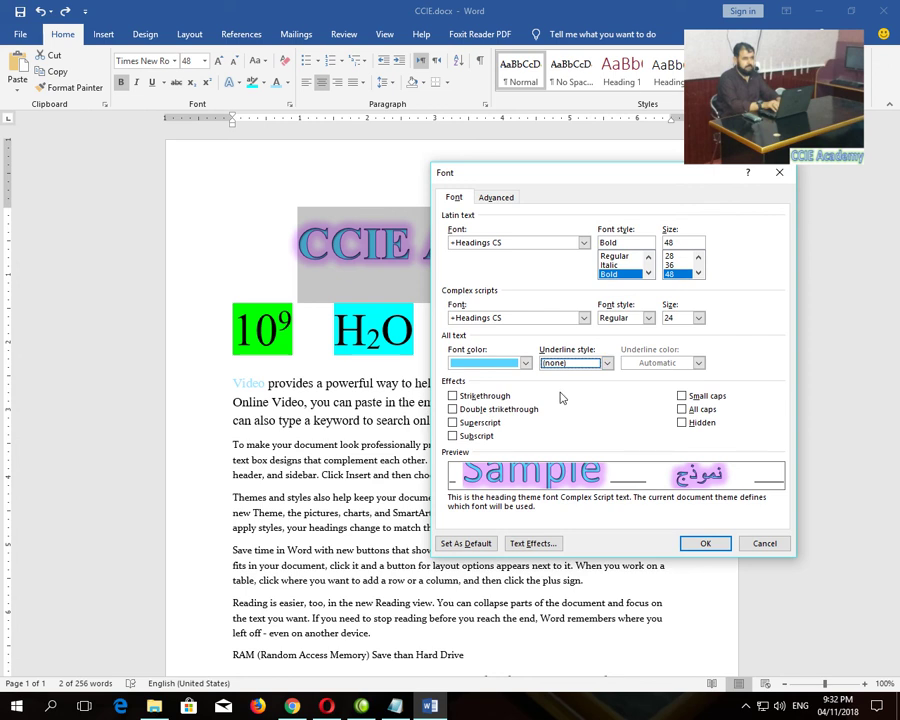
click(764, 543)
Underline the line "Computer Career International Education Academy." with a blue double underline, using the Font dialog for its style and color.
scroll(345, 486, down, 3)
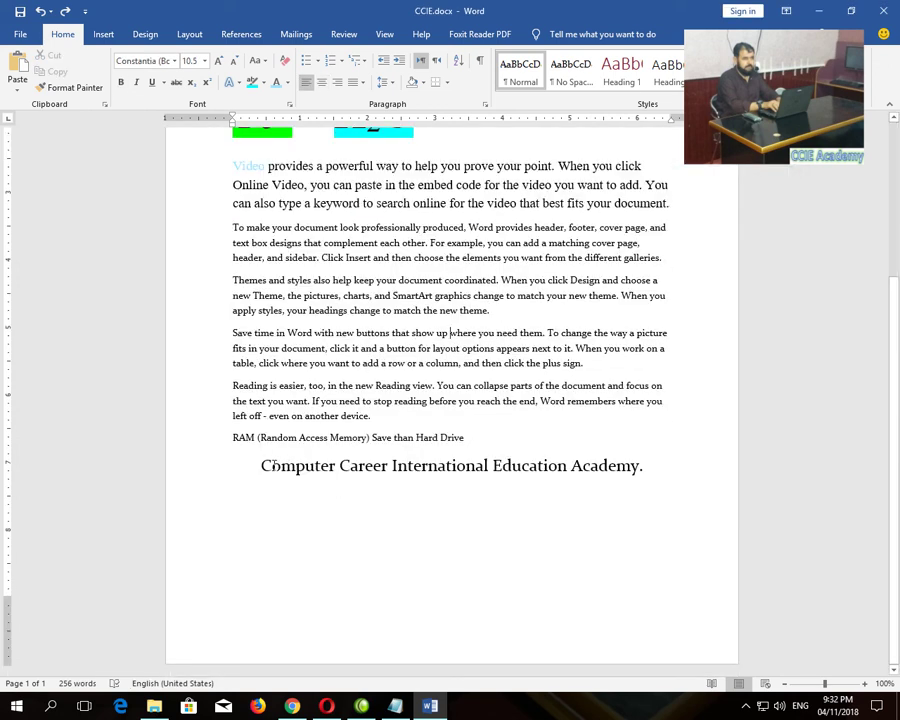
drag(262, 466, 657, 464)
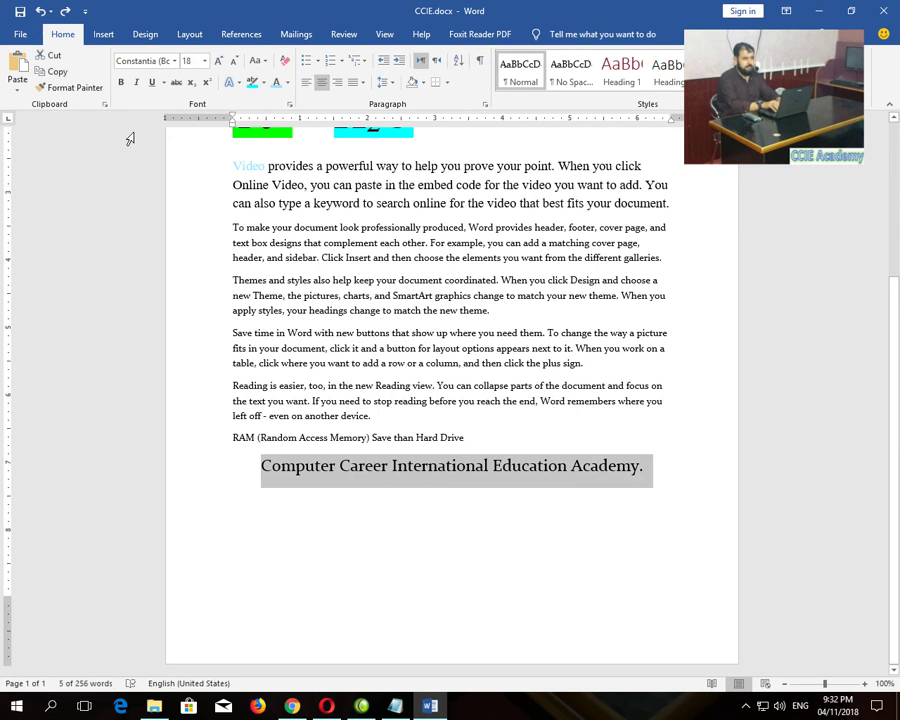
click(151, 82)
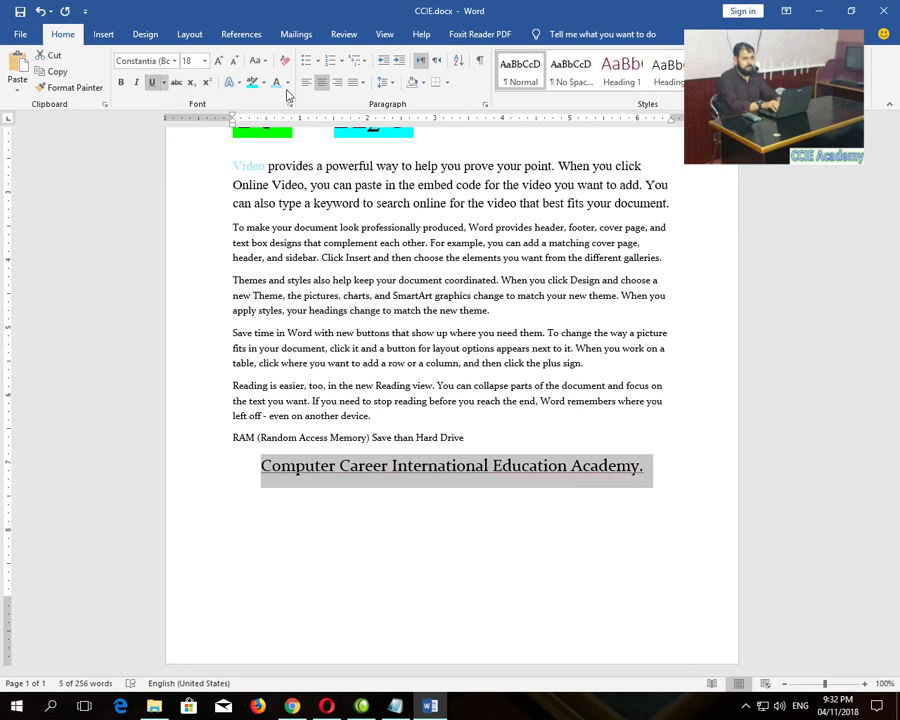
click(289, 103)
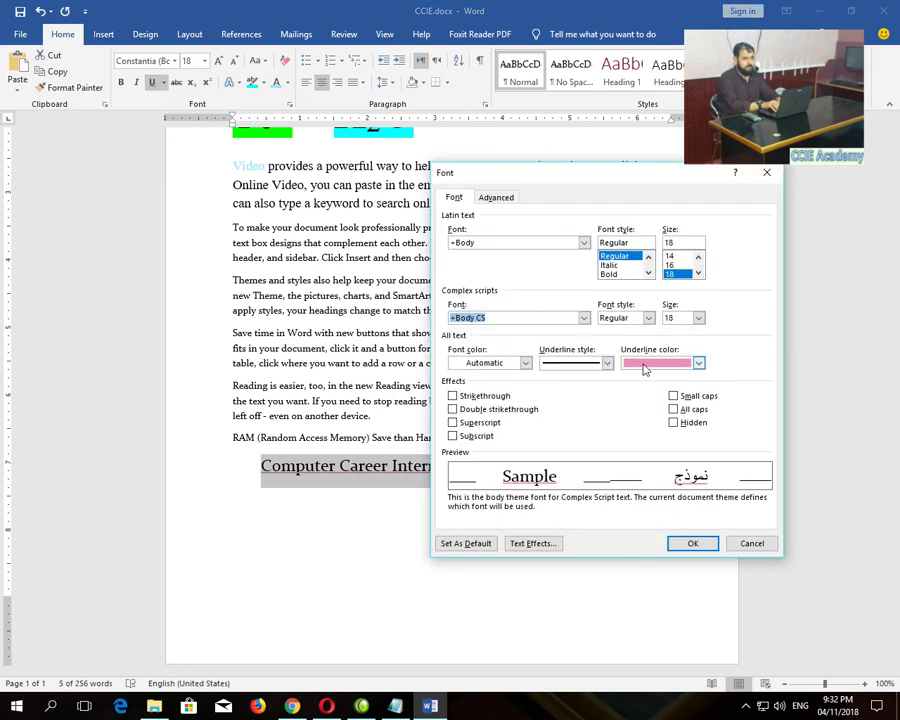
click(645, 363)
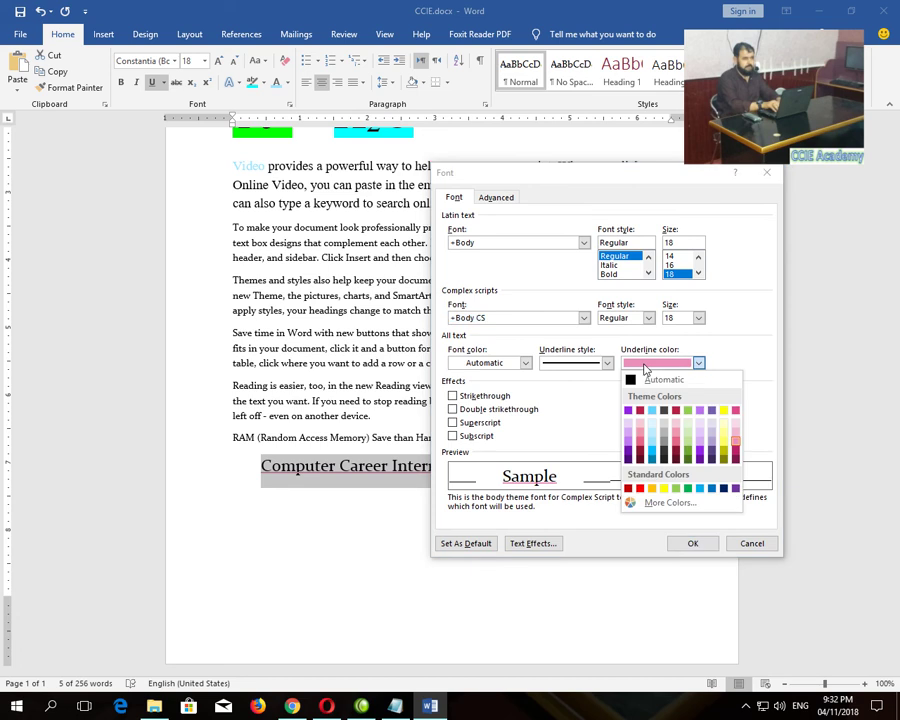
click(652, 452)
click(606, 363)
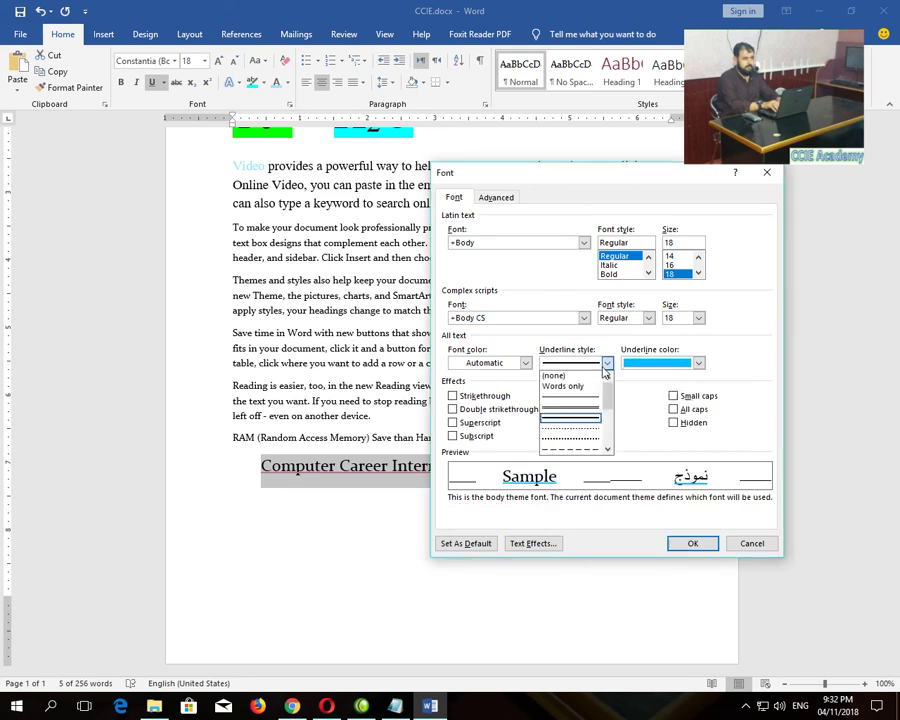
click(569, 409)
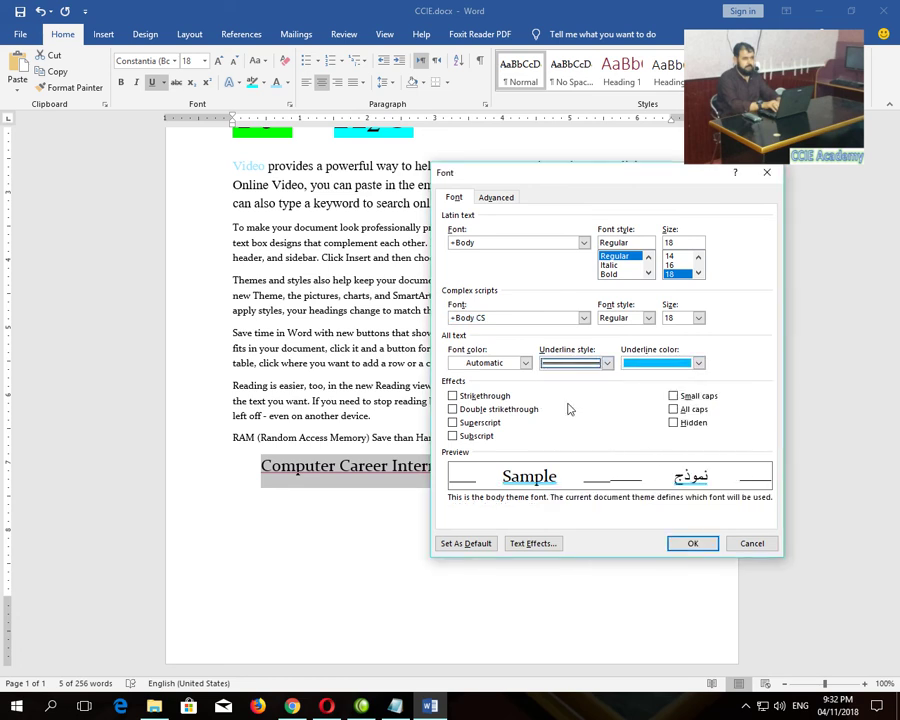
Set the font color of the "Computer Career International Education Academy." line to light purple and apply the Font dialog settings.
click(525, 362)
click(455, 447)
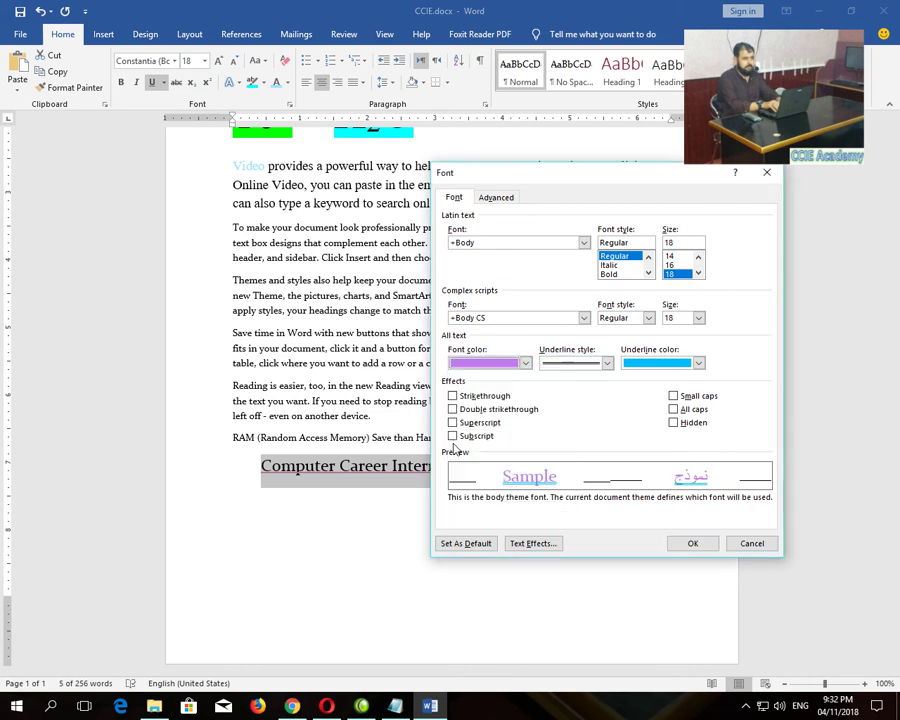
click(691, 543)
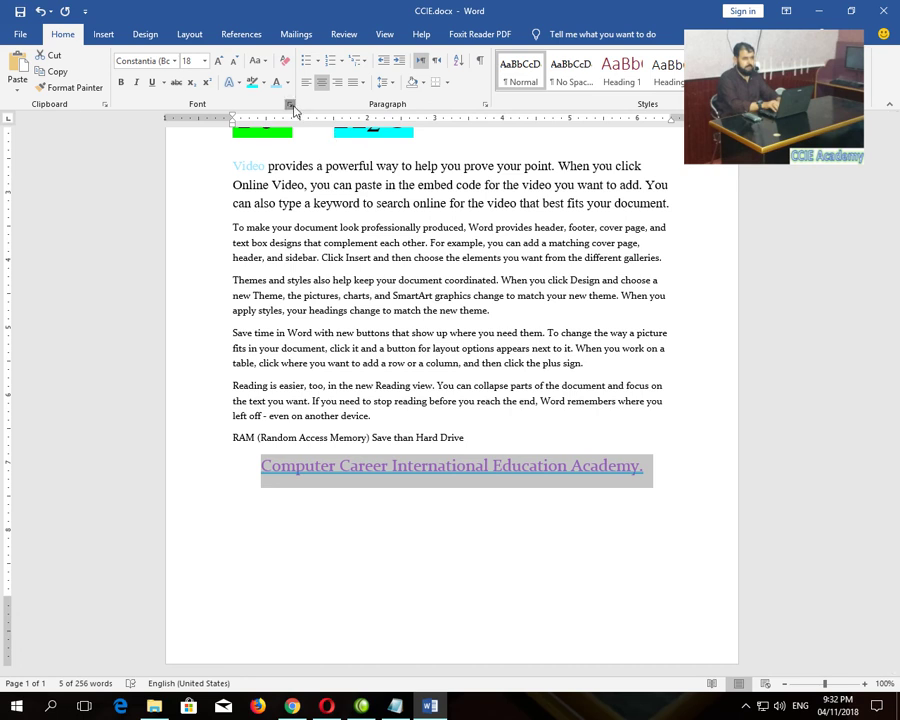
Reset the "Computer Career International Education Academy." line to the Automatic font color and underline style (none) in the Font dialog.
key(ctrl+d)
click(525, 362)
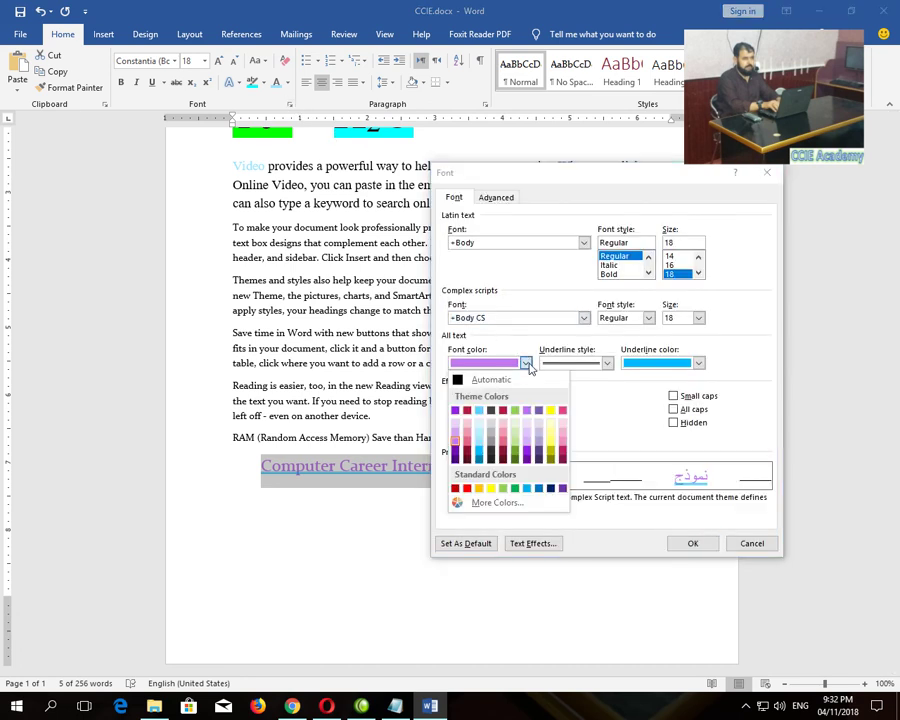
click(547, 376)
click(565, 362)
click(560, 375)
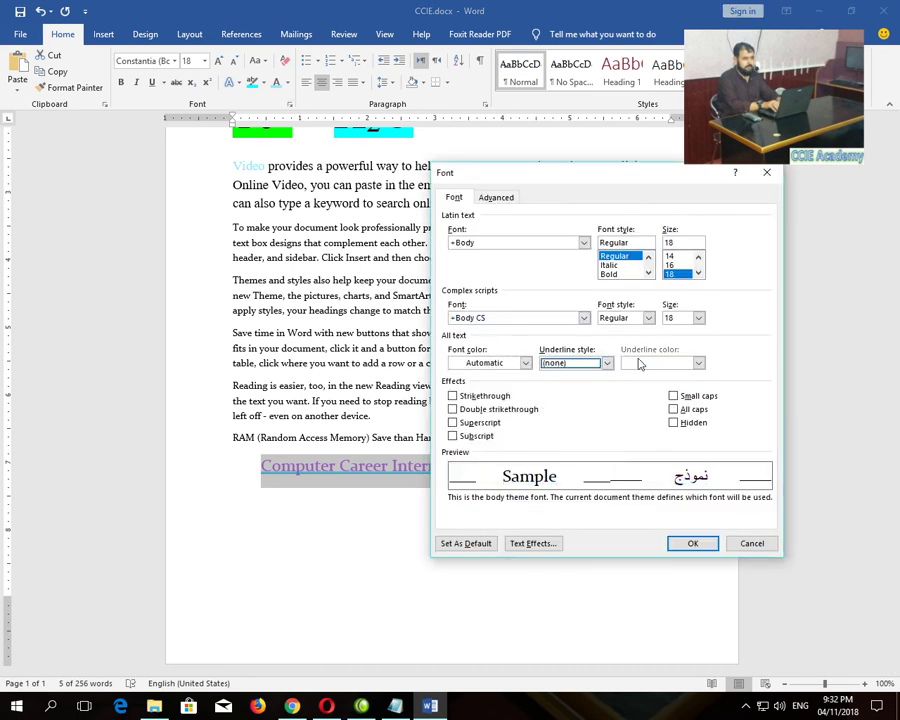
click(691, 543)
click(552, 510)
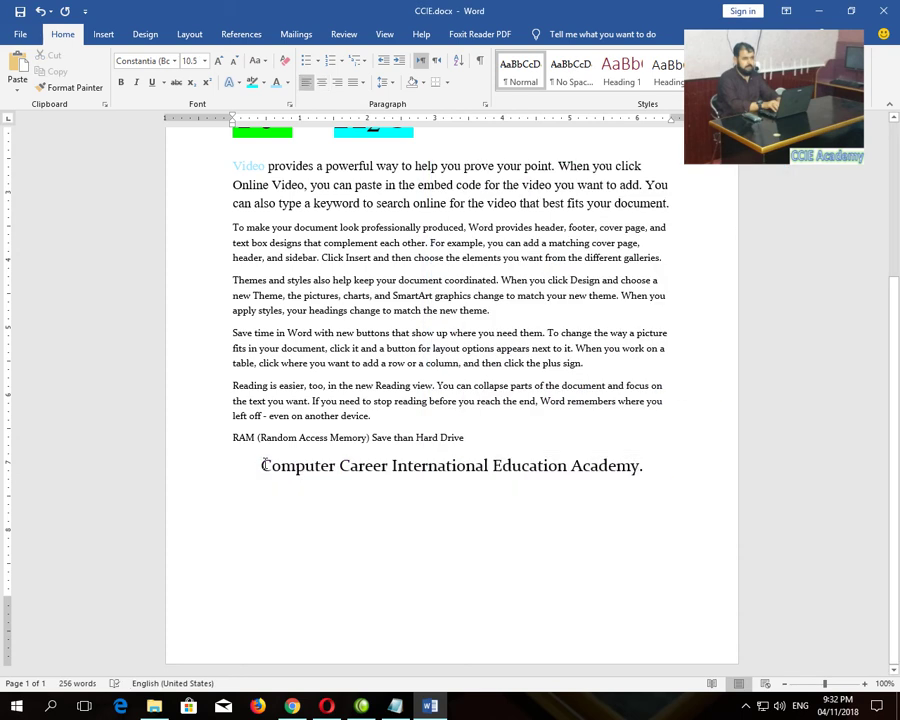
drag(264, 465, 335, 468)
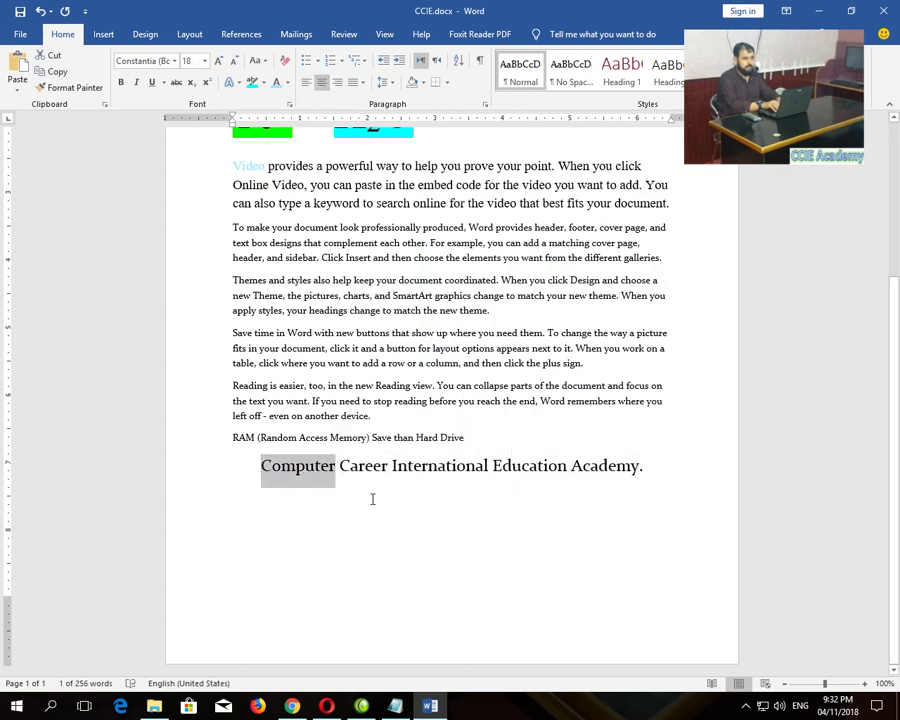
click(343, 508)
click(289, 104)
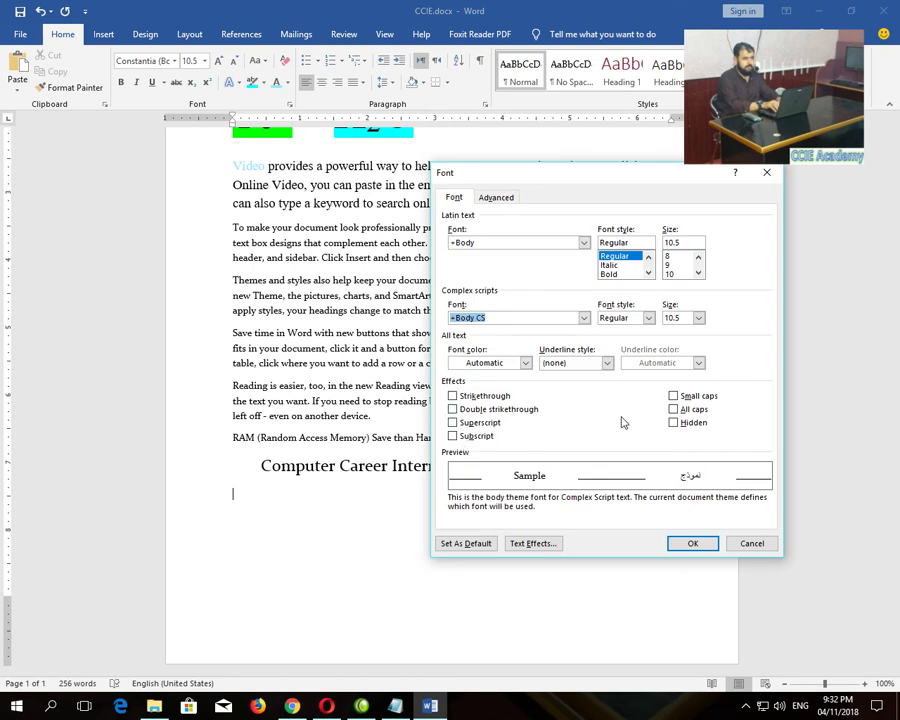
click(745, 546)
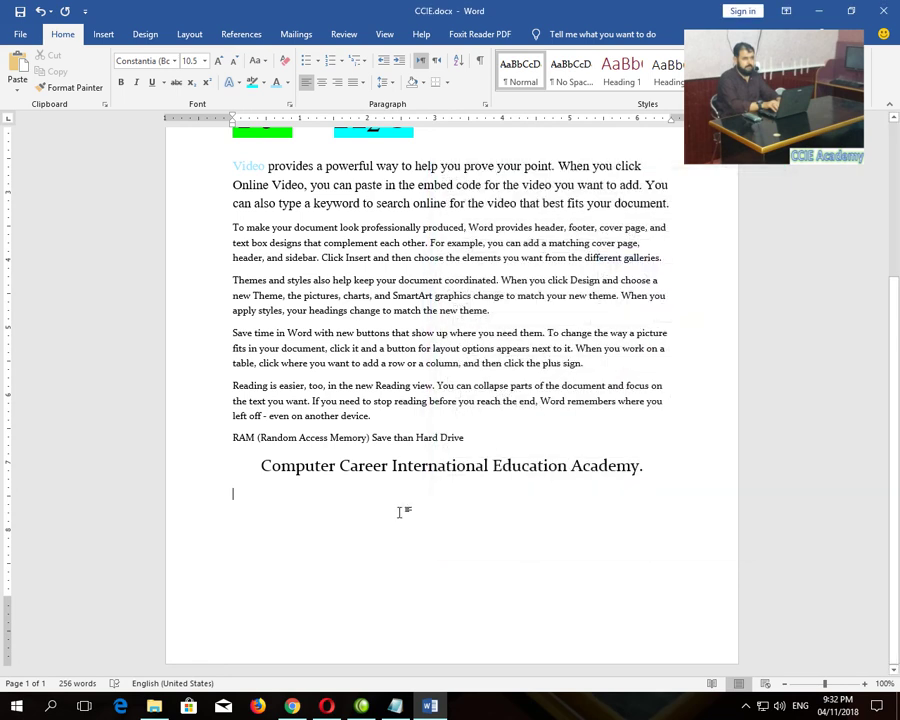
Apply the Small caps effect to "Computer Career International Education Academy" in the Font dialog.
drag(275, 466, 639, 467)
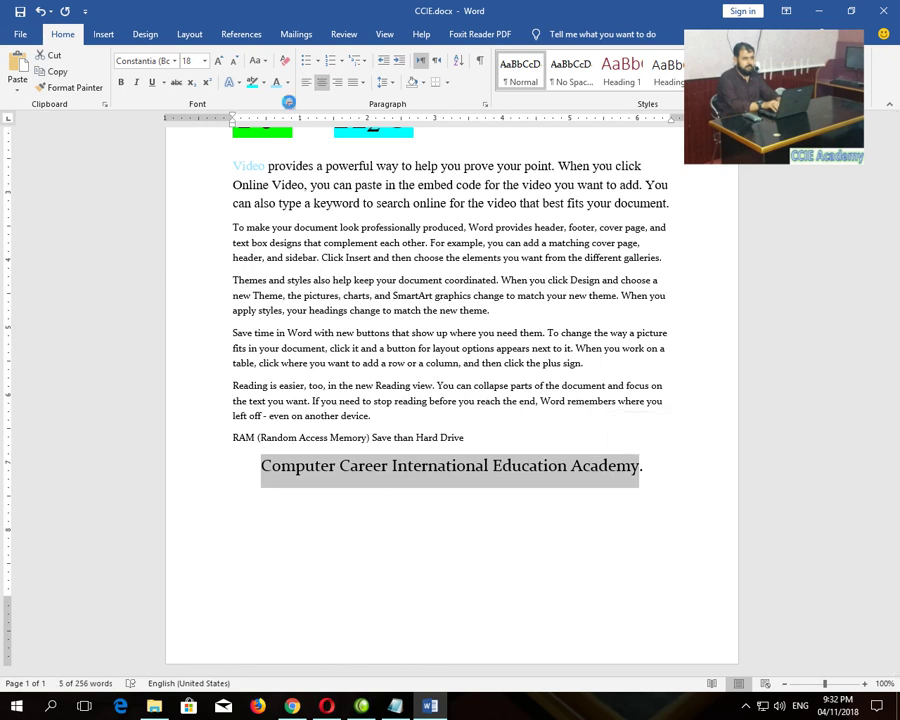
click(290, 104)
click(674, 396)
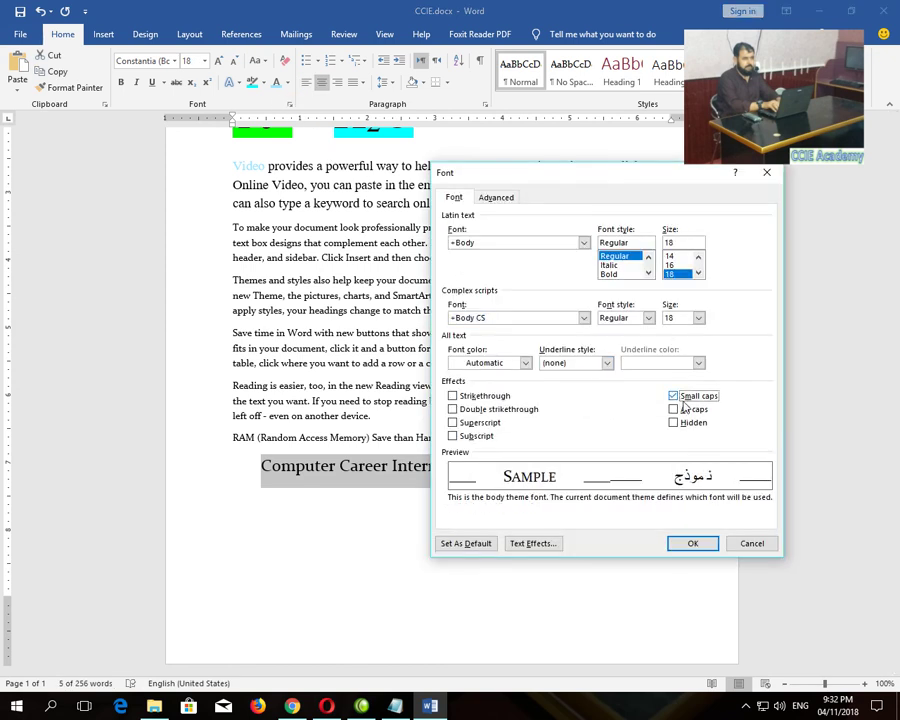
click(690, 544)
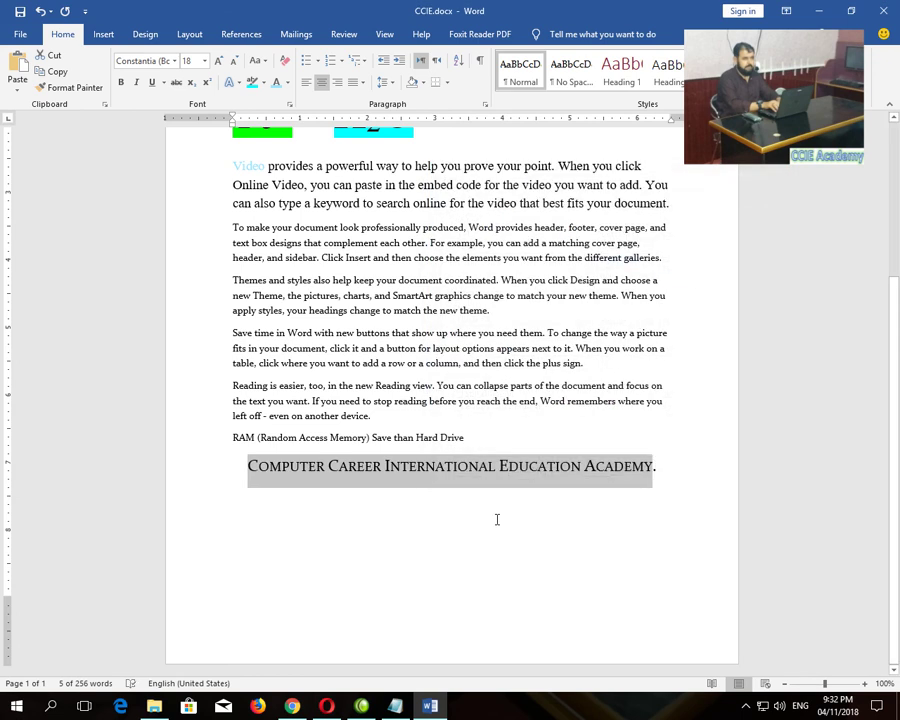
Replace Small caps with the All caps effect on "Computer Career International Education Academy".
click(289, 104)
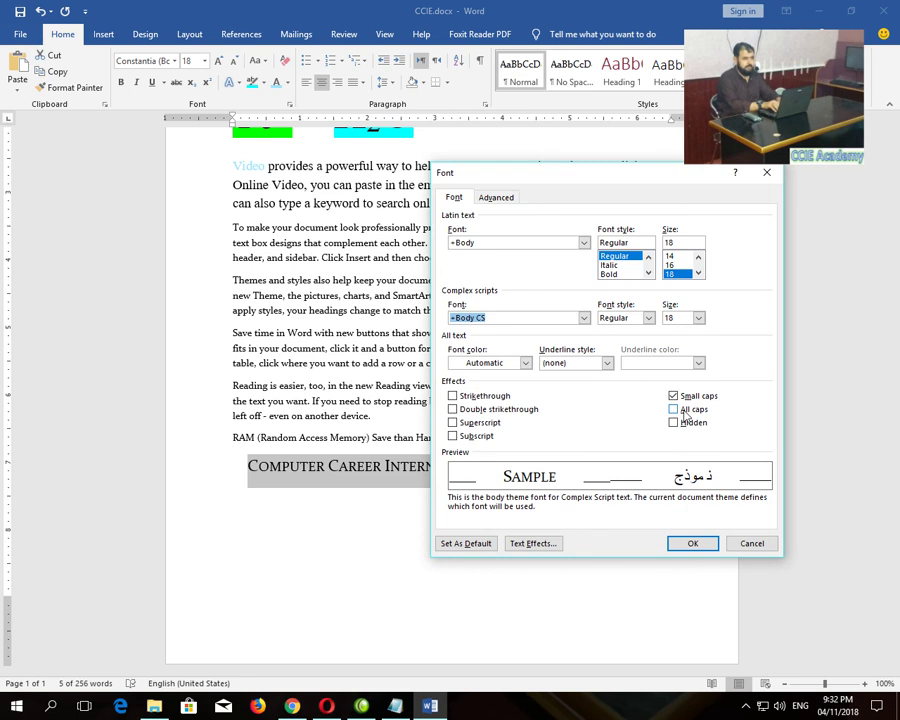
click(686, 412)
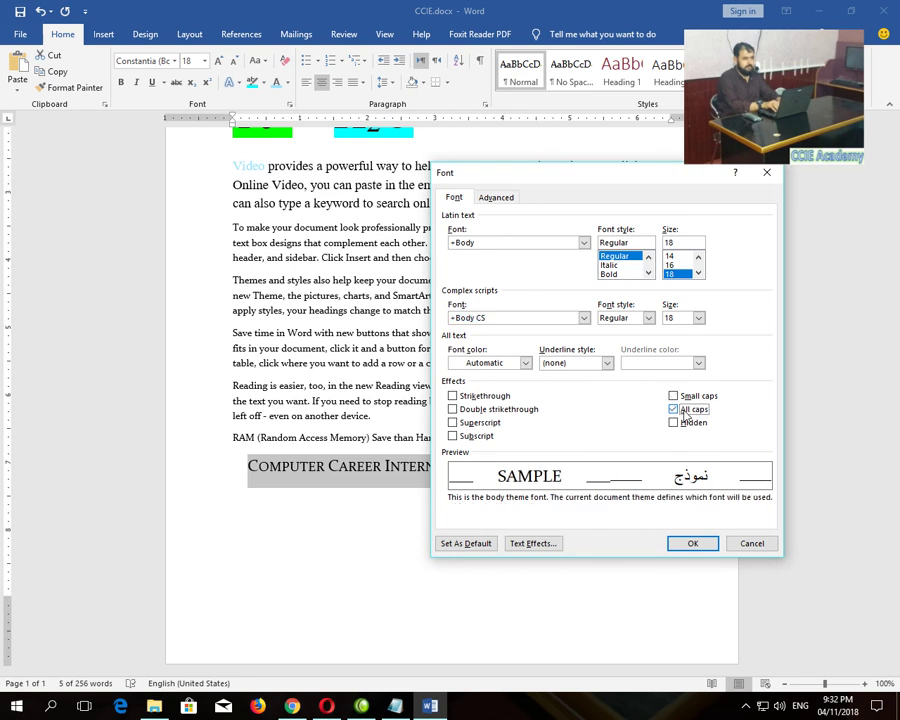
click(692, 550)
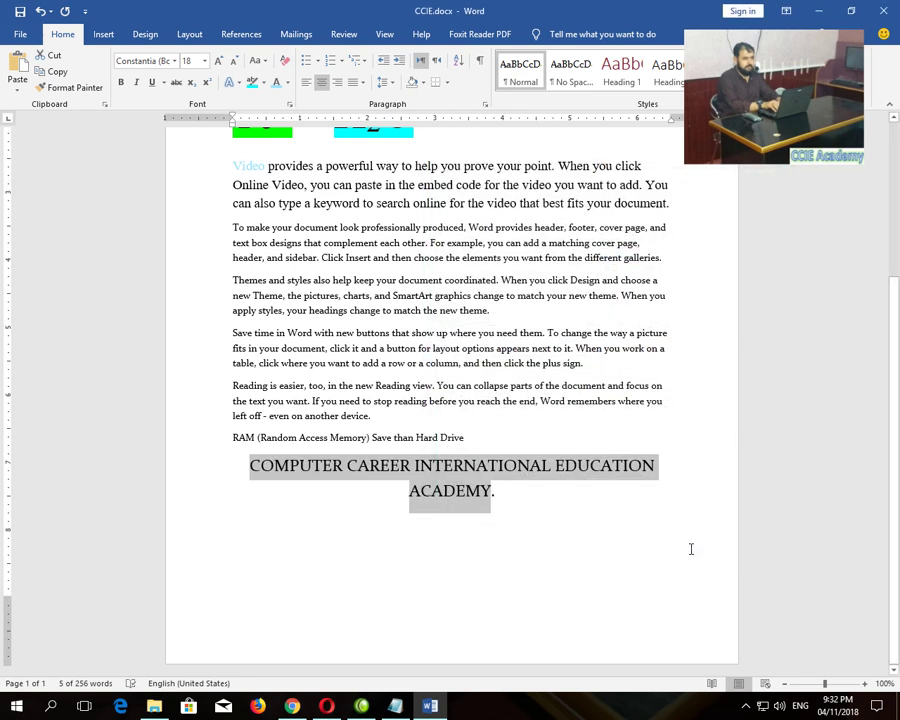
Remove the All caps effect from "Computer Career International Education Academy" and deselect the text.
click(290, 106)
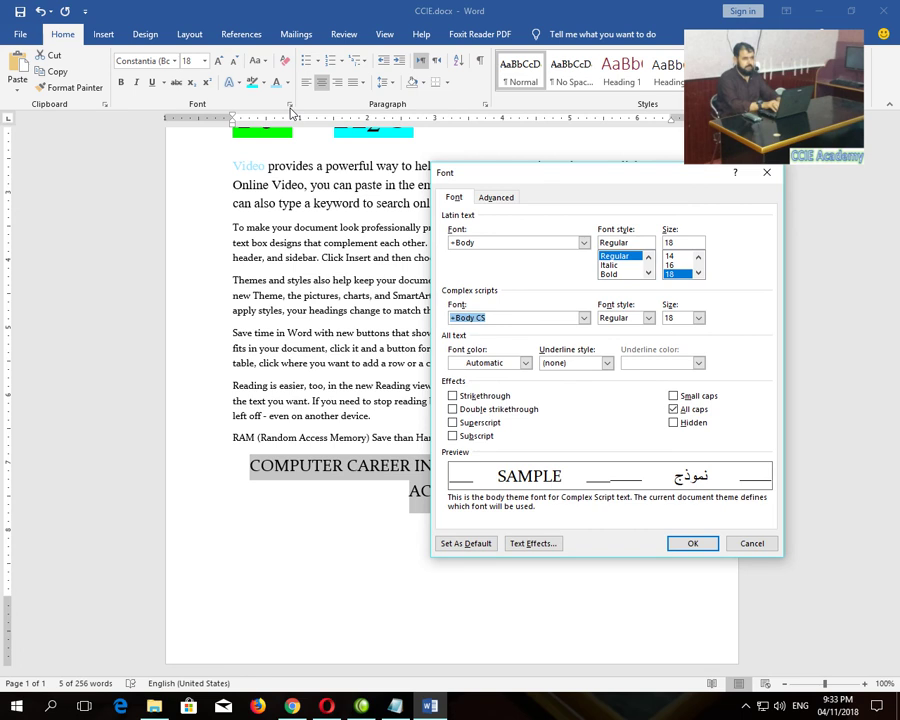
click(673, 409)
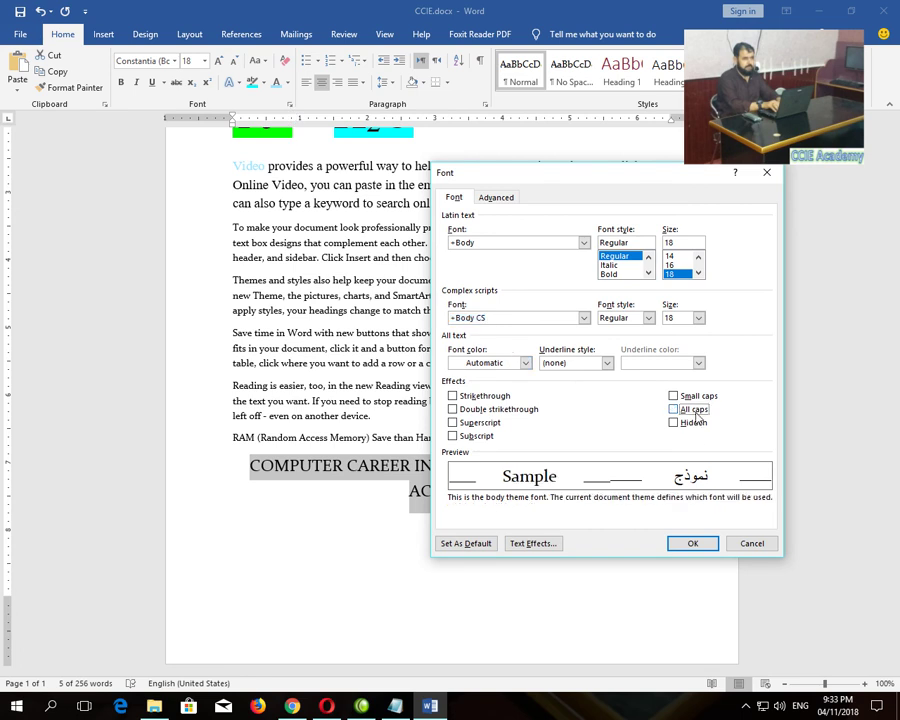
click(684, 541)
click(592, 522)
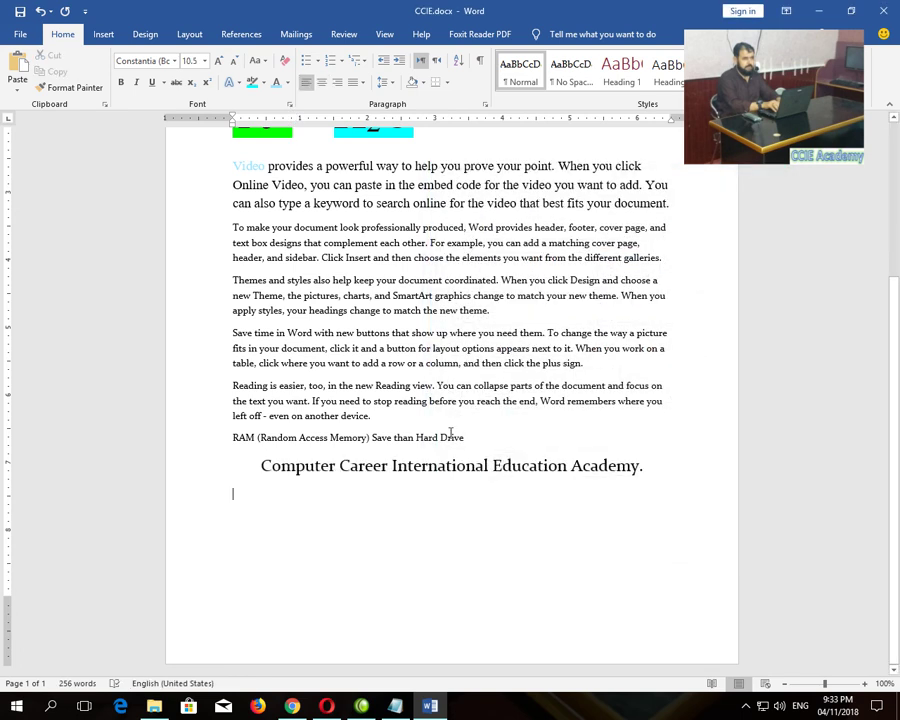
Set the font color of the "RAM (Random Access Memory) Save than Hard Drive" line to dark pink.
drag(466, 437, 233, 445)
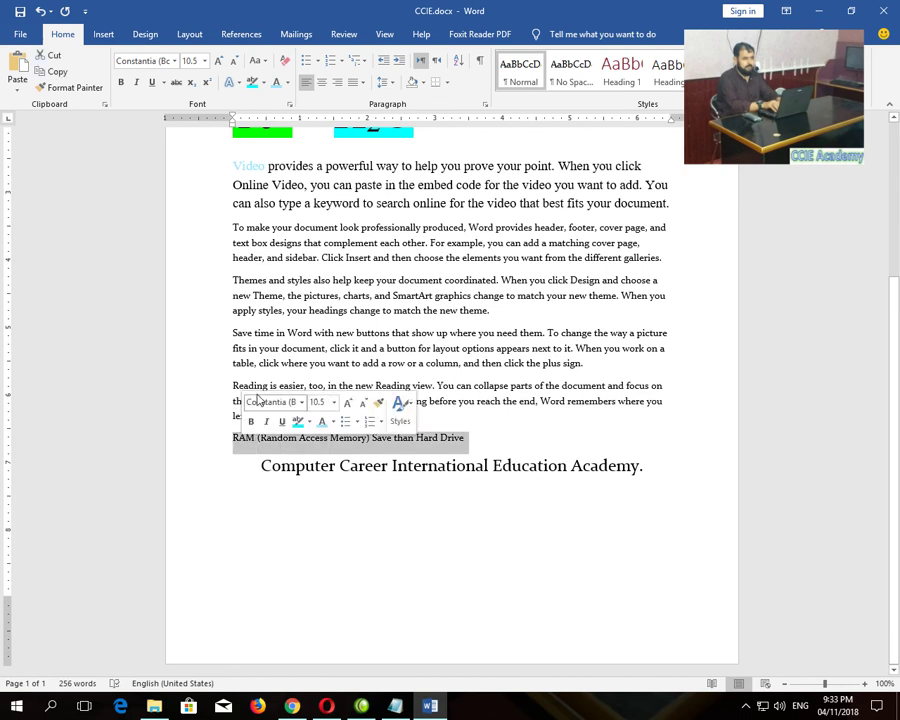
click(278, 86)
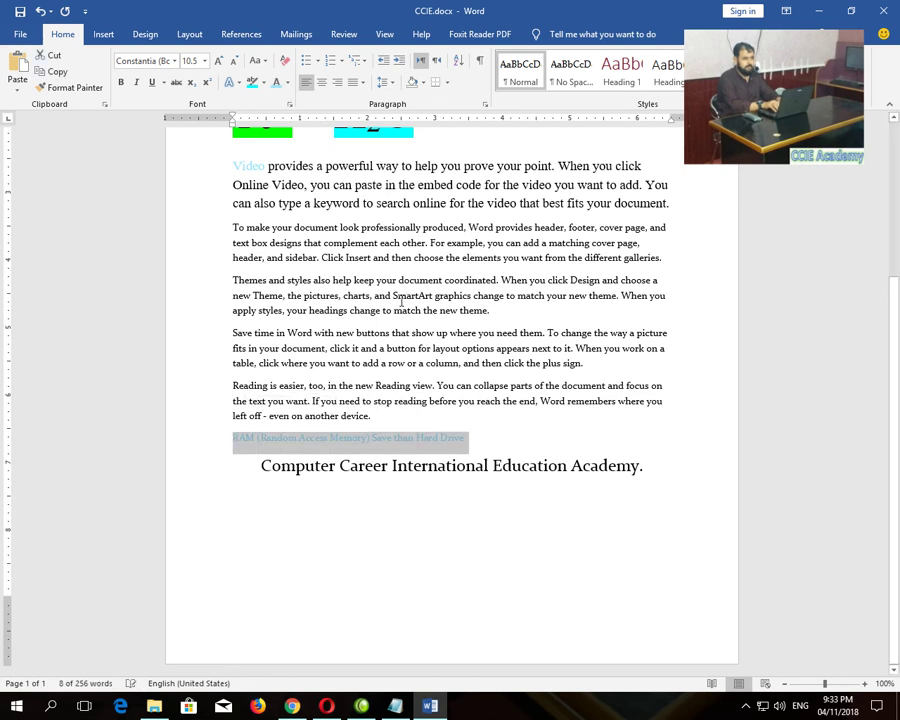
click(288, 82)
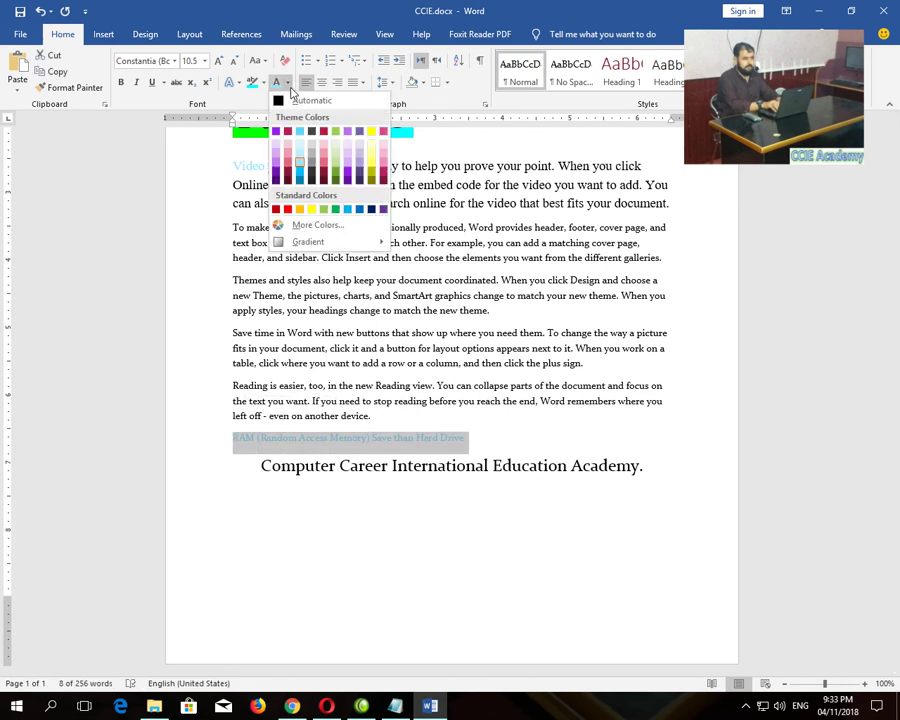
click(381, 170)
Make the "RAM (Random Access Memory) Save than Hard Drive" line bold and center it.
click(121, 83)
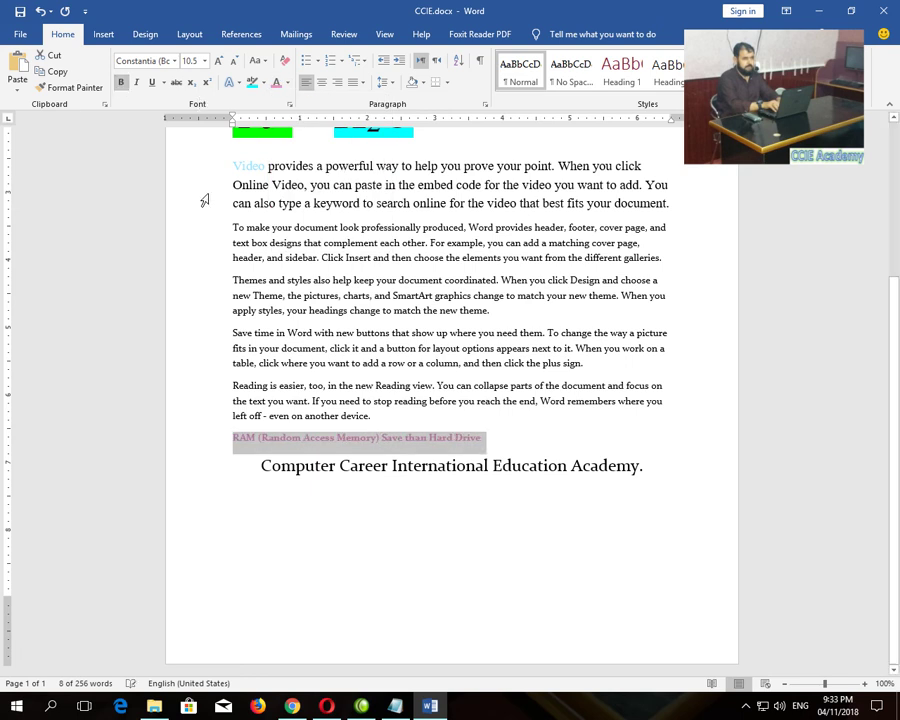
click(322, 83)
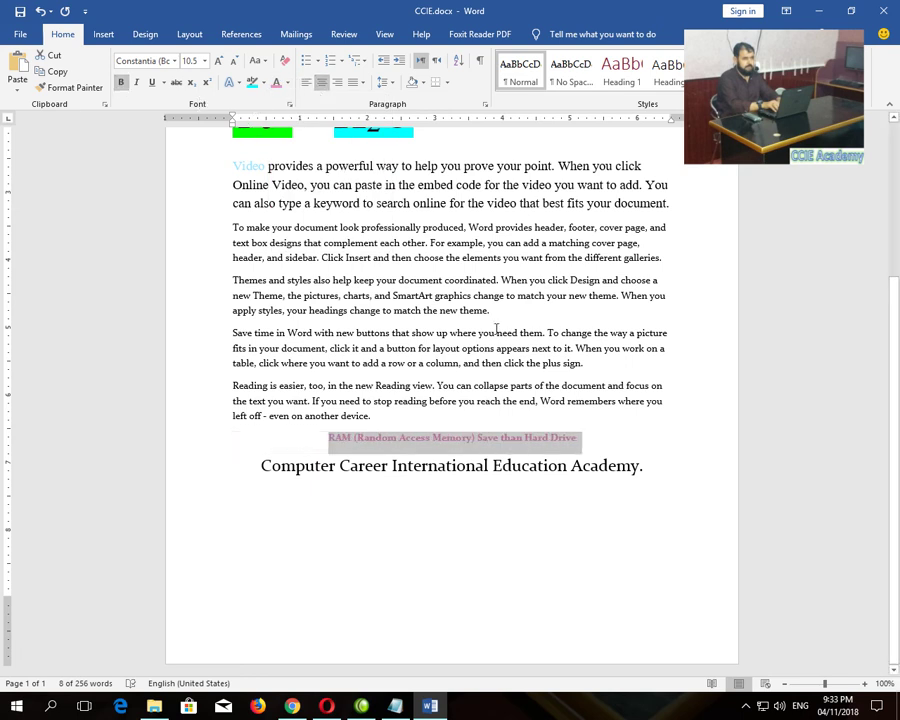
Apply the Hidden font effect to the pink "RAM (Random Access Memory) Save than Hard Drive" line.
click(540, 426)
drag(562, 438, 325, 442)
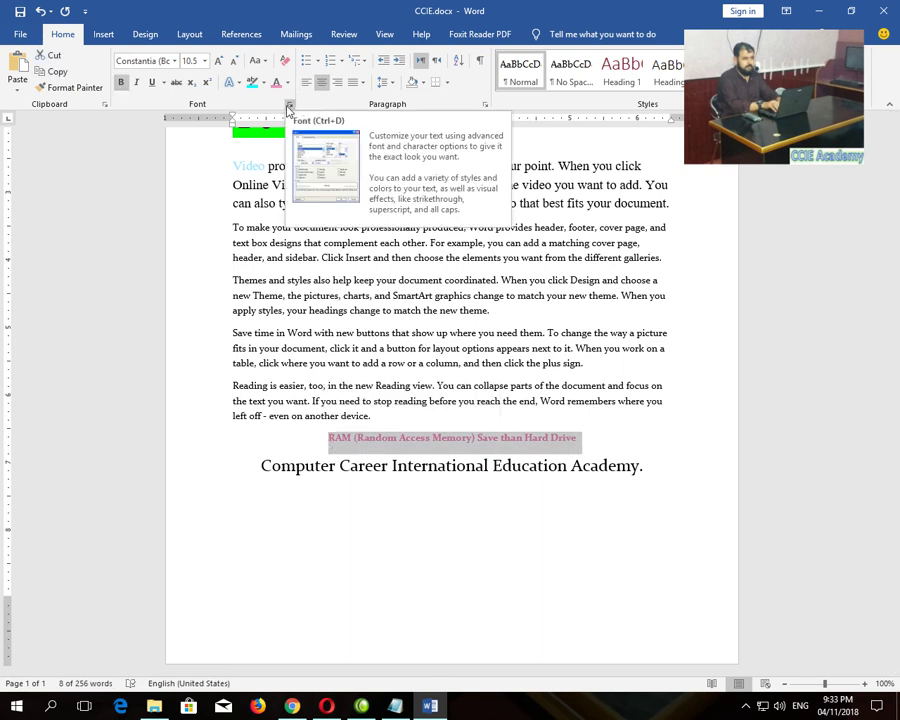
click(289, 107)
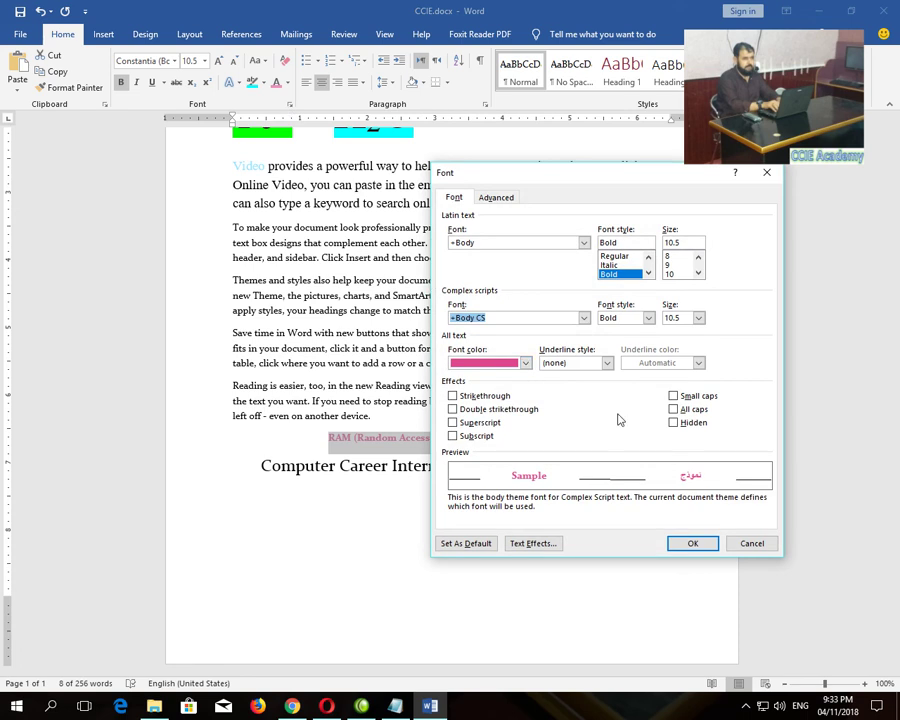
click(673, 422)
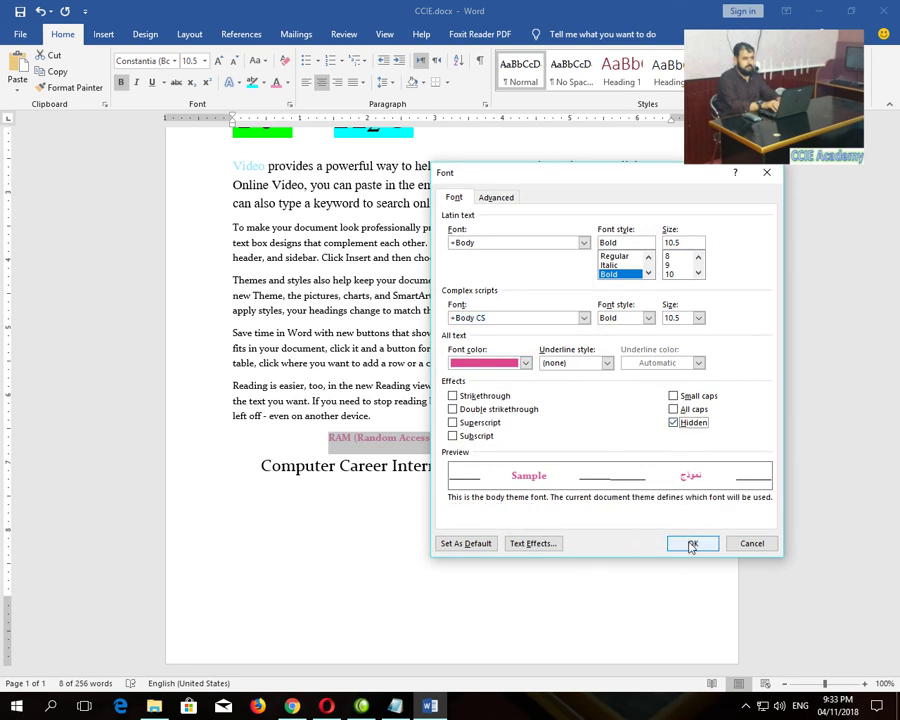
click(691, 545)
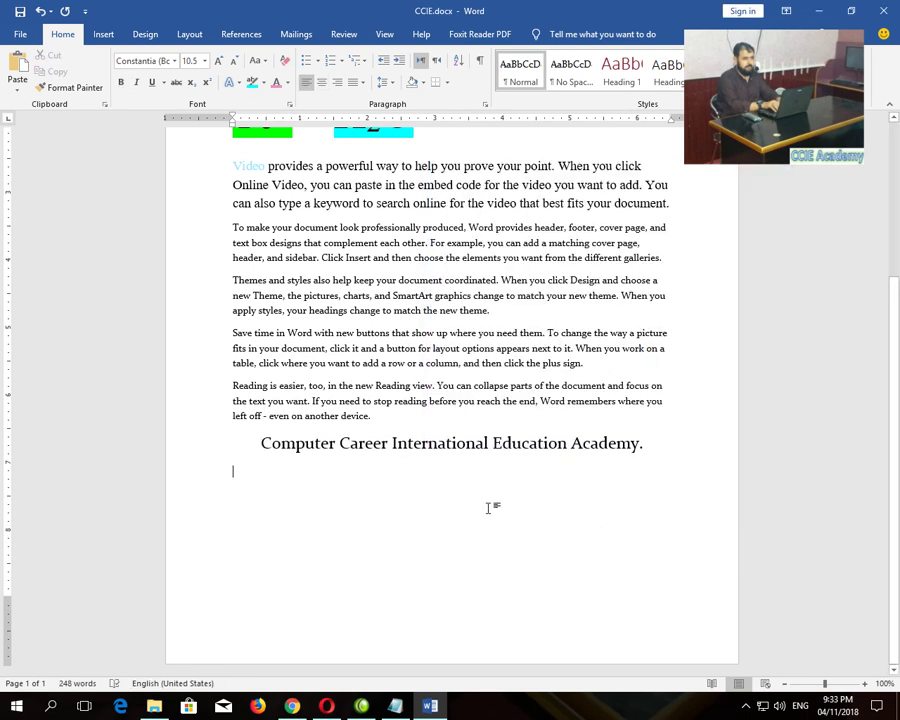
click(289, 104)
click(674, 423)
click(674, 423)
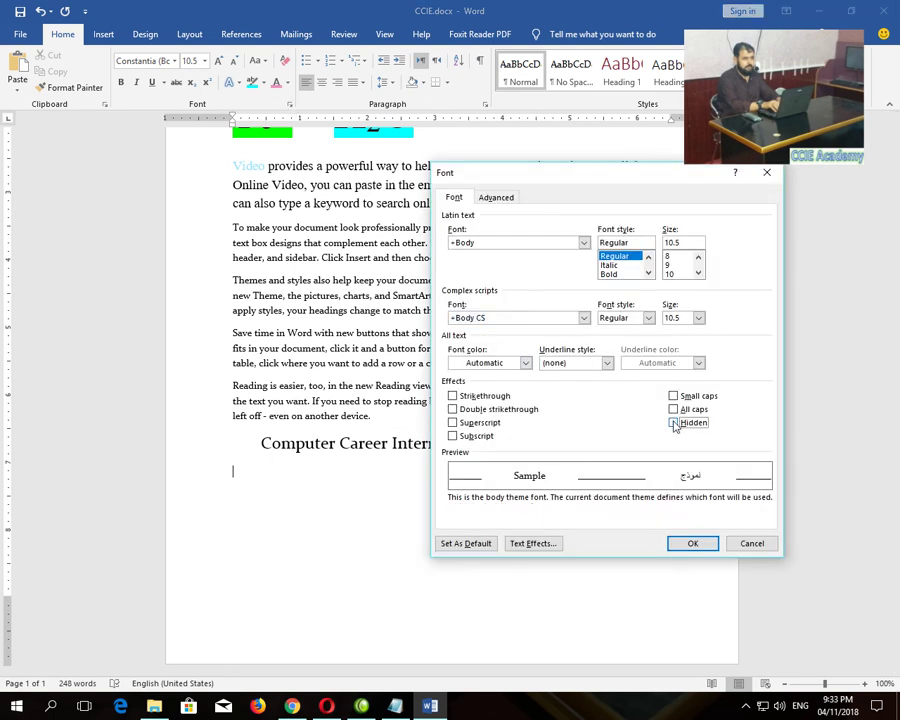
click(696, 543)
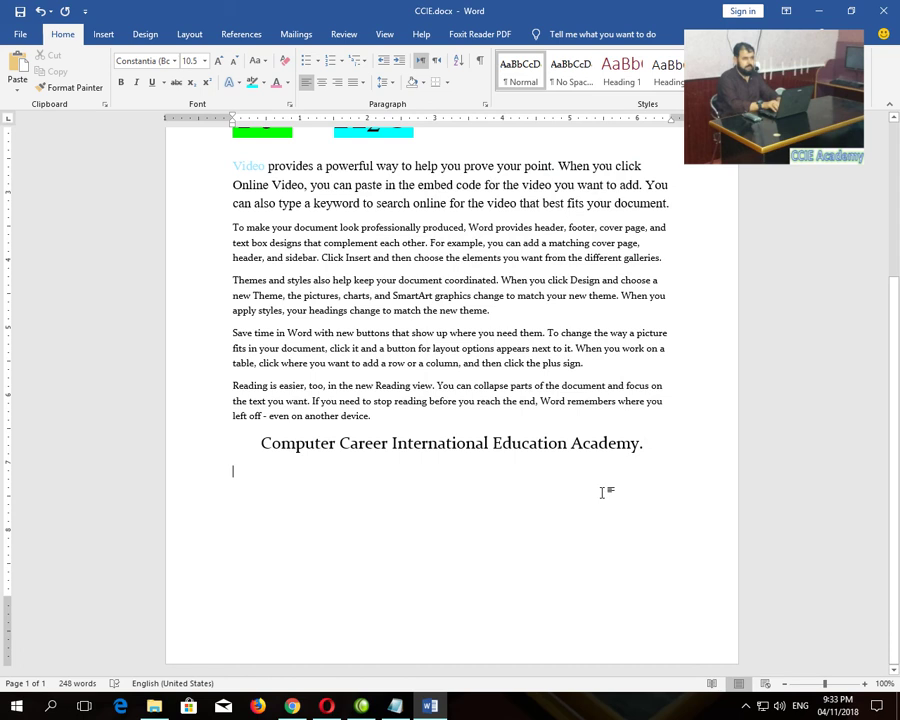
Remove the Hidden effect from the text between "left off - even on another device." and "Computer Career International Education Academy." and deselect it.
drag(649, 447, 240, 428)
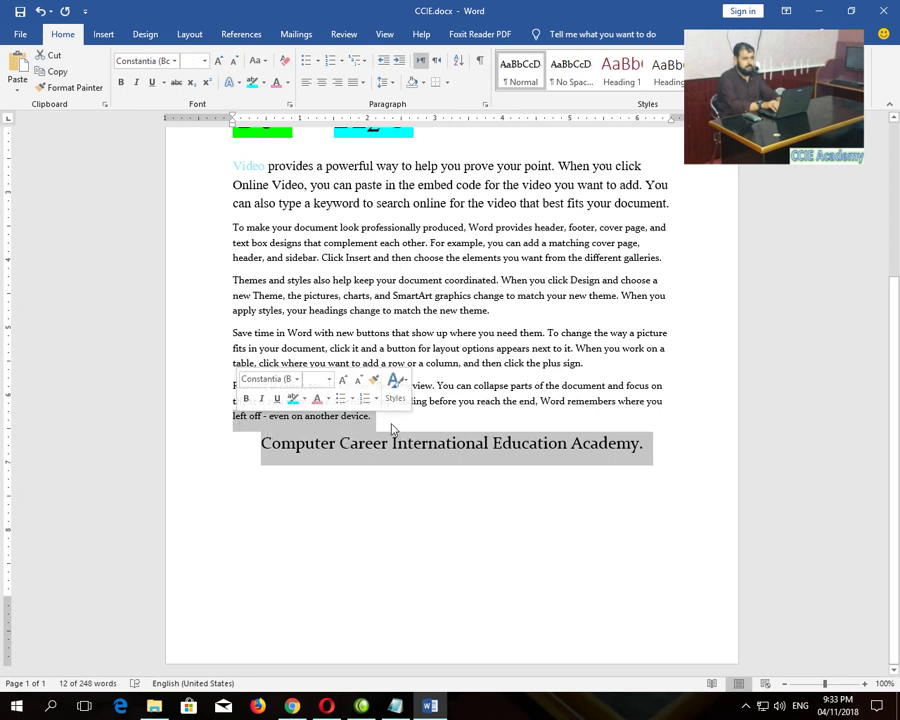
click(289, 104)
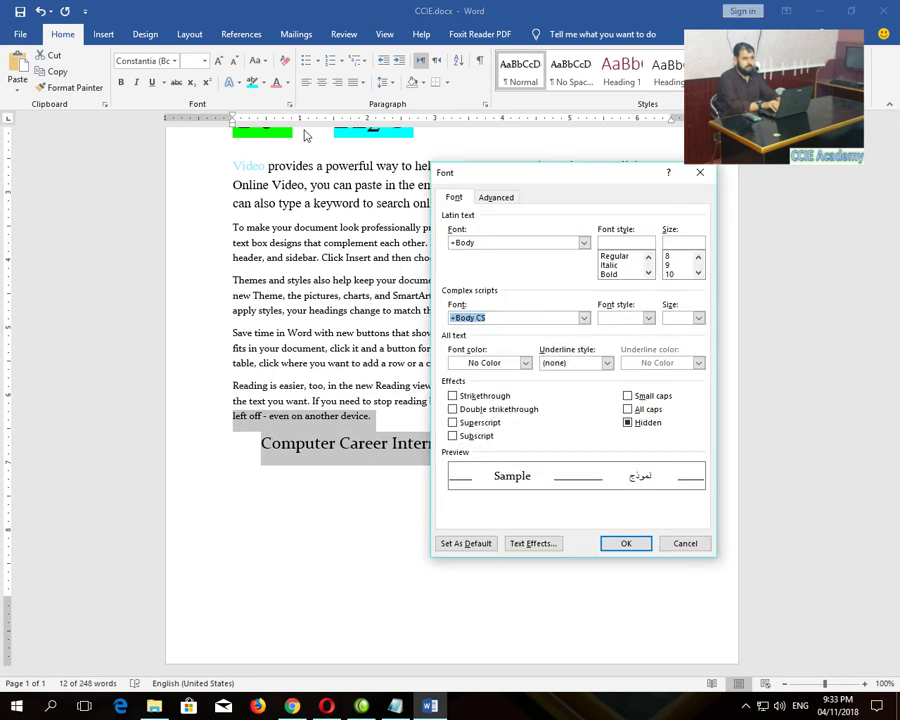
click(627, 422)
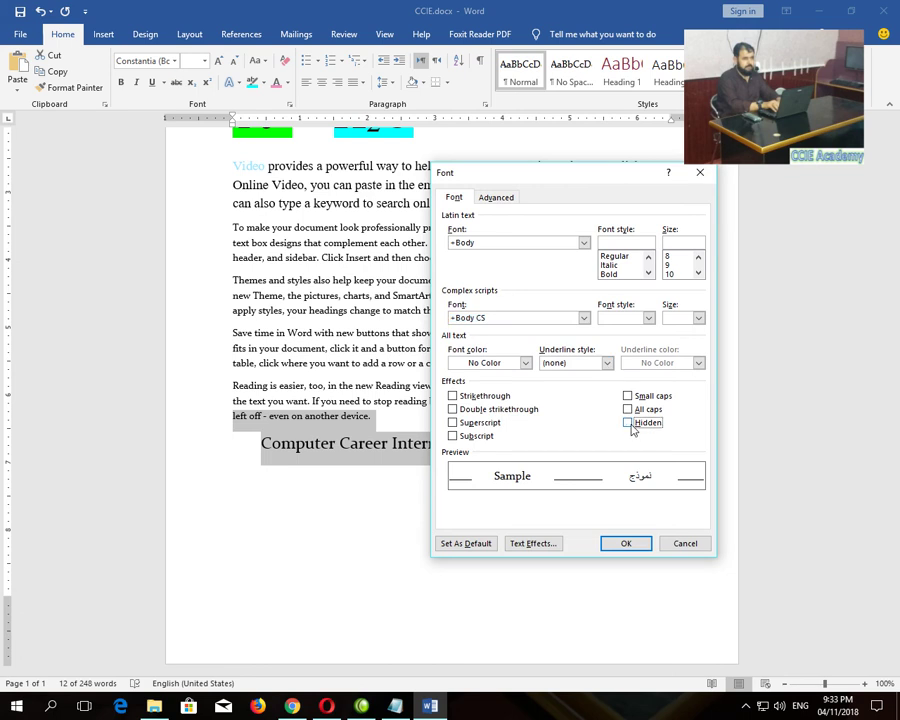
click(628, 543)
click(564, 532)
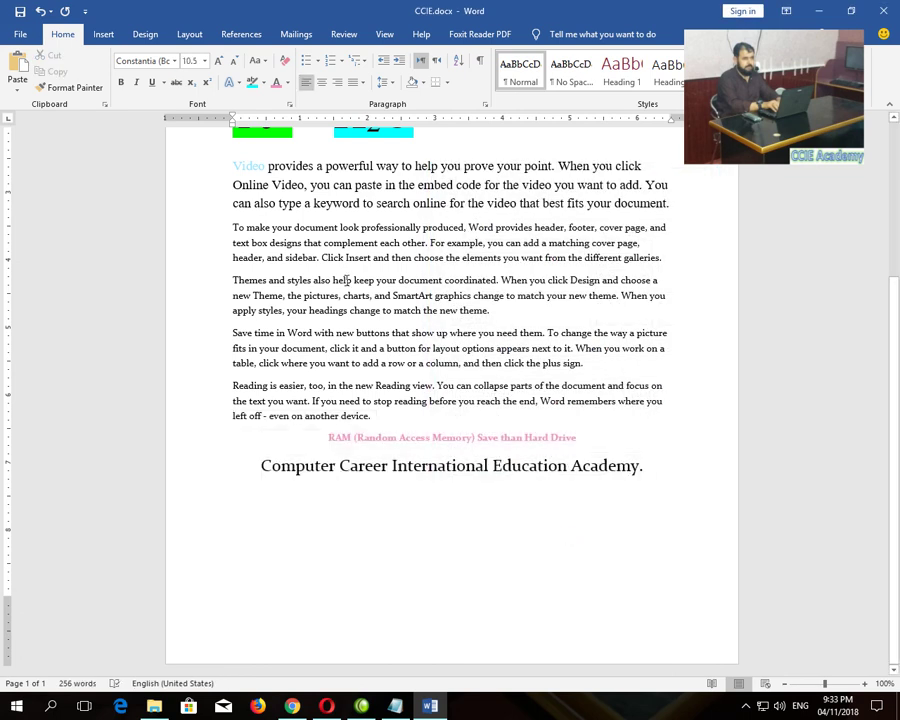
Examine the advanced character spacing and OpenType options in the Font dialog without changing anything.
click(289, 104)
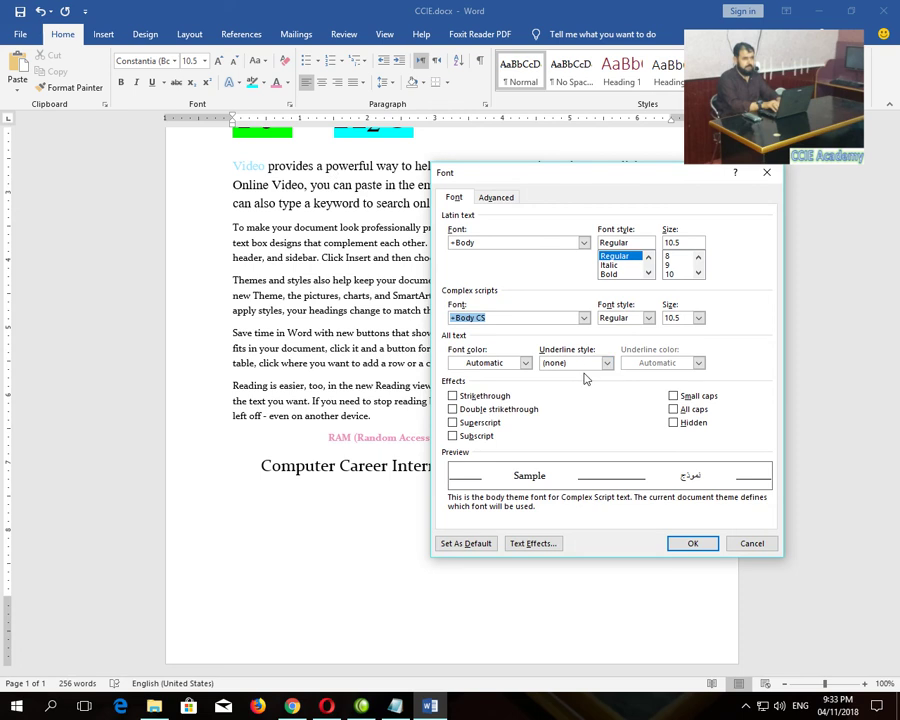
click(490, 198)
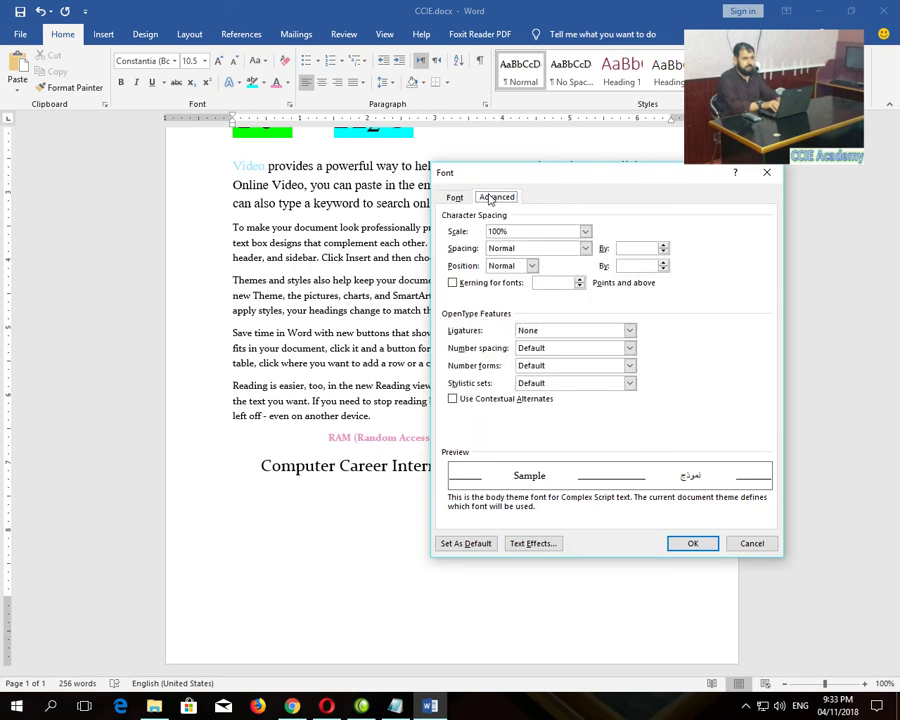
click(750, 544)
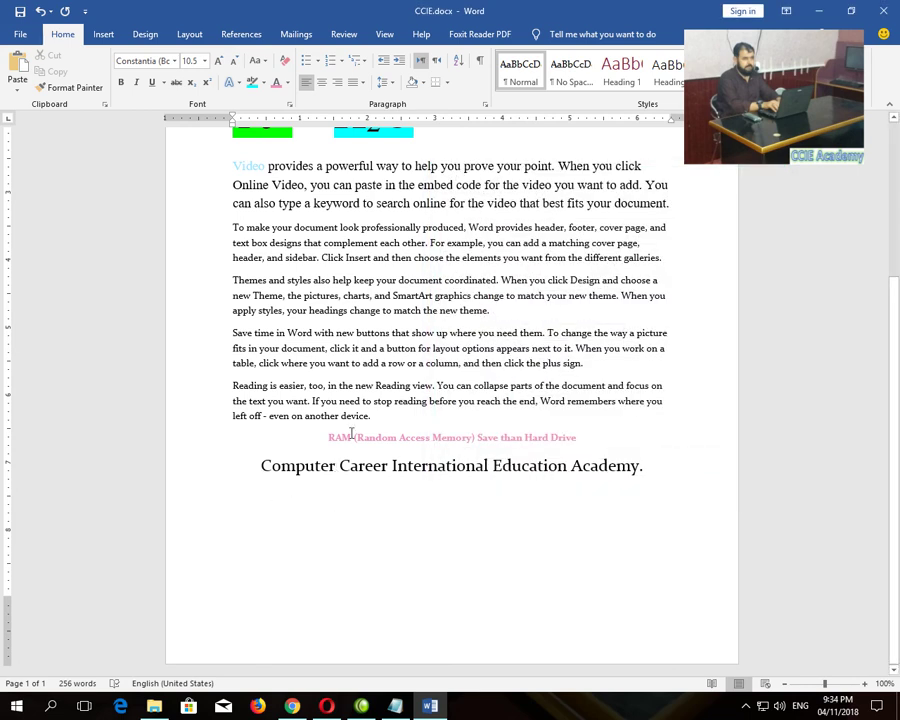
Set the character spacing of the "CCIE Academy" title to Expanded by 0 pt.
scroll(352, 488, up, 5)
drag(303, 245, 585, 263)
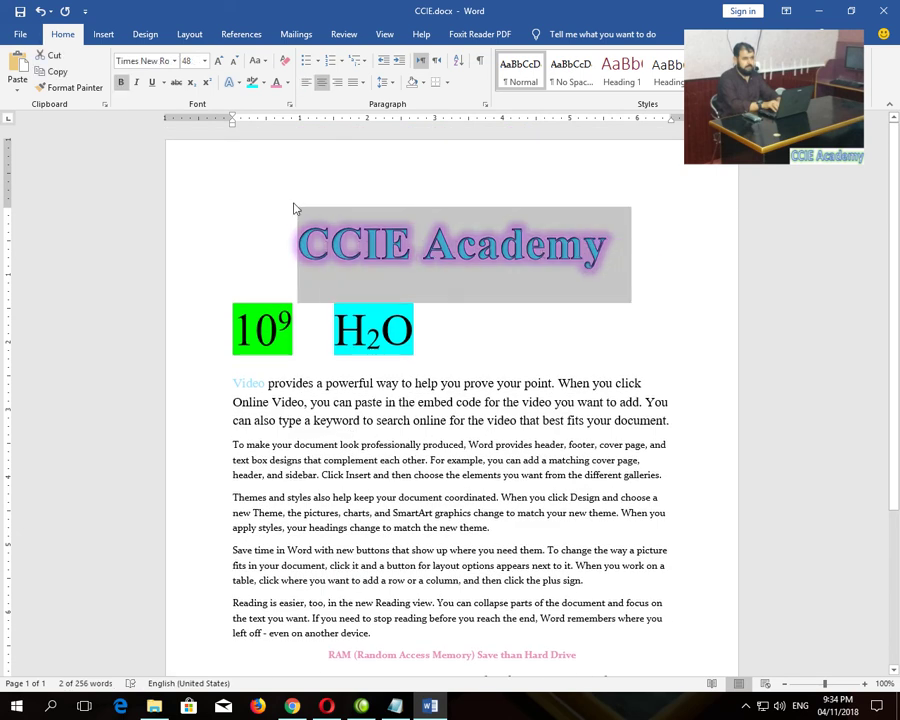
click(289, 104)
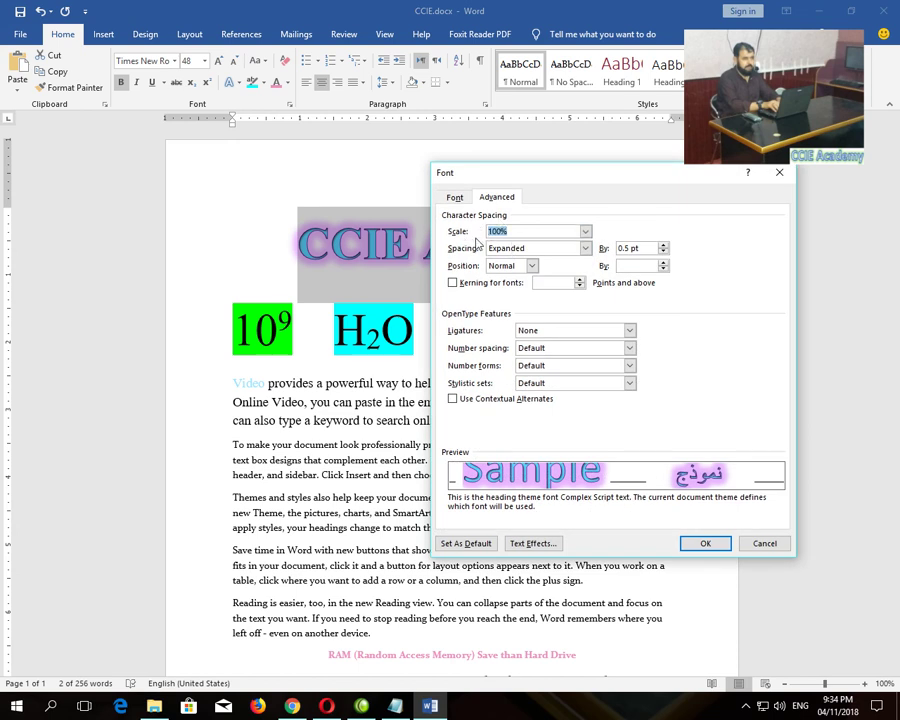
click(617, 248)
text(3)
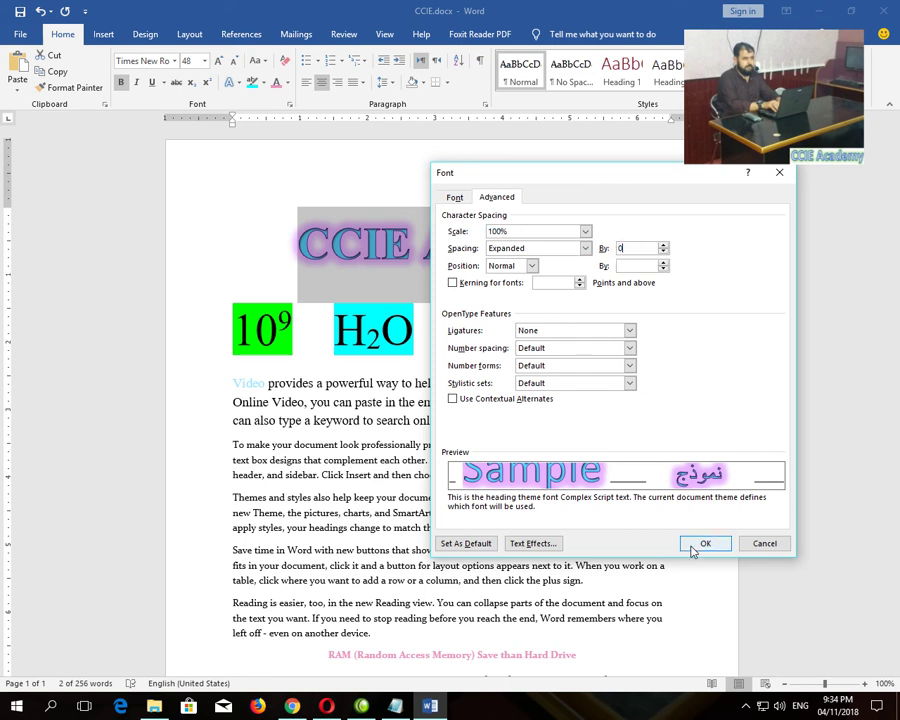
click(700, 543)
Scale the characters of the "CCIE Academy" title to 150%.
click(286, 104)
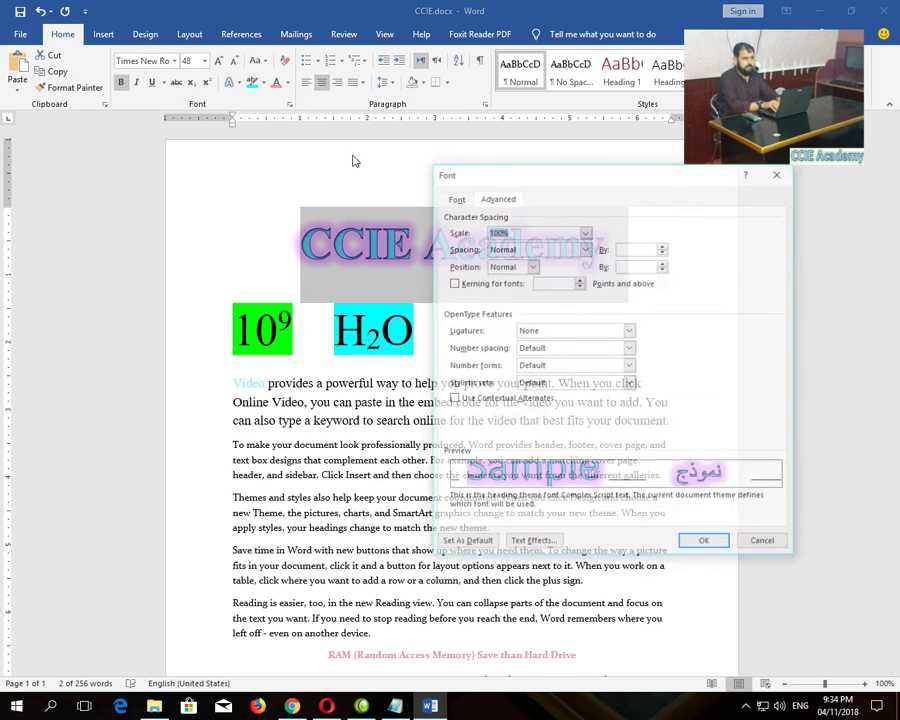
click(585, 232)
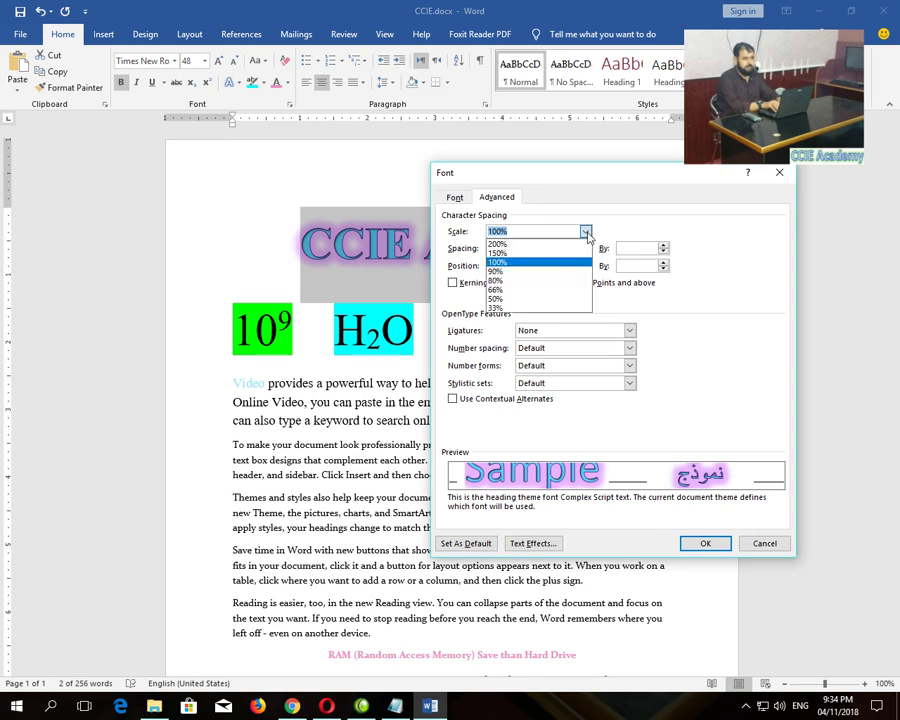
click(522, 254)
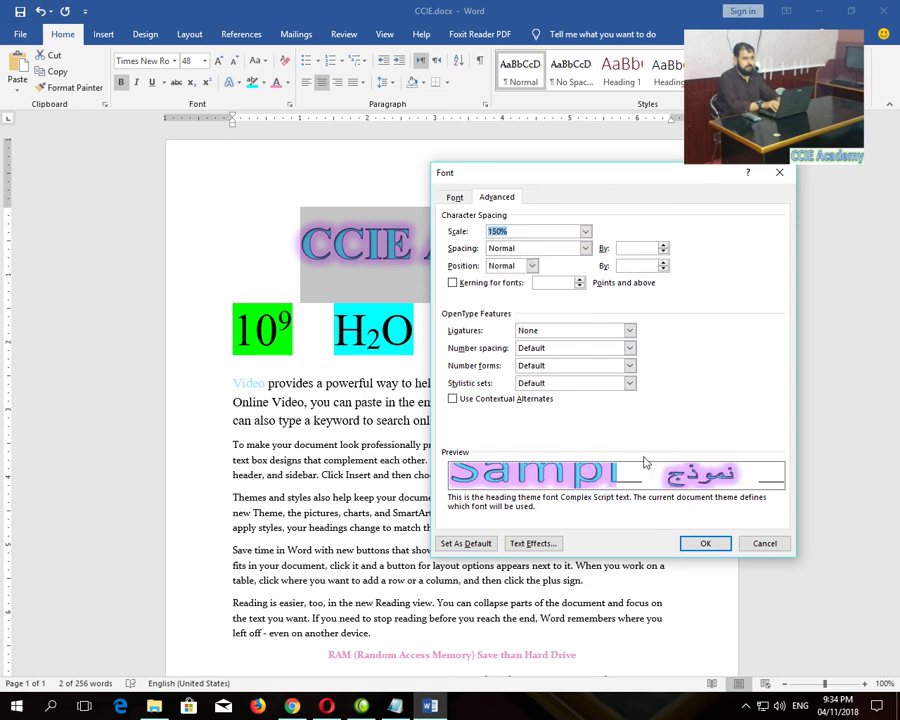
click(697, 544)
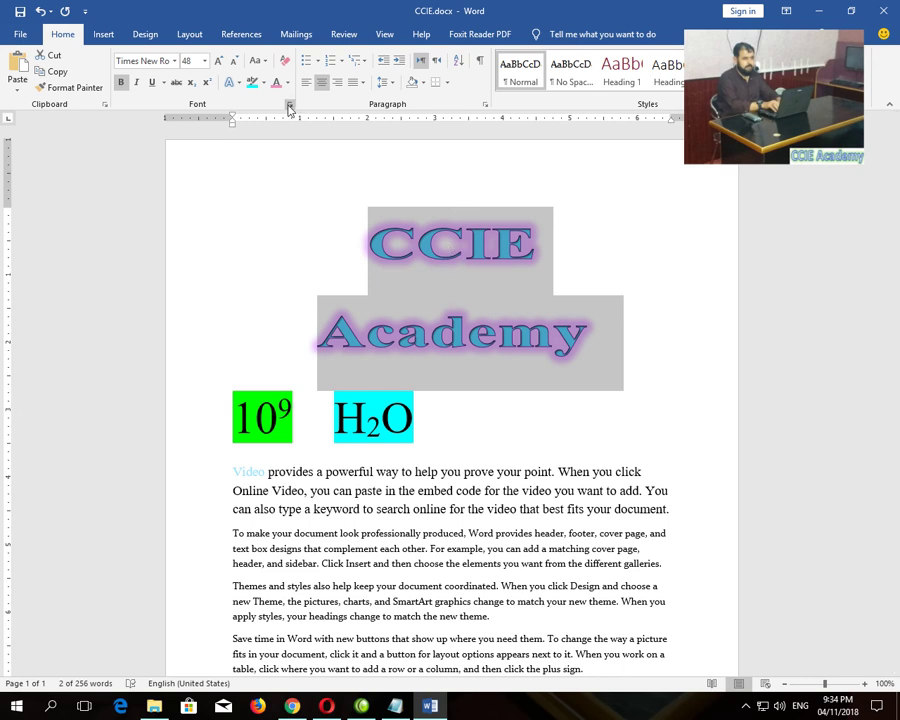
Undo the title's character scaling and move "Academy" onto its own line below "CCIE".
key(ctrl+z)
click(424, 245)
key(Return)
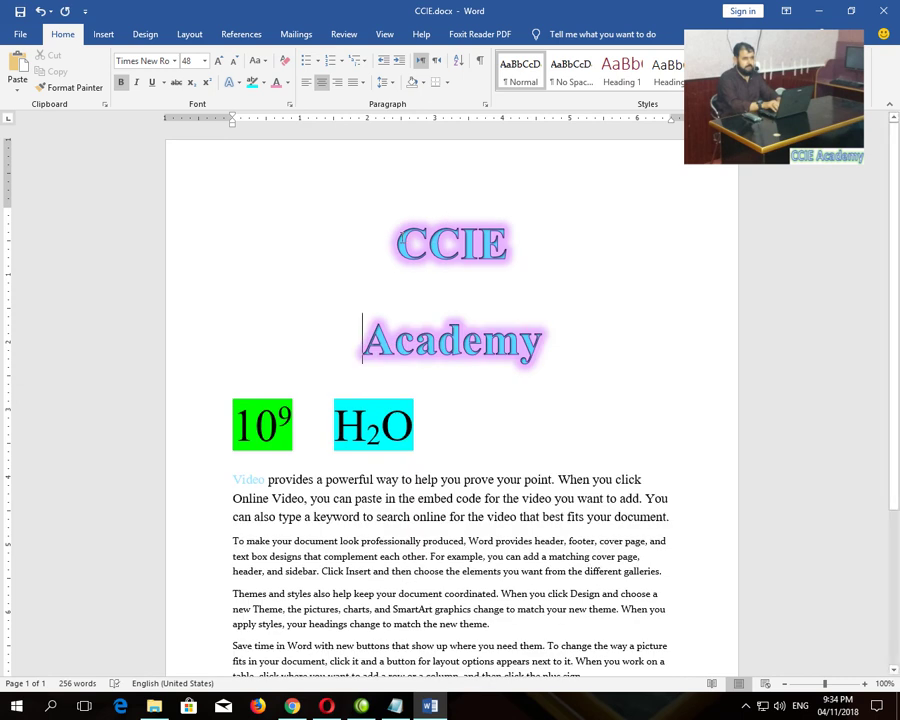
Try a 200% character scale on the word "CCIE" and undo it.
drag(396, 244, 487, 243)
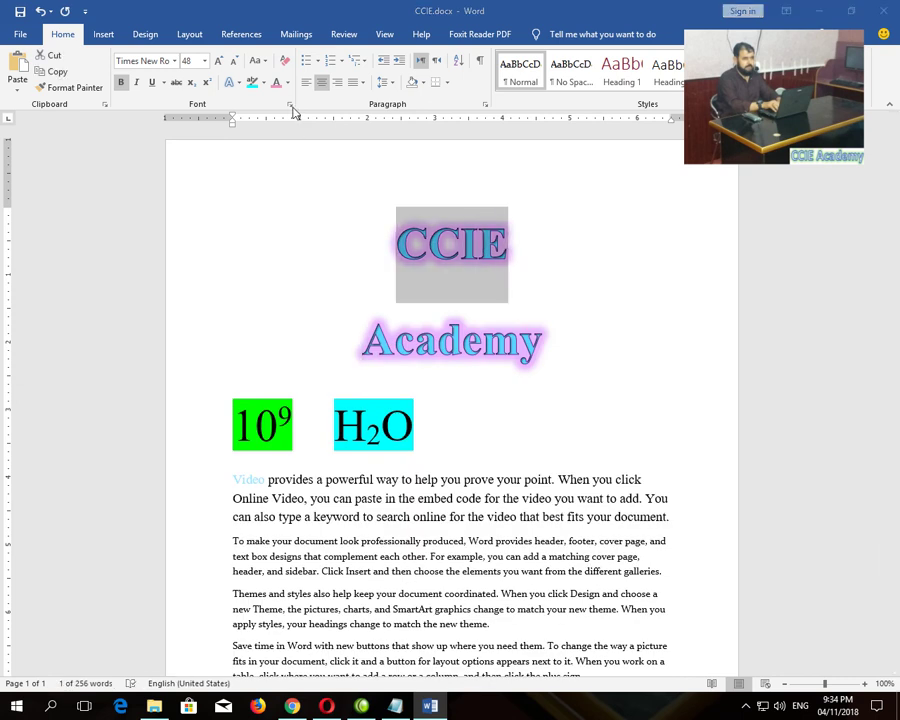
click(289, 104)
click(584, 231)
click(540, 241)
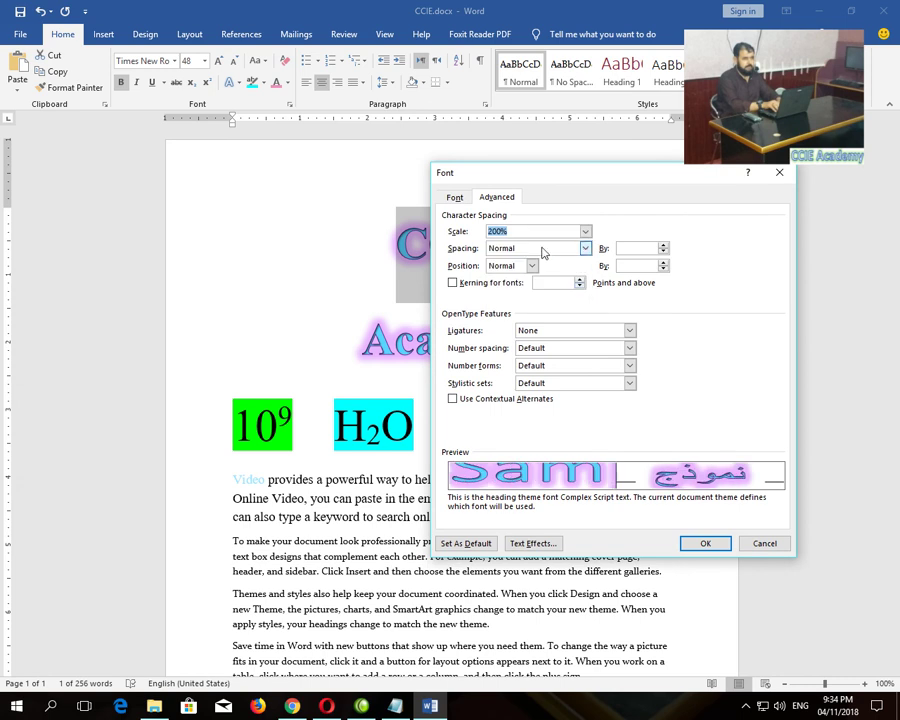
click(685, 543)
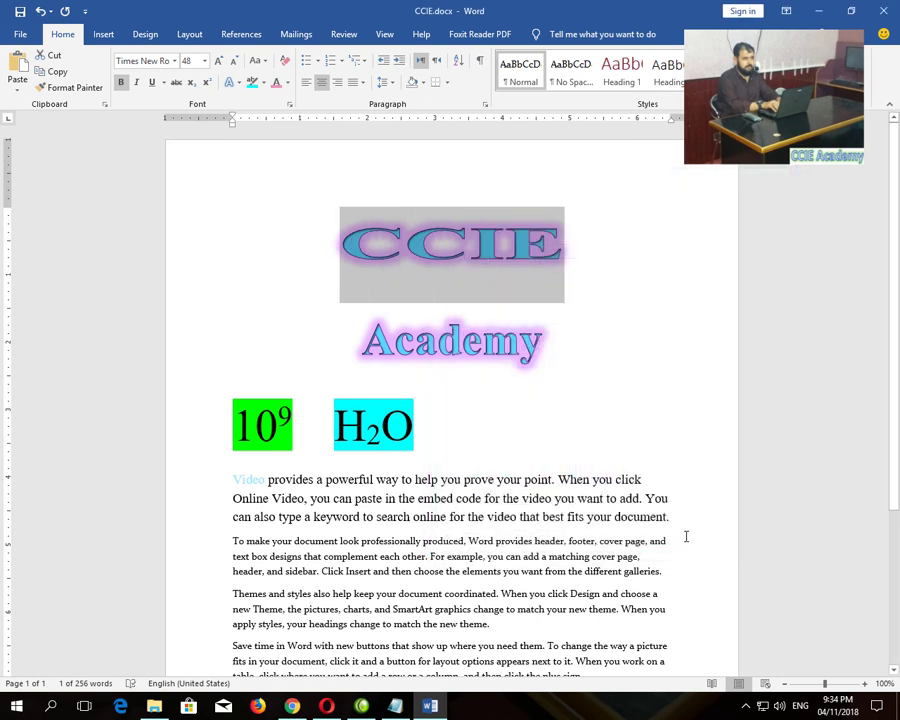
key(ctrl+z)
Set the character spacing of the word "CCIE" to Expanded by 9.1 pt.
click(292, 108)
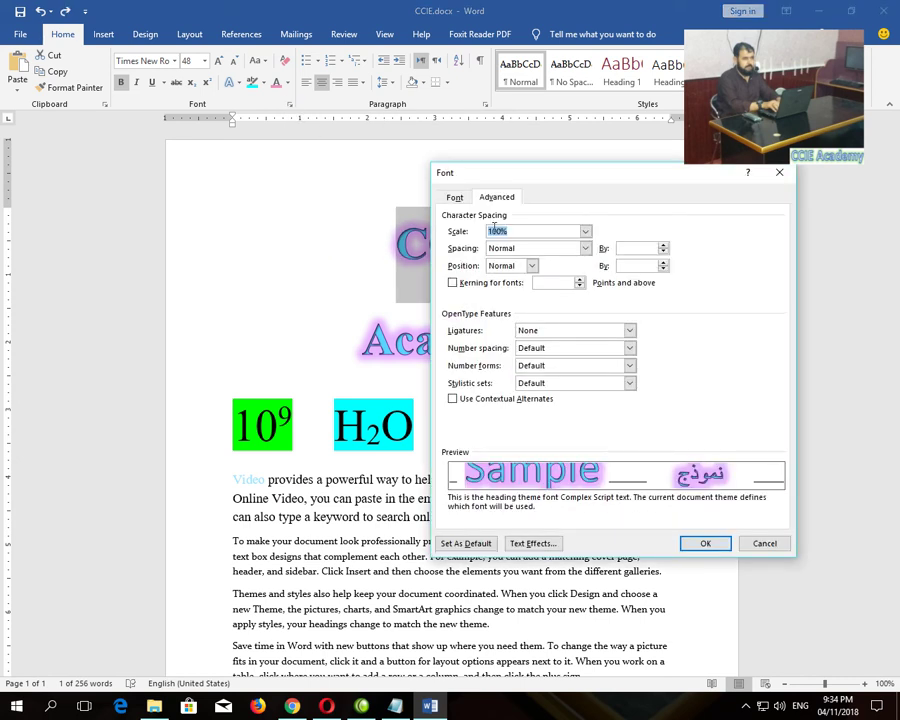
click(586, 248)
click(556, 267)
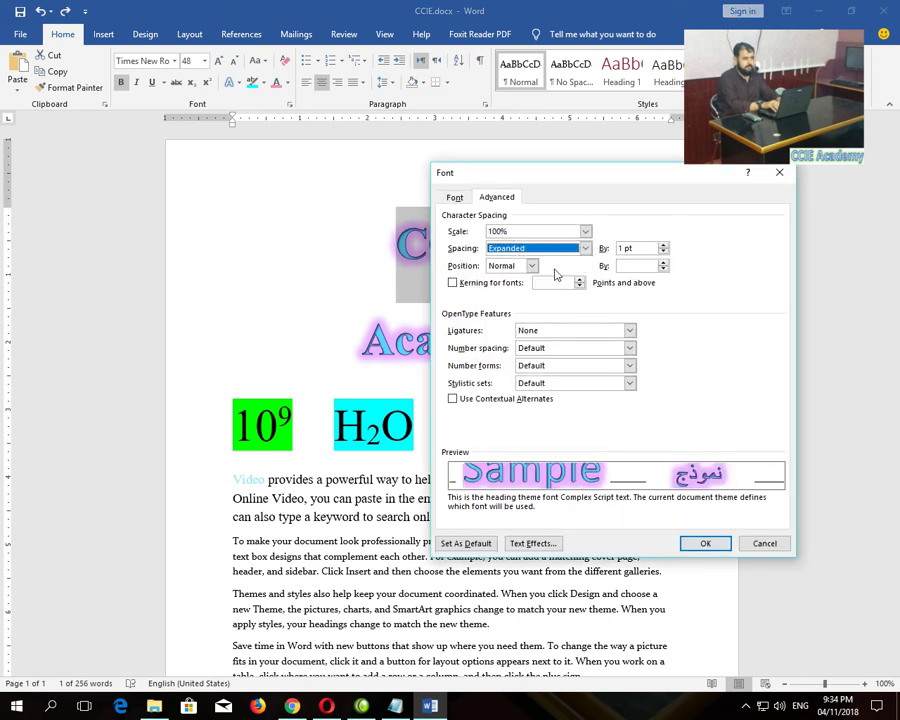
click(663, 244)
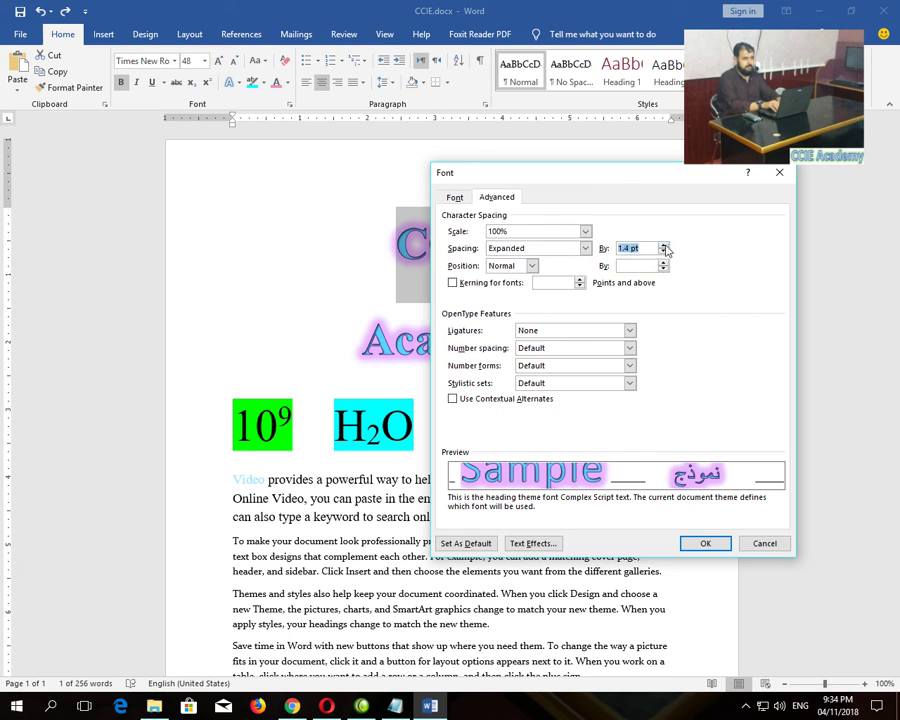
click(662, 246)
click(662, 246)
click(662, 246)
click(662, 246)
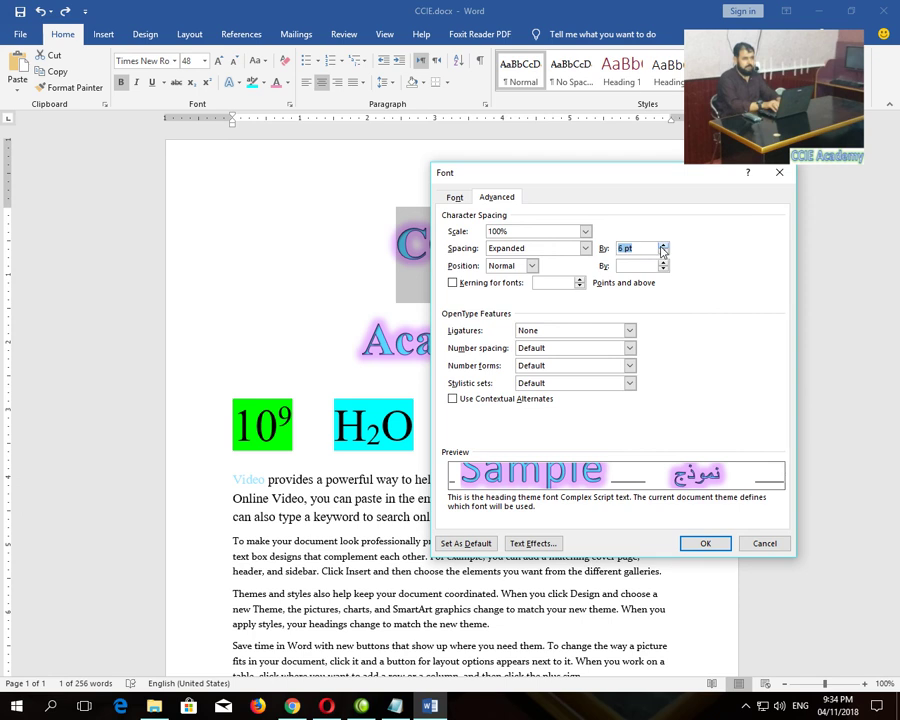
click(694, 549)
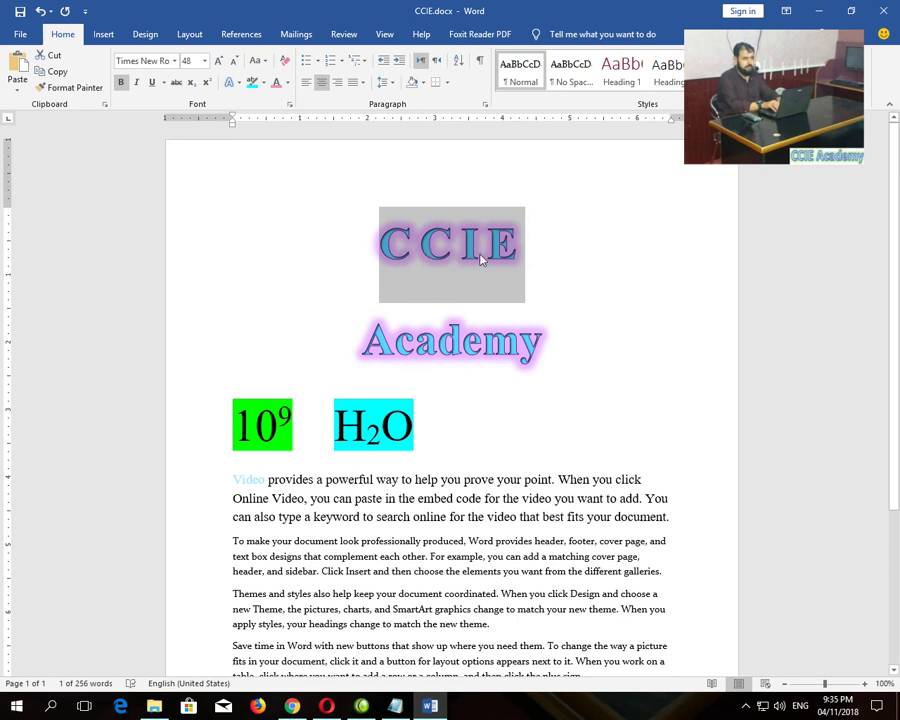
Change the character spacing of the word "CCIE" to Condensed by 5.9 pt.
click(290, 104)
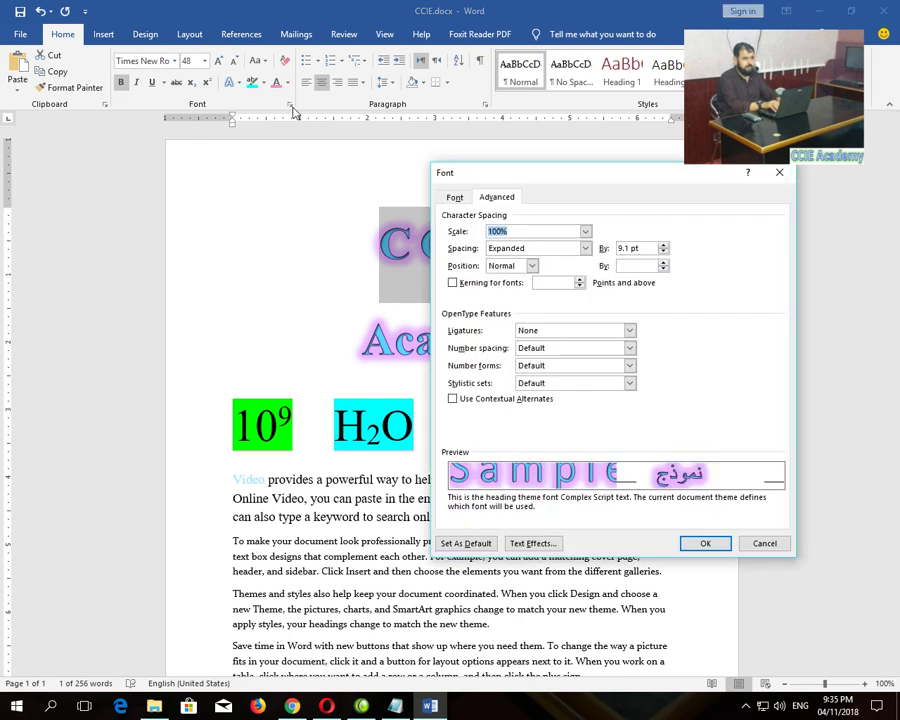
click(584, 250)
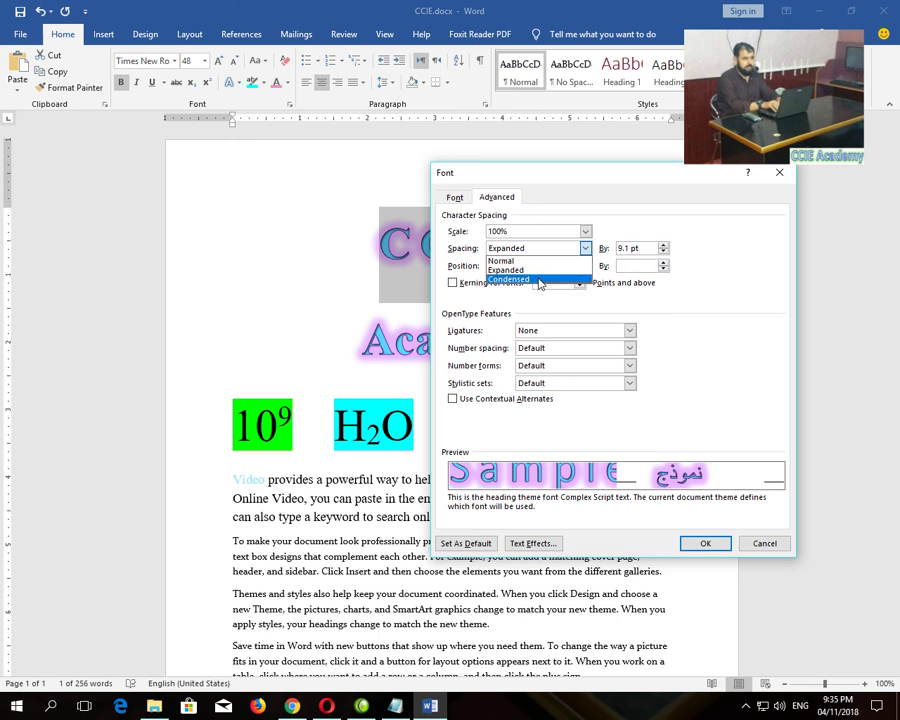
click(533, 261)
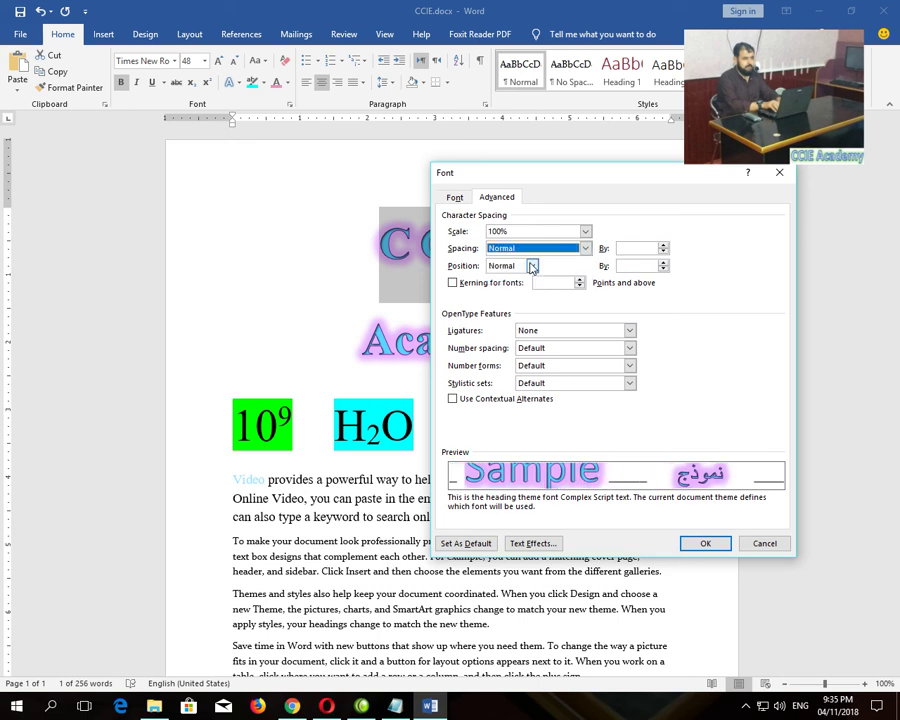
click(584, 248)
click(536, 276)
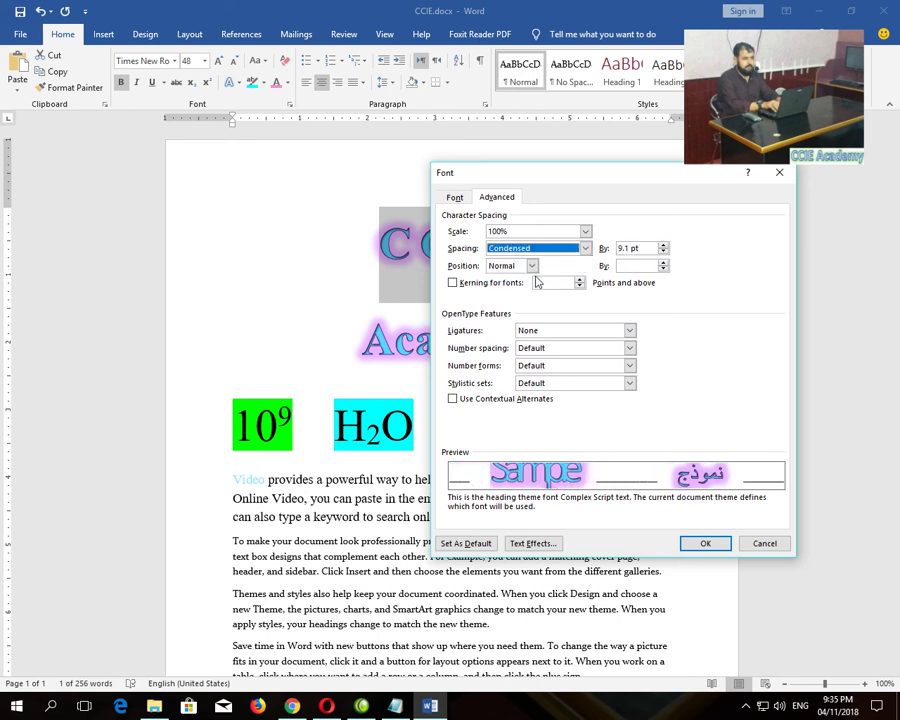
click(663, 246)
click(663, 246)
click(663, 246)
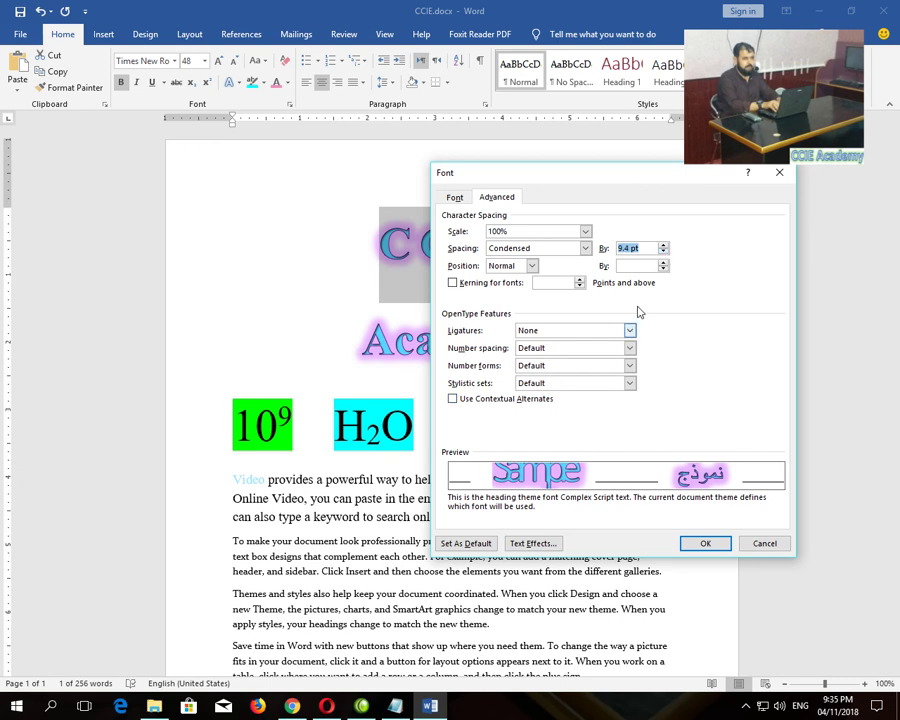
click(663, 251)
click(663, 251)
click(663, 251)
click(663, 251)
click(663, 251)
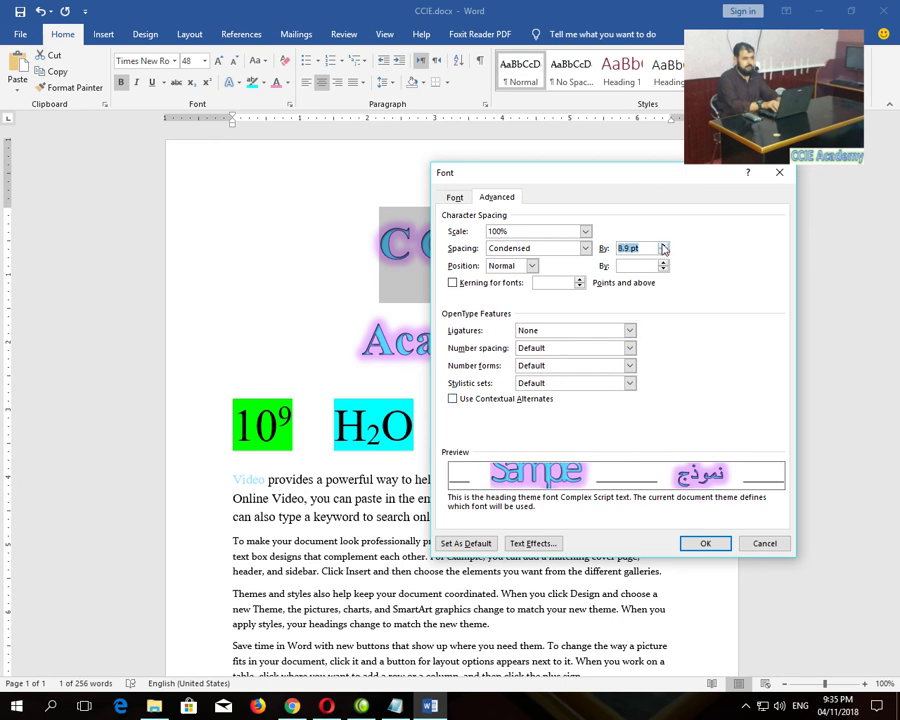
click(663, 251)
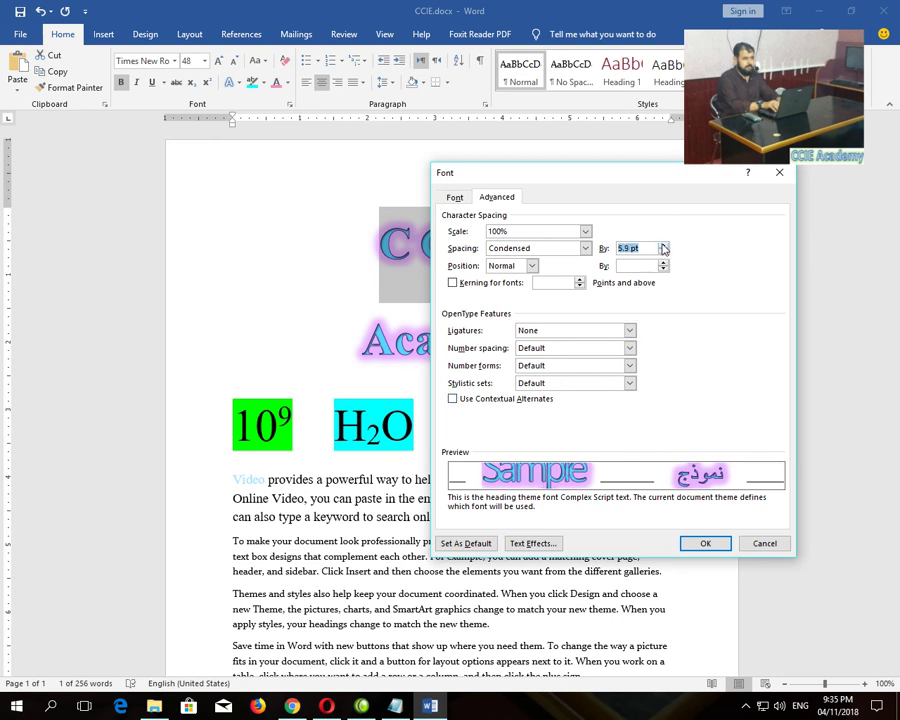
click(703, 542)
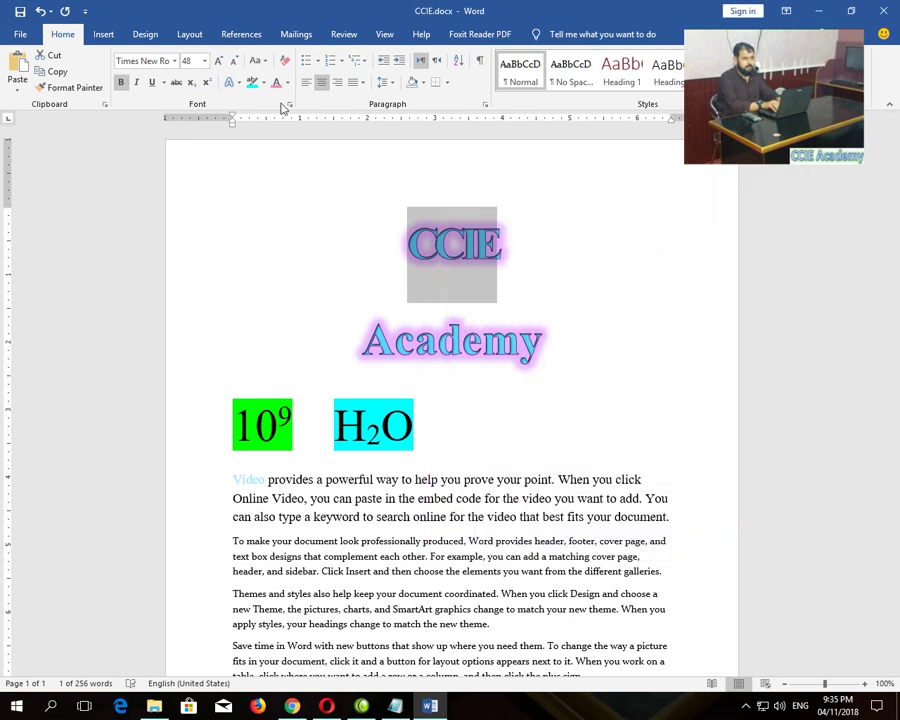
Tighten the condensed character spacing of "CCIE" to 7 pt.
click(208, 104)
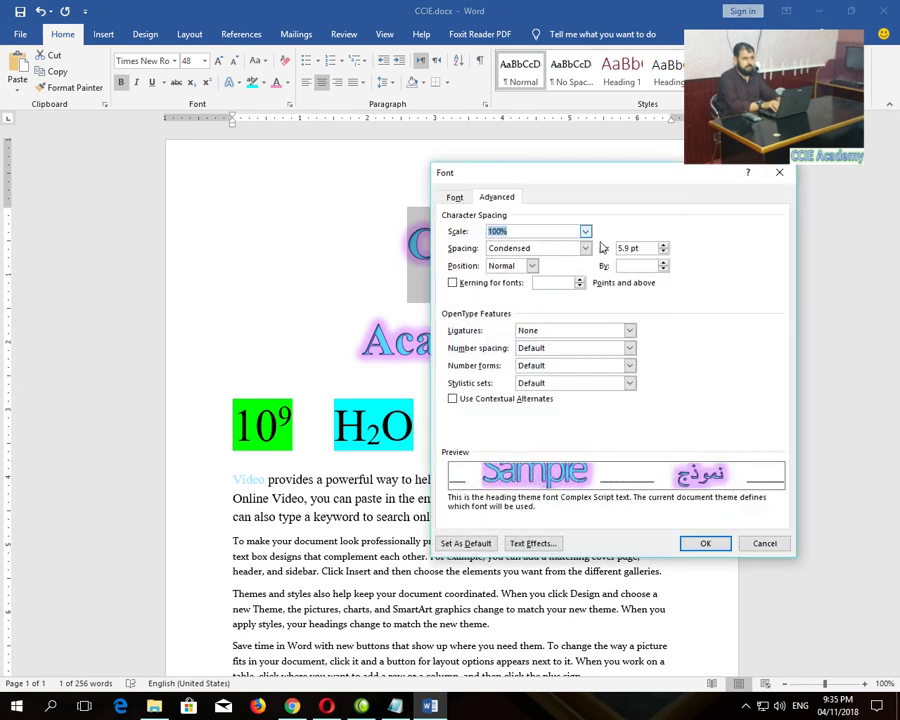
click(663, 251)
click(663, 251)
click(663, 251)
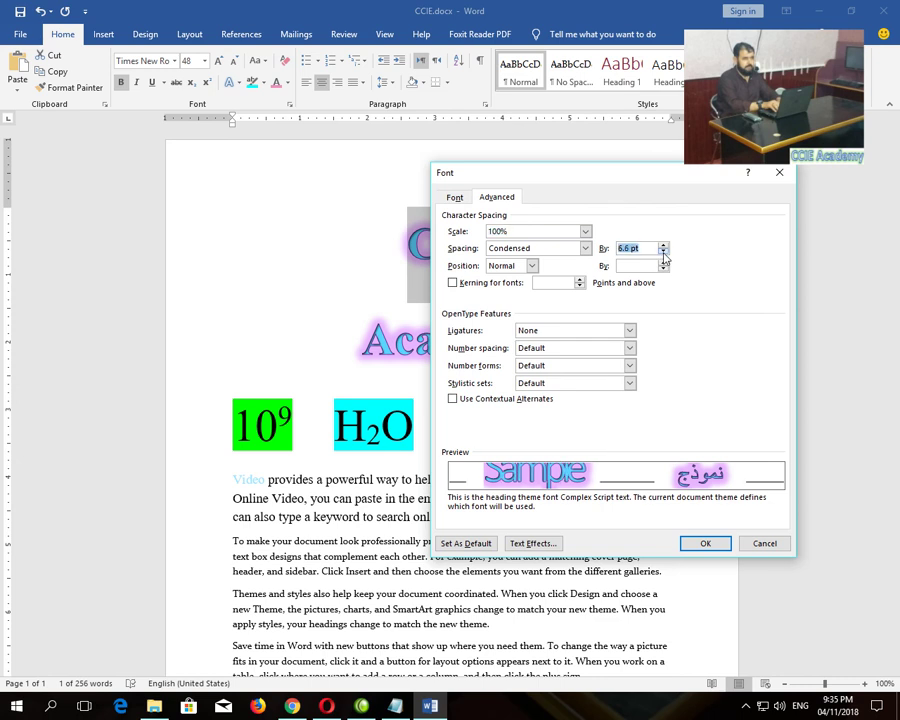
click(695, 543)
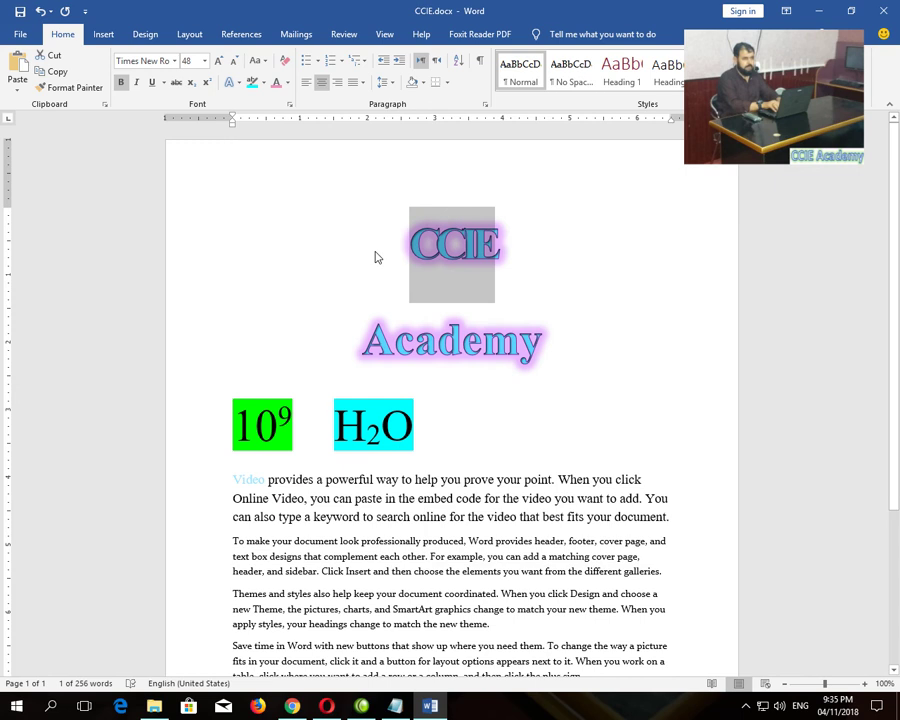
Set the character spacing of the word "CCIE" back to Normal.
click(290, 104)
click(636, 248)
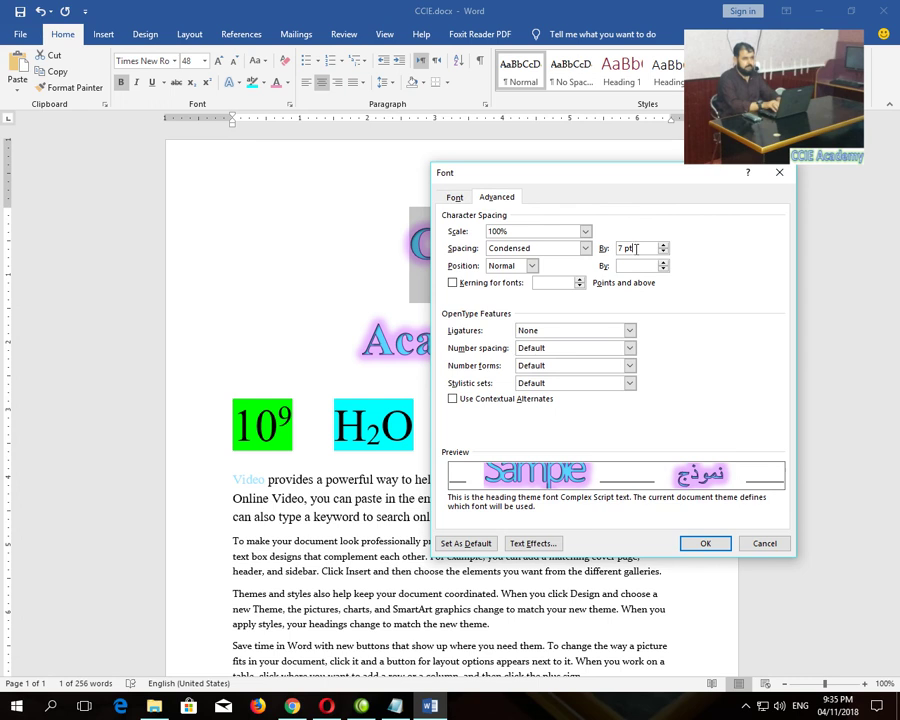
drag(636, 249, 585, 257)
click(647, 252)
click(585, 248)
click(505, 257)
click(705, 543)
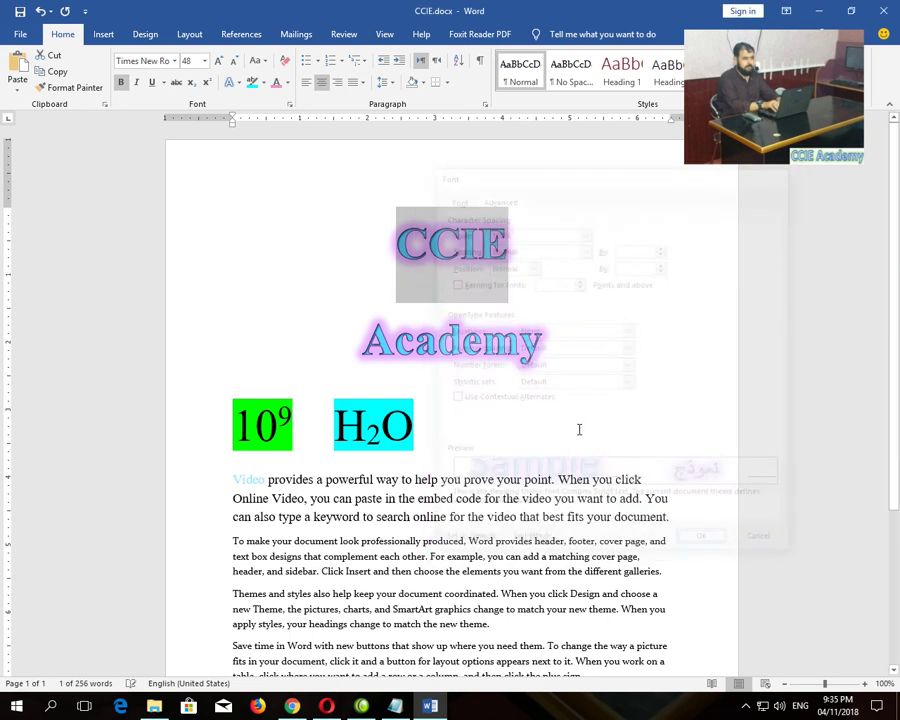
Examine the Spacing and Position choices in the advanced font settings for "CCIE" without applying any change.
click(289, 104)
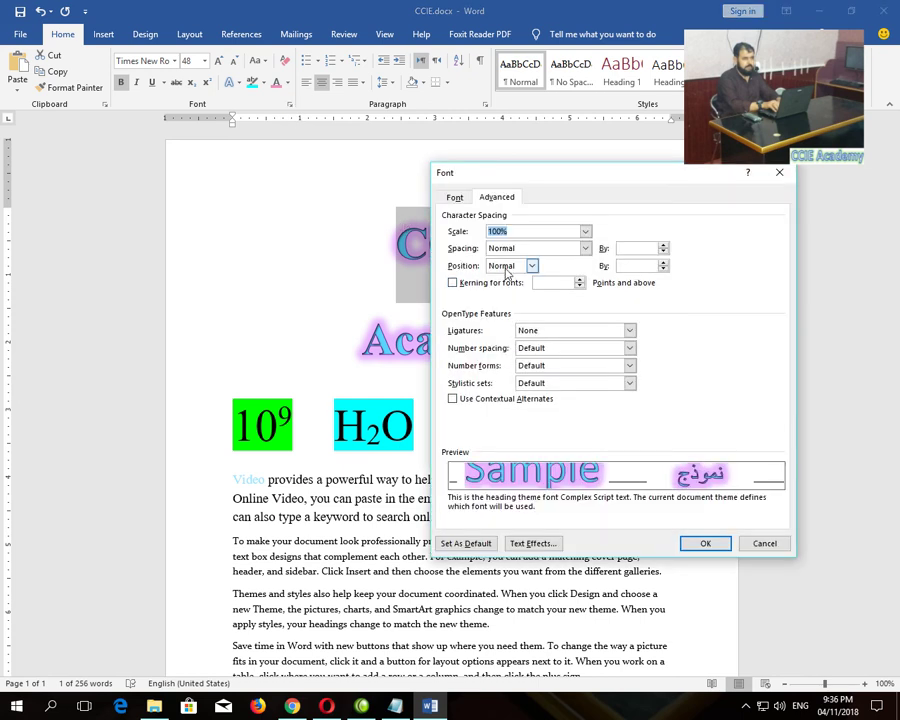
click(532, 265)
click(533, 266)
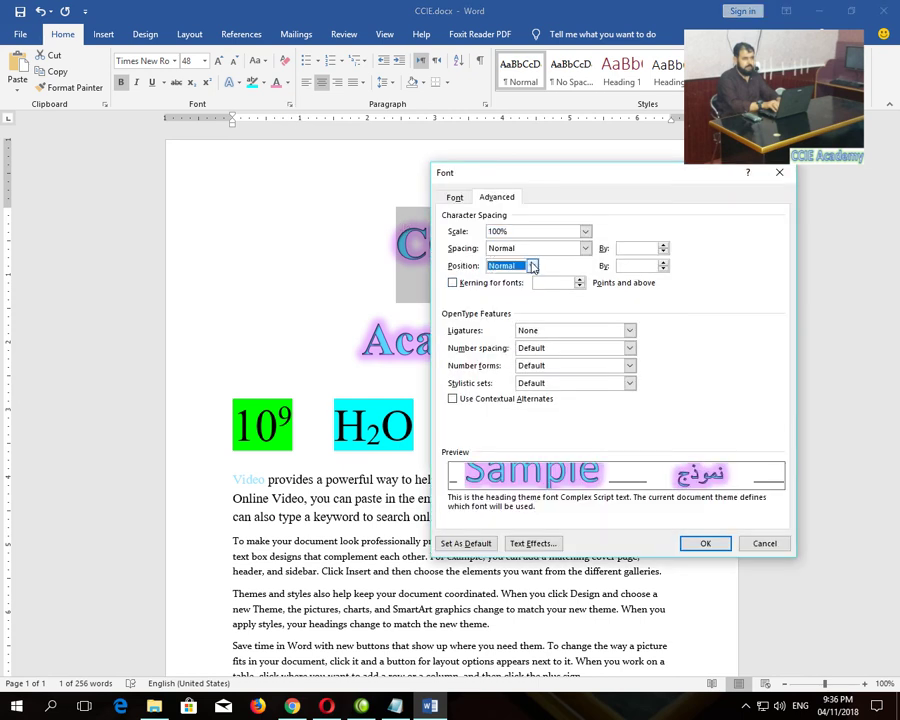
click(584, 248)
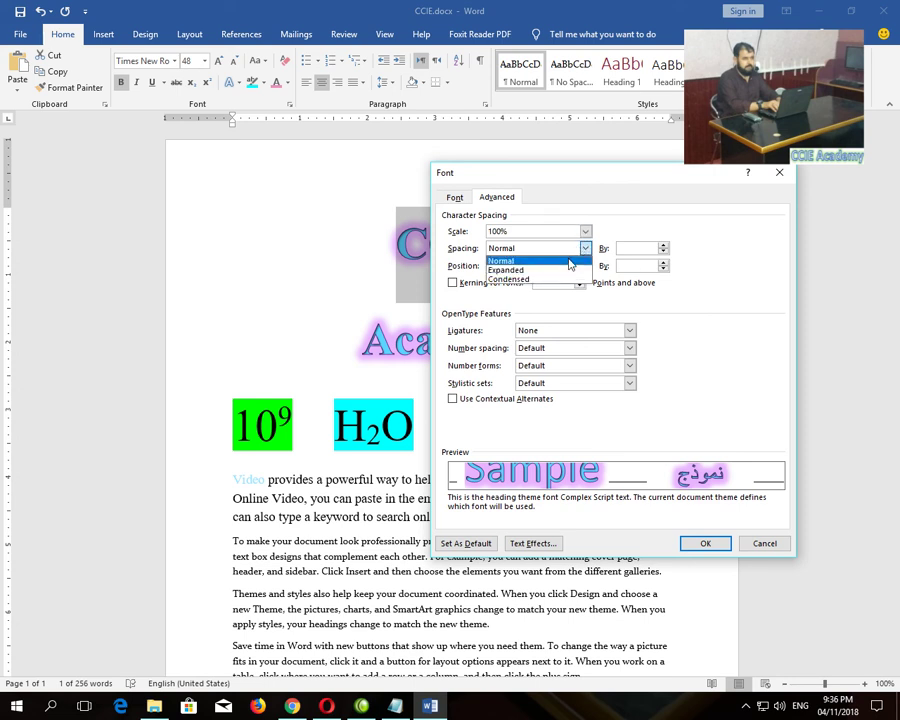
click(586, 250)
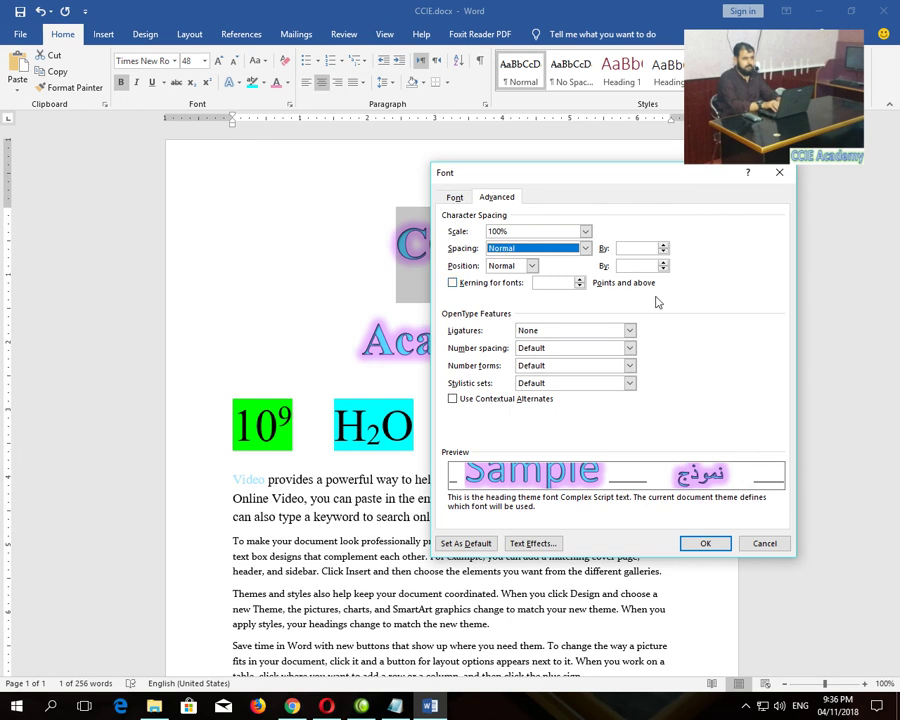
click(531, 266)
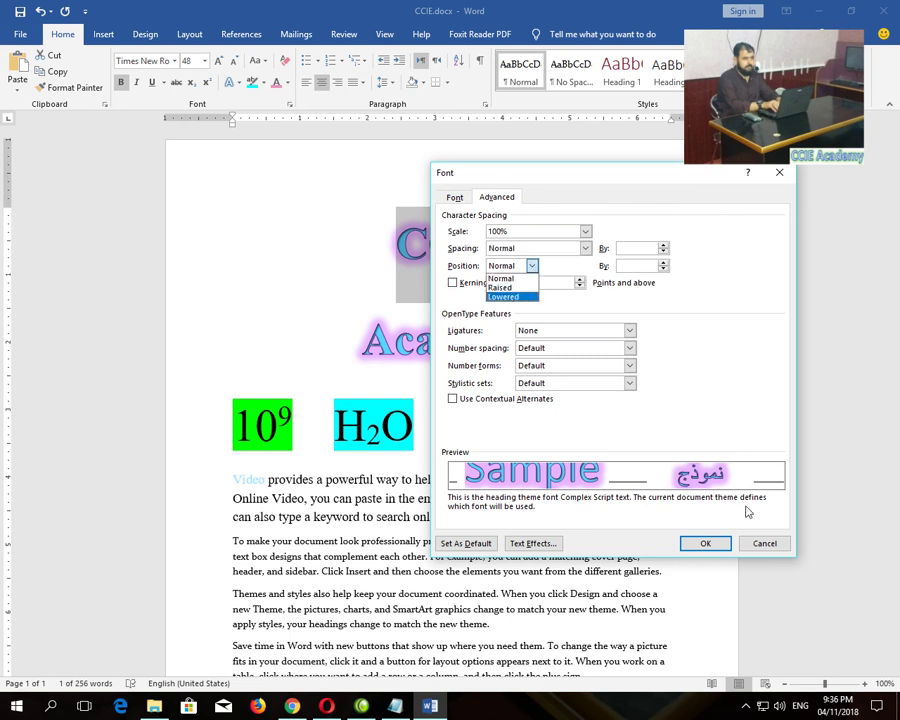
click(764, 543)
click(566, 356)
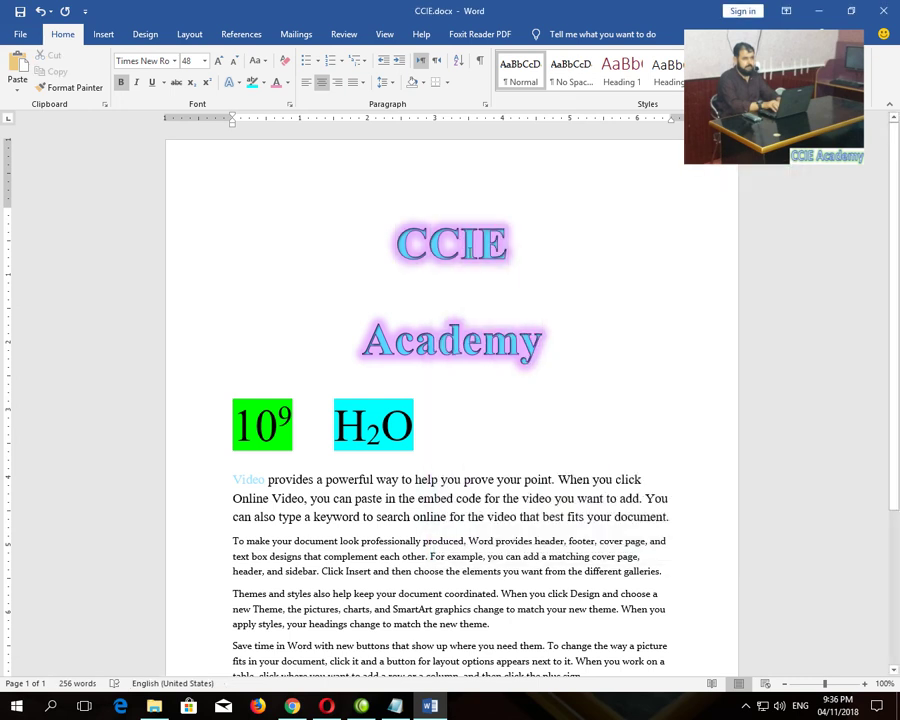
Raise the second letter "C" of "CCIE" by 6 pt, keeping its character spacing at Normal.
drag(433, 248, 453, 251)
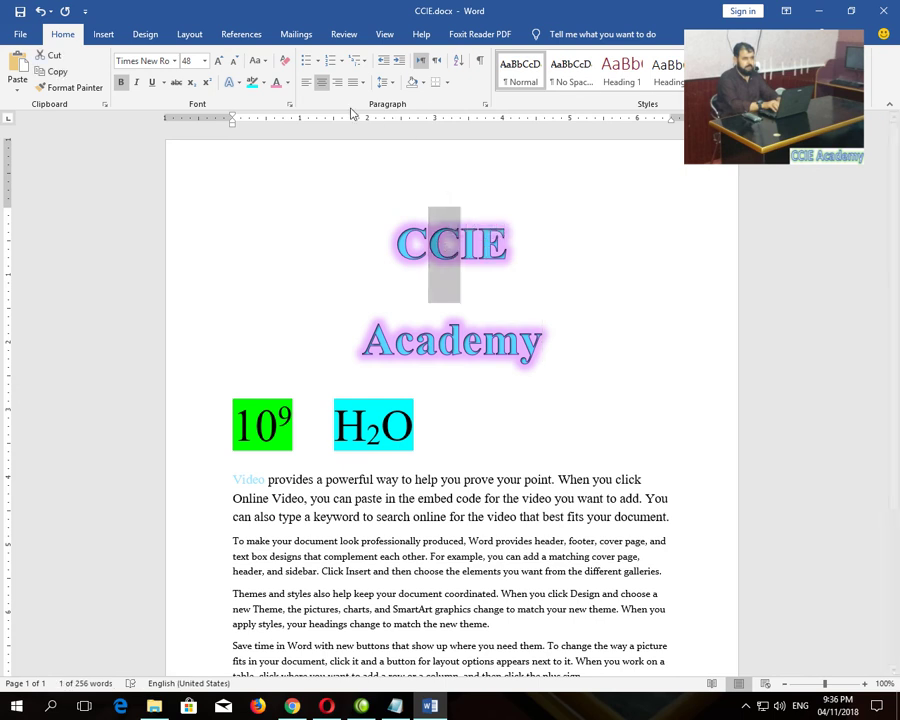
click(289, 104)
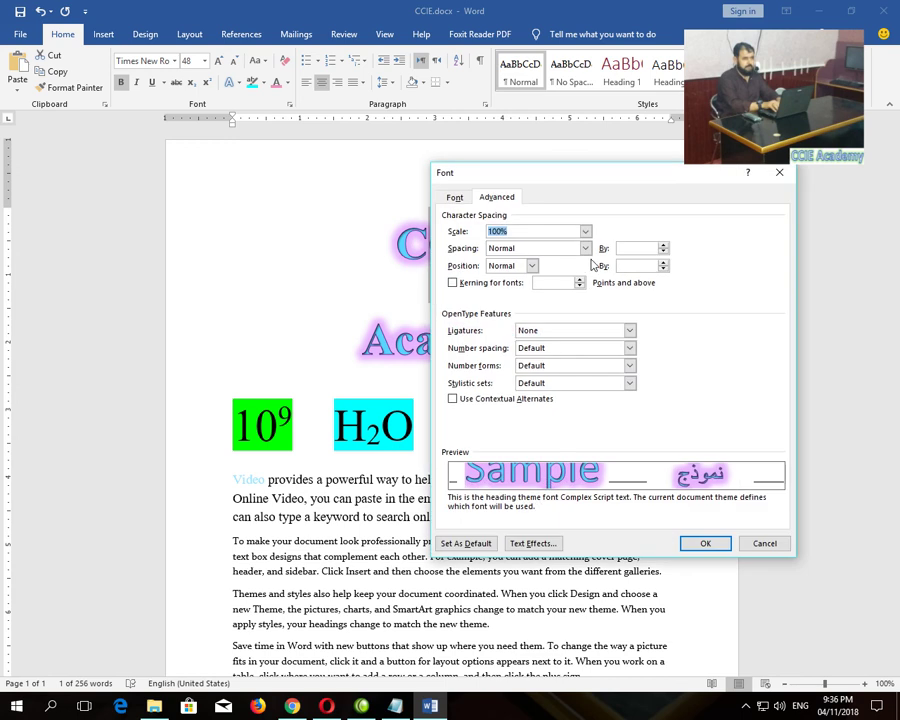
click(585, 248)
click(563, 279)
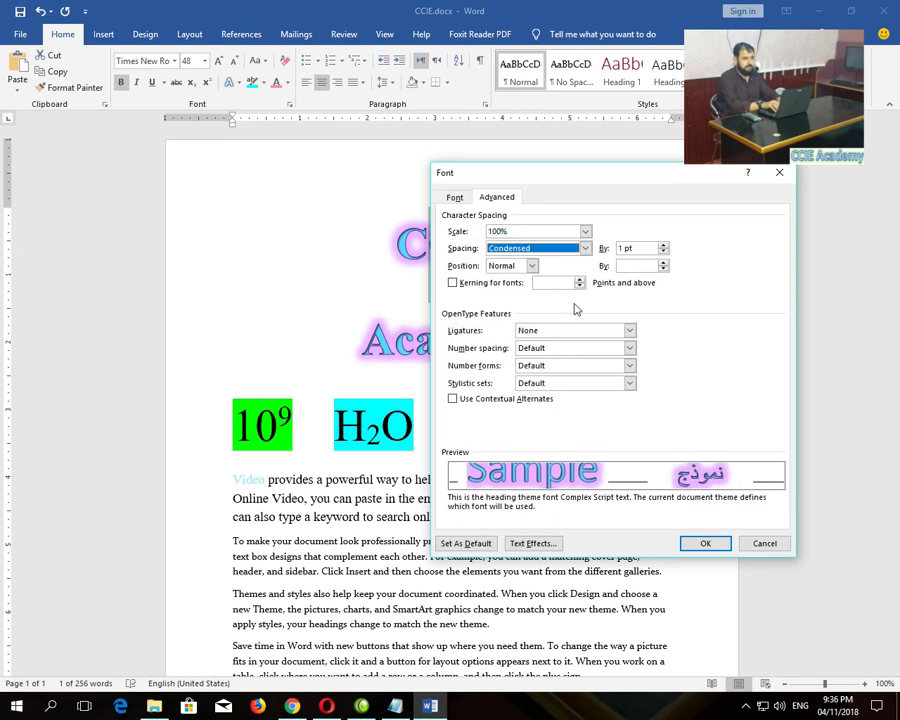
click(585, 248)
click(510, 260)
click(532, 265)
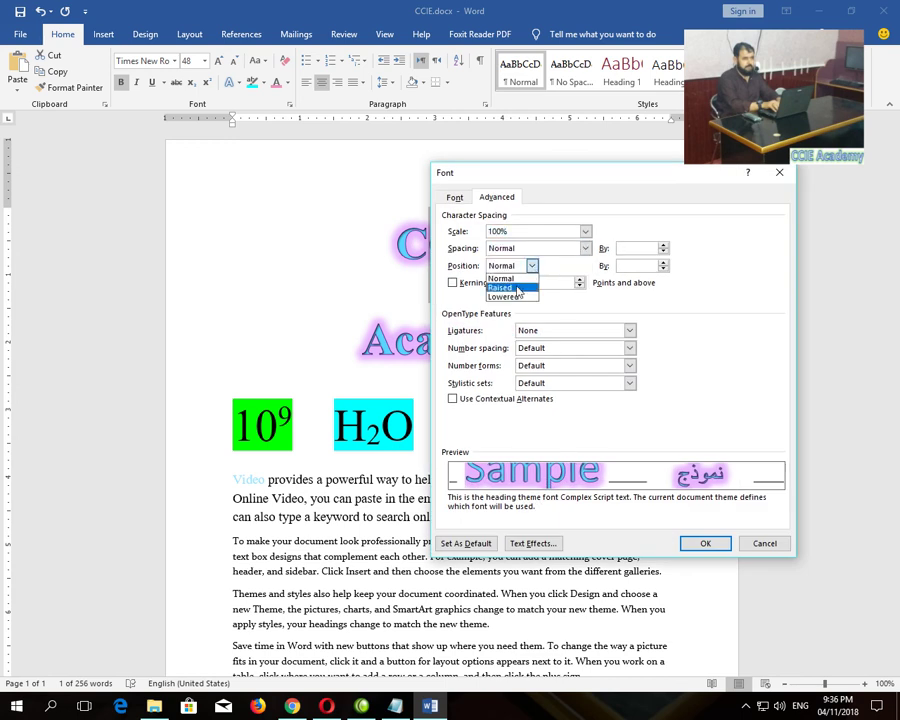
click(500, 287)
click(663, 262)
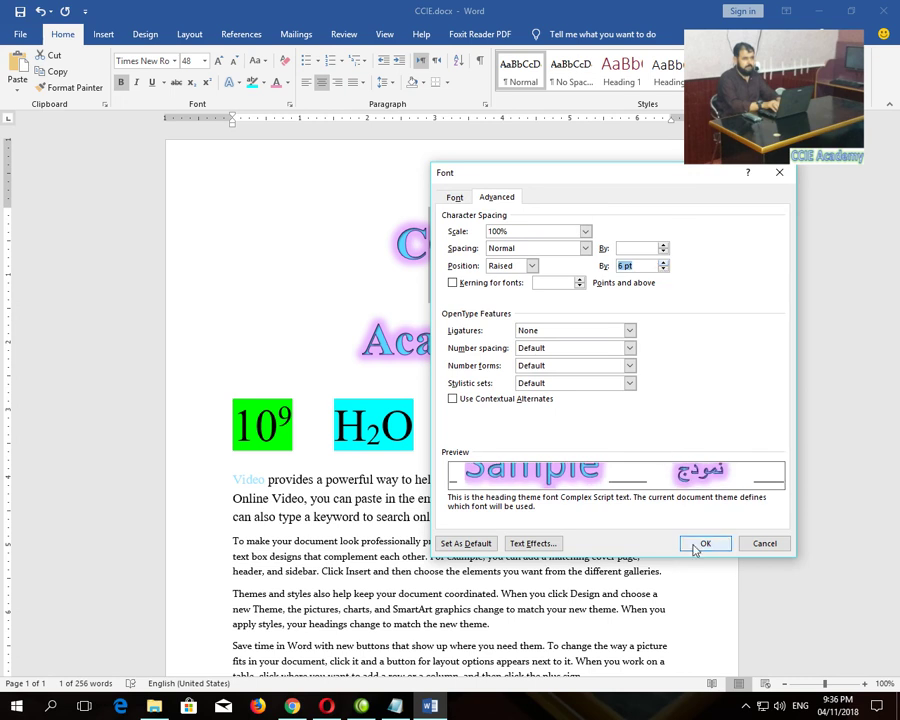
click(692, 541)
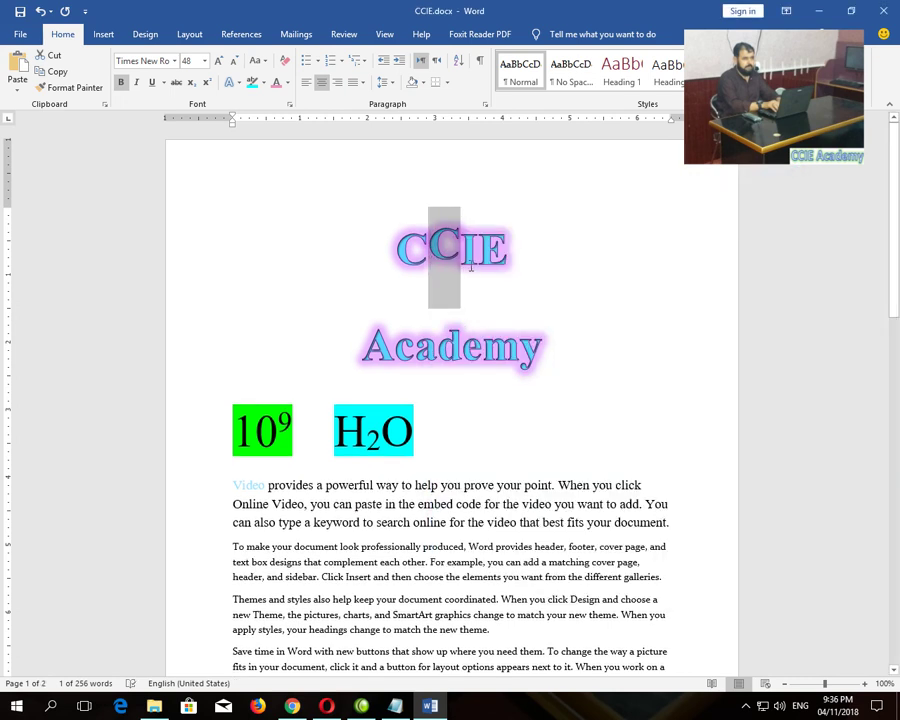
Lower the letter "I" of "CCIE" by 6 pt.
drag(460, 258, 478, 258)
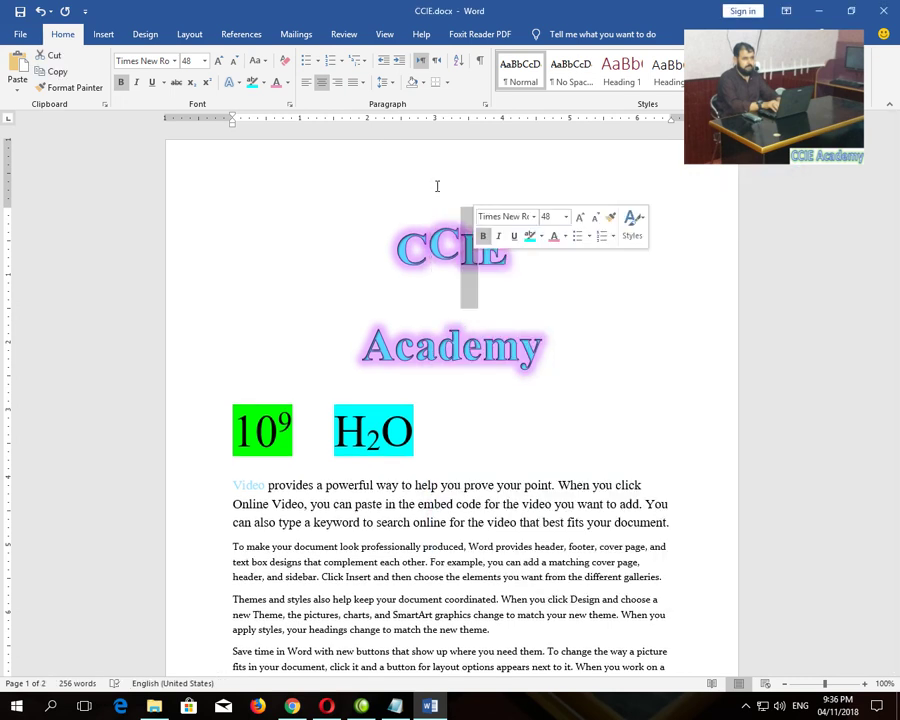
click(289, 104)
click(532, 265)
click(517, 297)
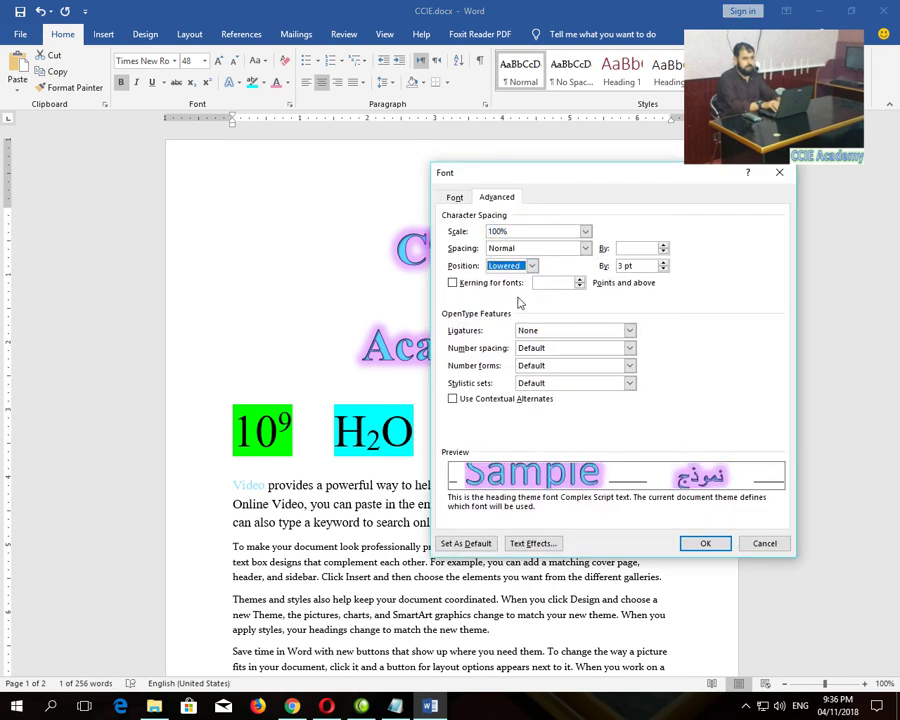
click(662, 269)
click(662, 269)
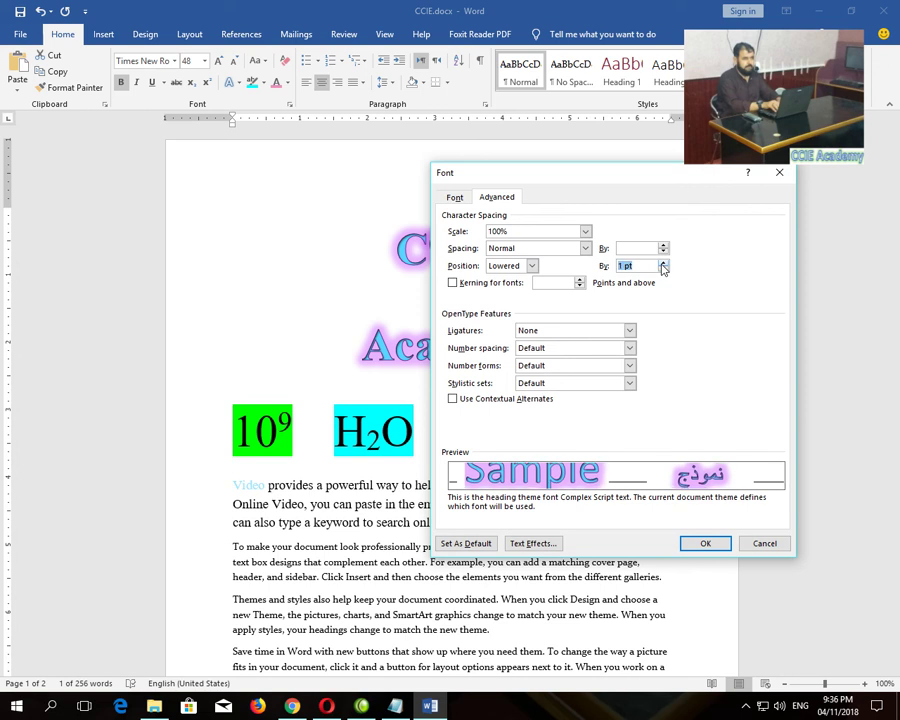
click(662, 262)
click(662, 262)
click(662, 262)
click(662, 262)
click(662, 262)
click(705, 543)
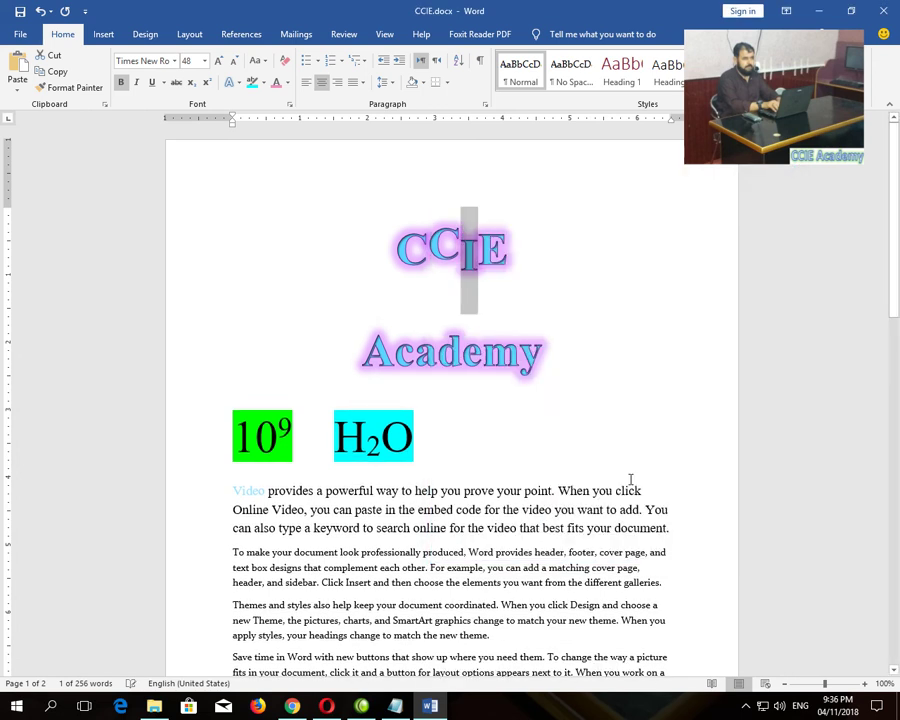
Reset the character position of the whole word "CCIE" to Normal and deselect it.
click(562, 305)
drag(524, 261, 405, 262)
click(481, 288)
double_click(520, 262)
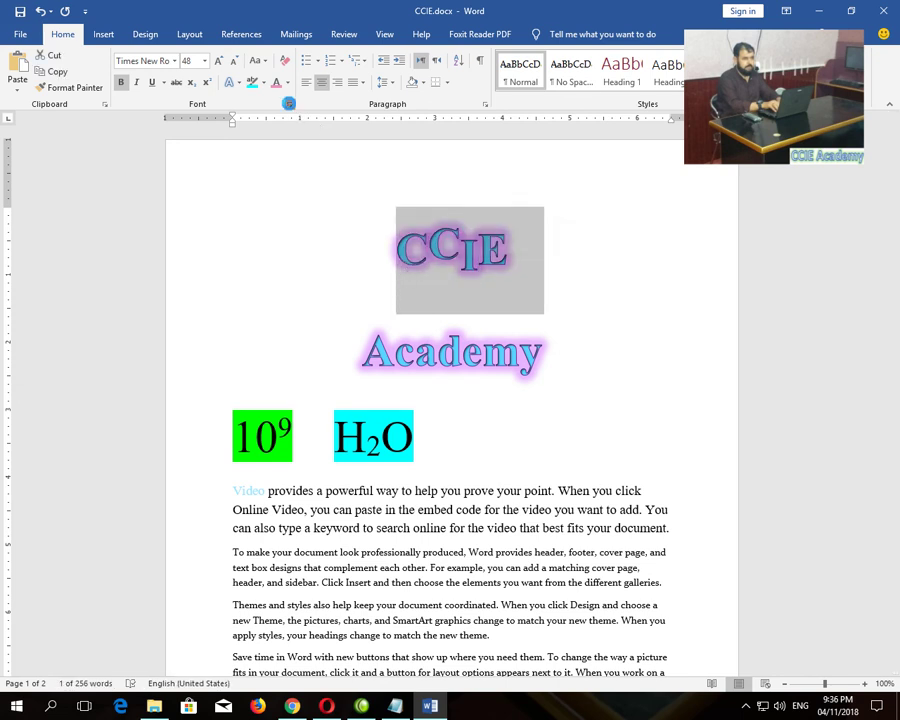
click(288, 104)
click(527, 266)
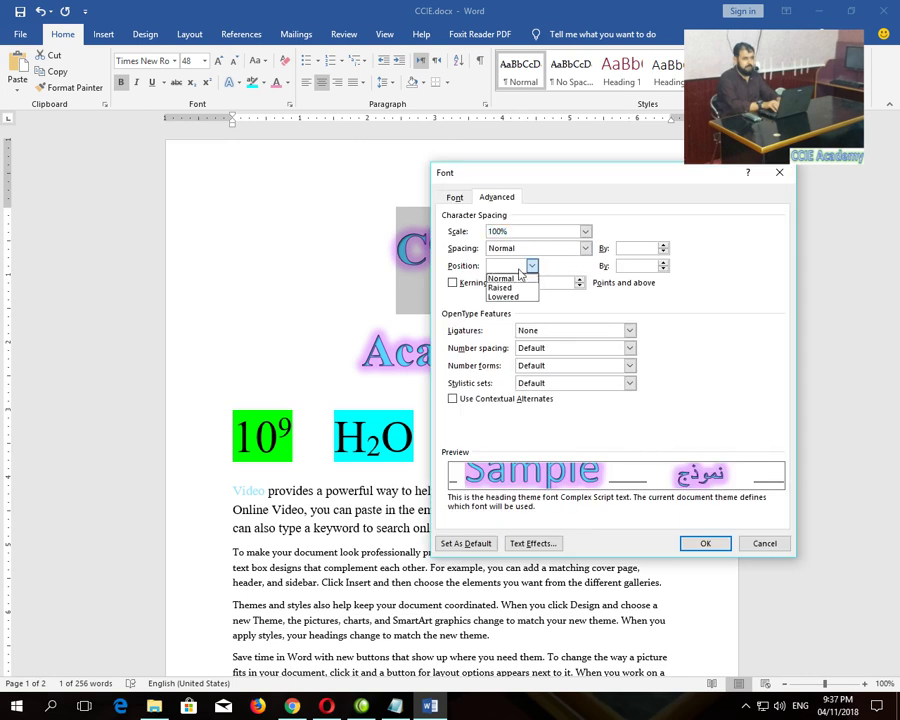
click(514, 279)
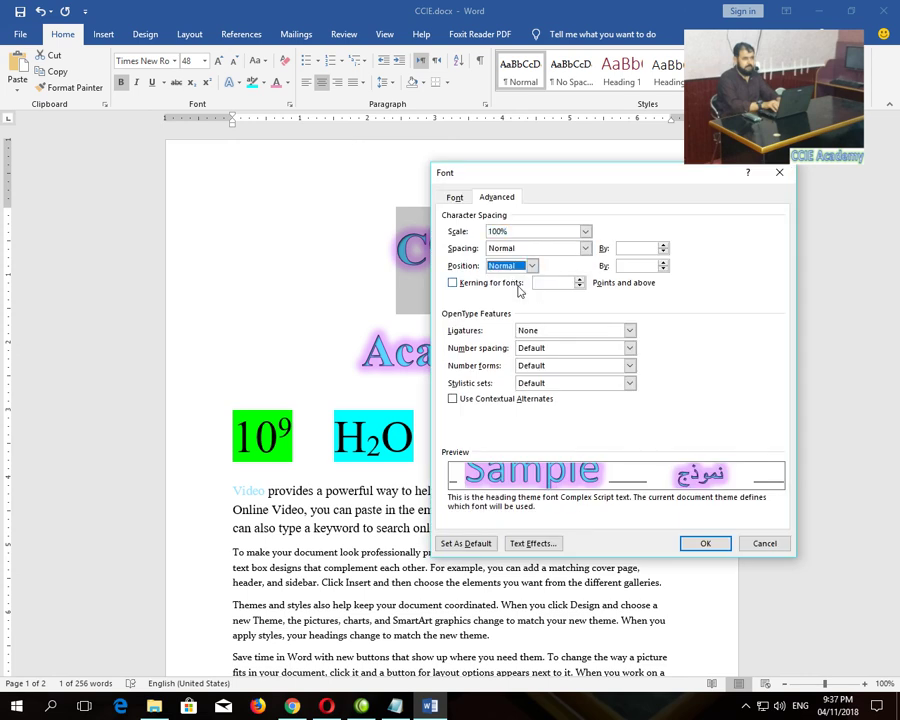
click(701, 547)
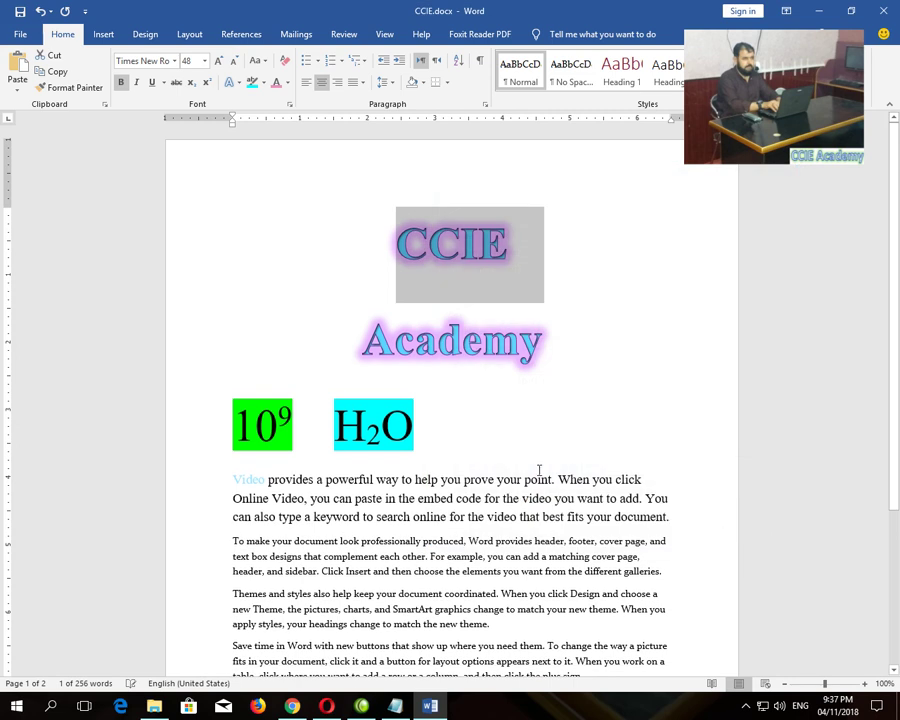
click(333, 198)
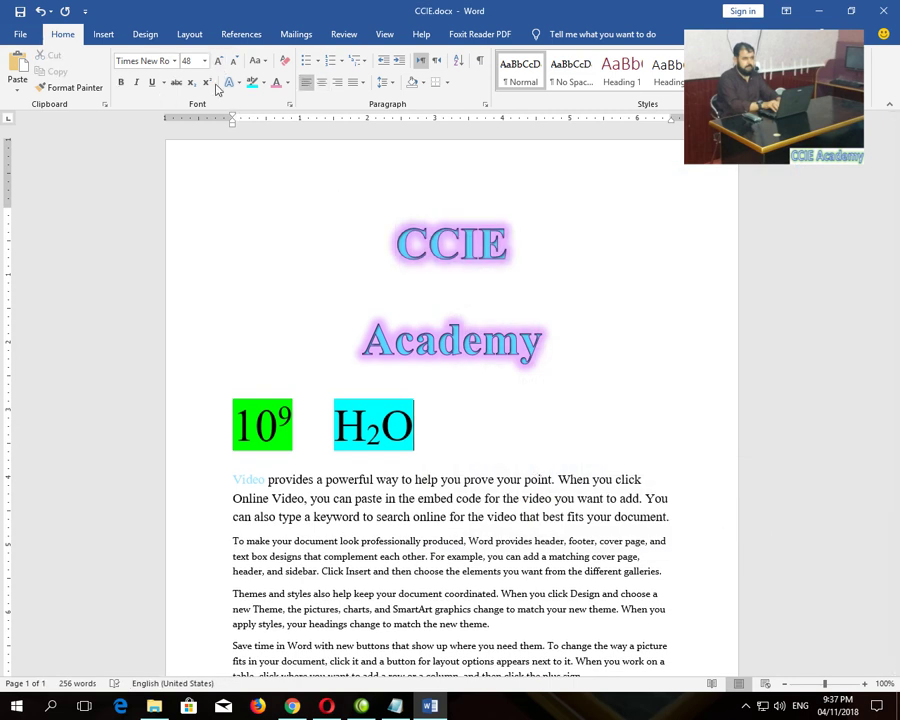